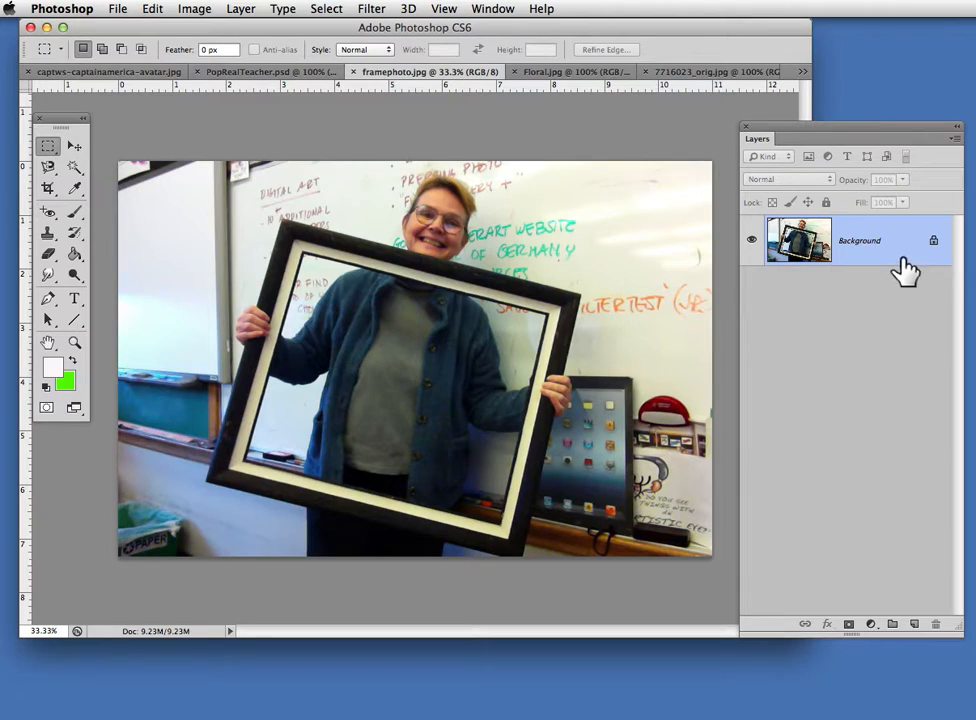
- Convert the locked Background into a regular layer named "origphoto"
double_click(856, 242)
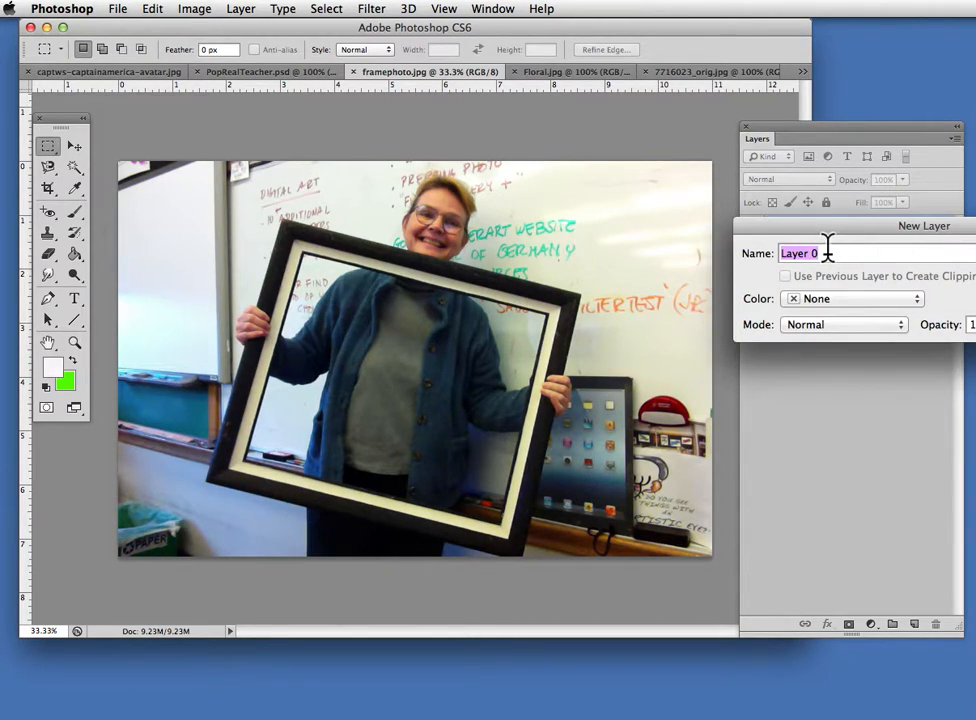
type("origphoto")
key("Return")
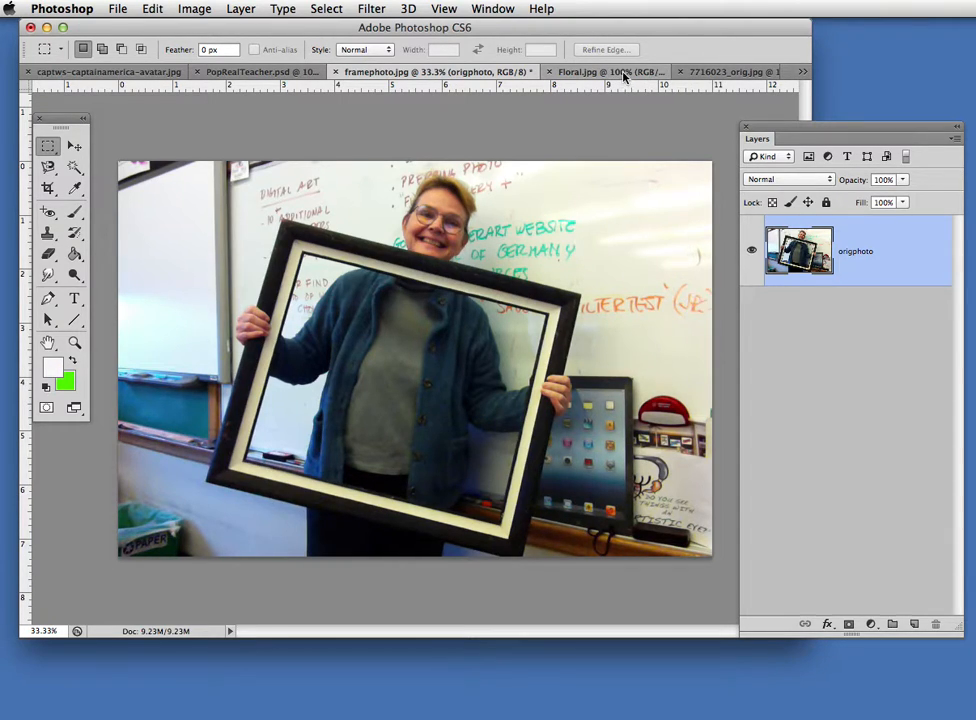
- Float Floral.jpg in its own window, reduce its view to 33.3%, and park it below the frame photo's window
left_click_drag(625, 77, 155, 113)
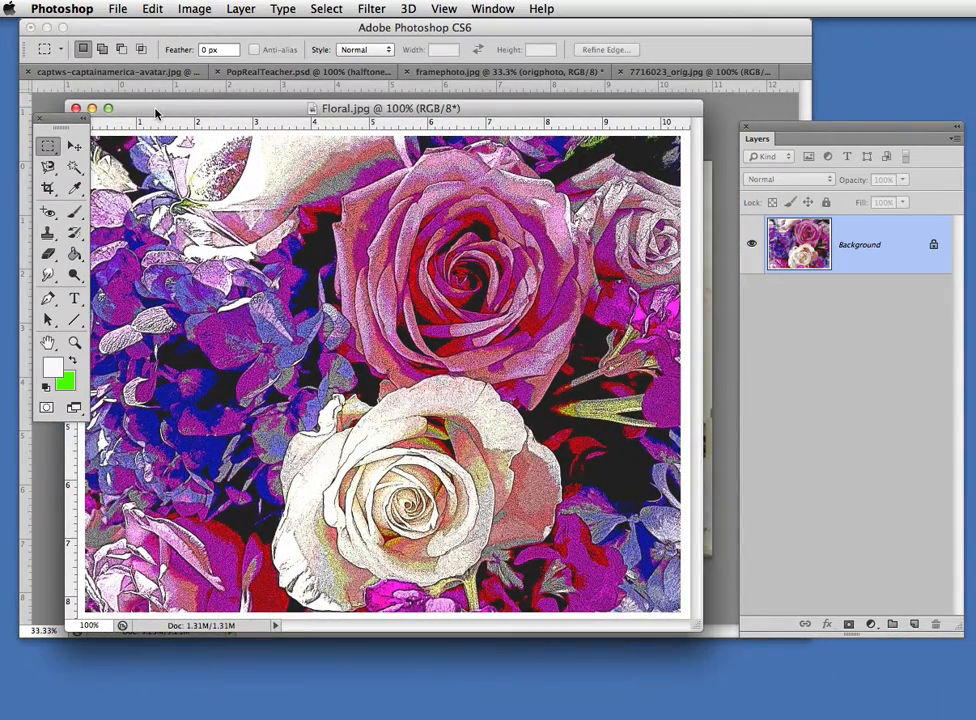
key("super+minus")
key("super+minus")
key("super+minus")
left_click_drag(194, 115, 642, 669)
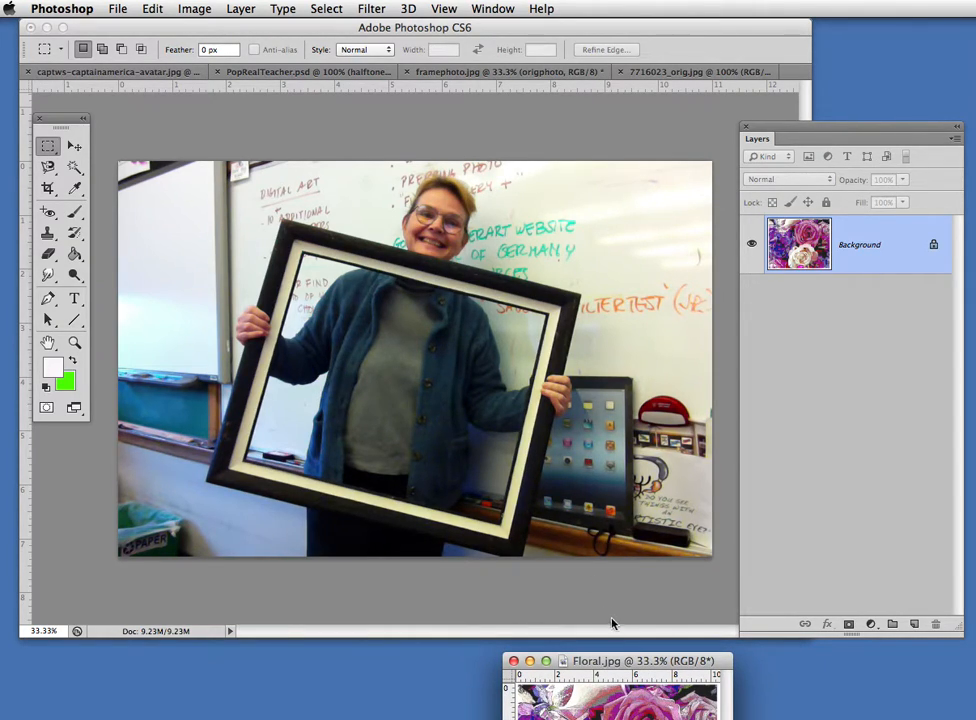
left_click_drag(655, 667, 624, 672)
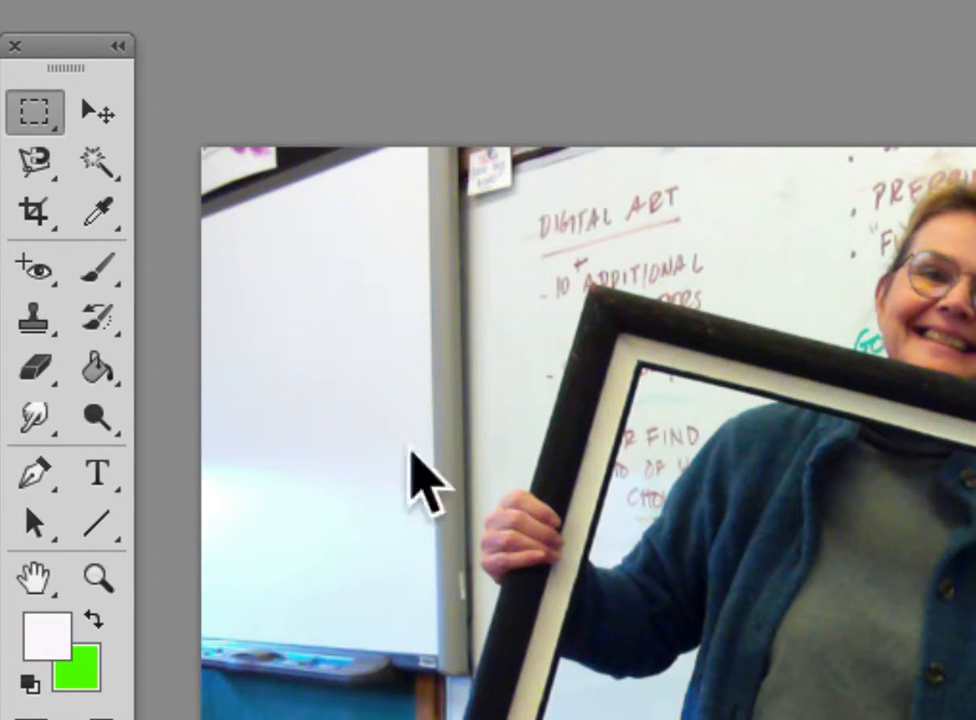
- Try to trace the picture frame's inner opening with the Magnetic Lasso
left_click(44, 178)
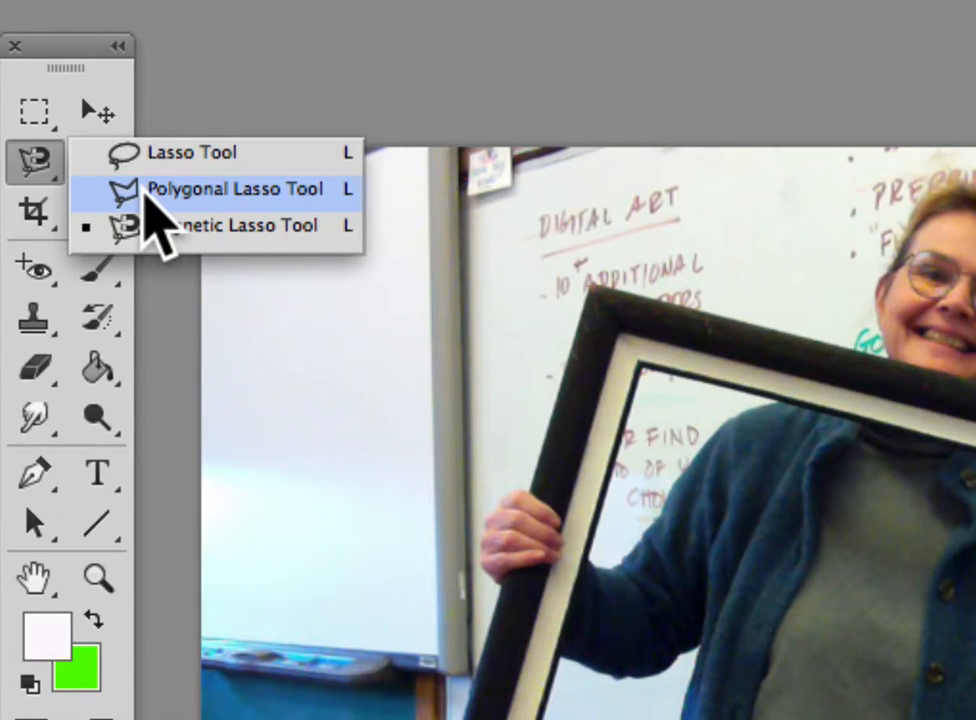
left_click(145, 193)
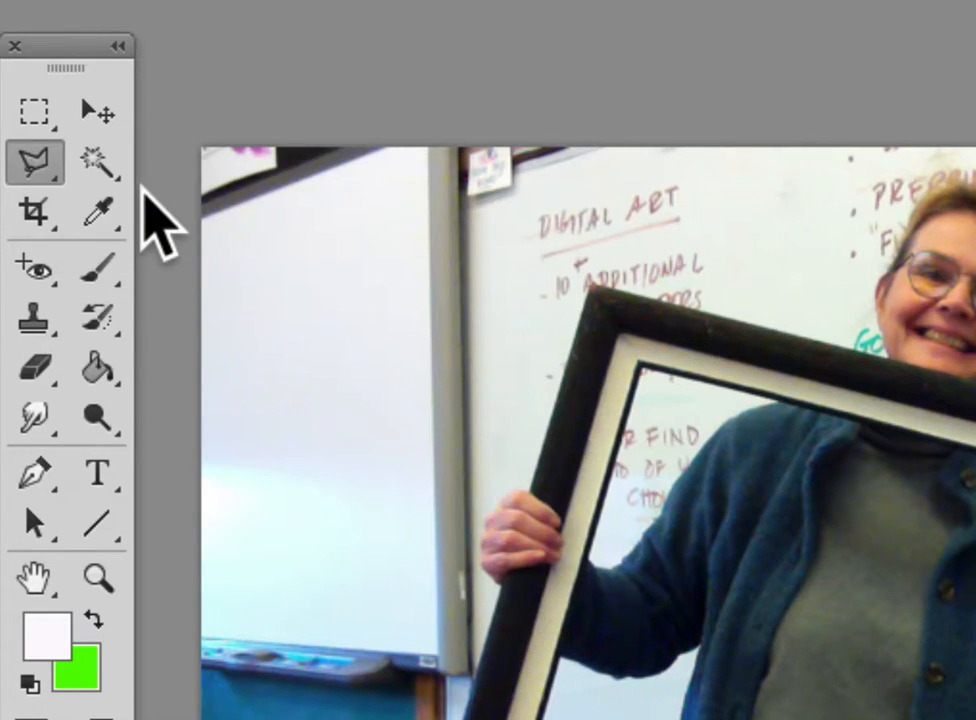
left_click(45, 176)
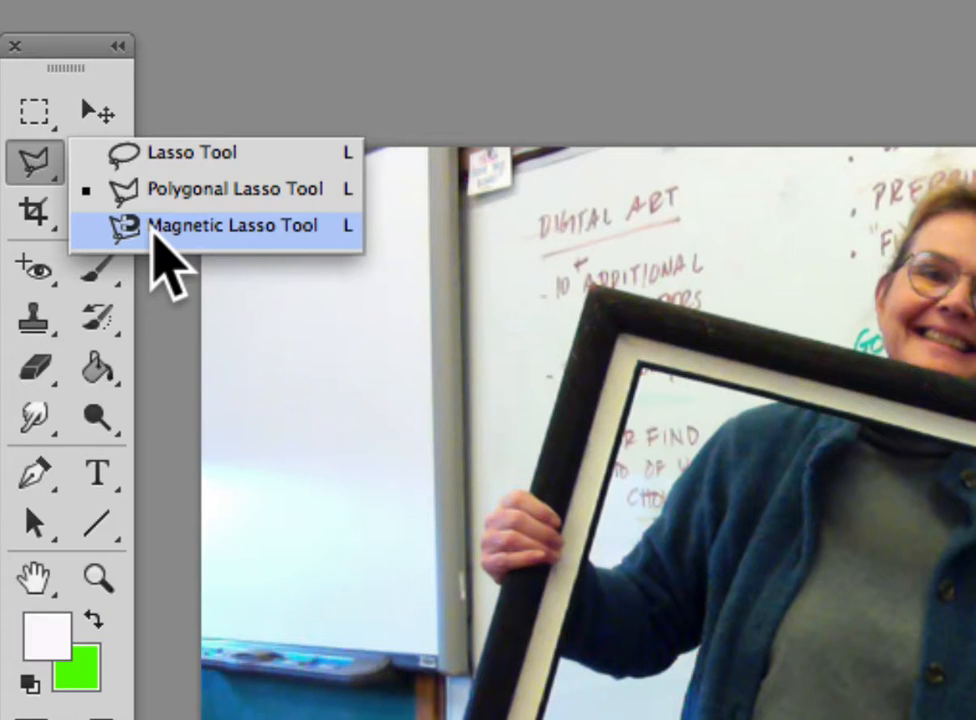
left_click(160, 228)
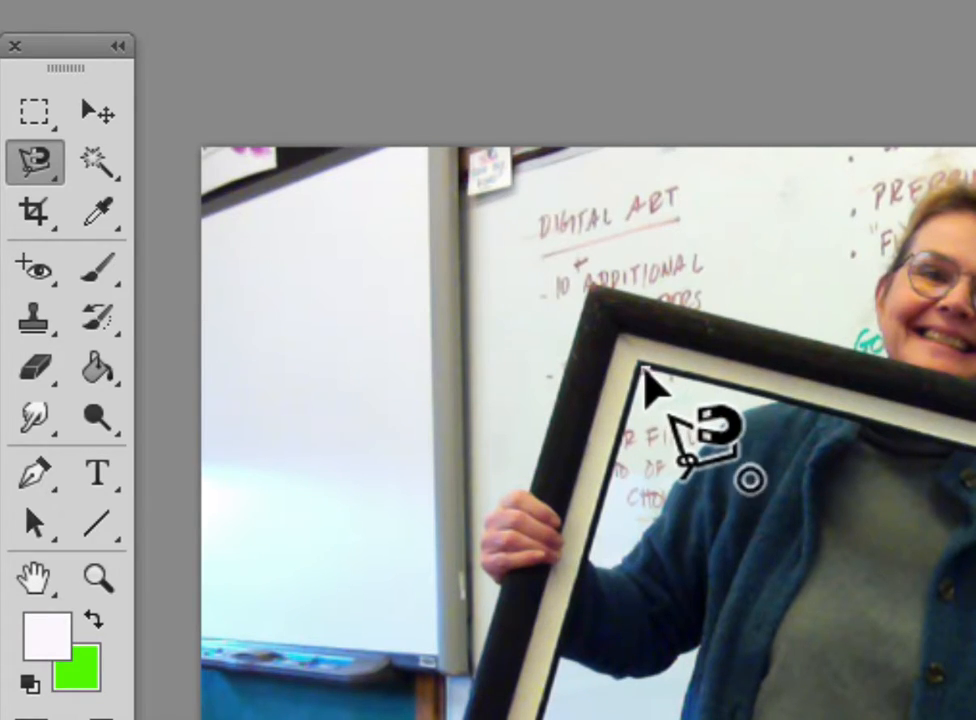
left_click(645, 372)
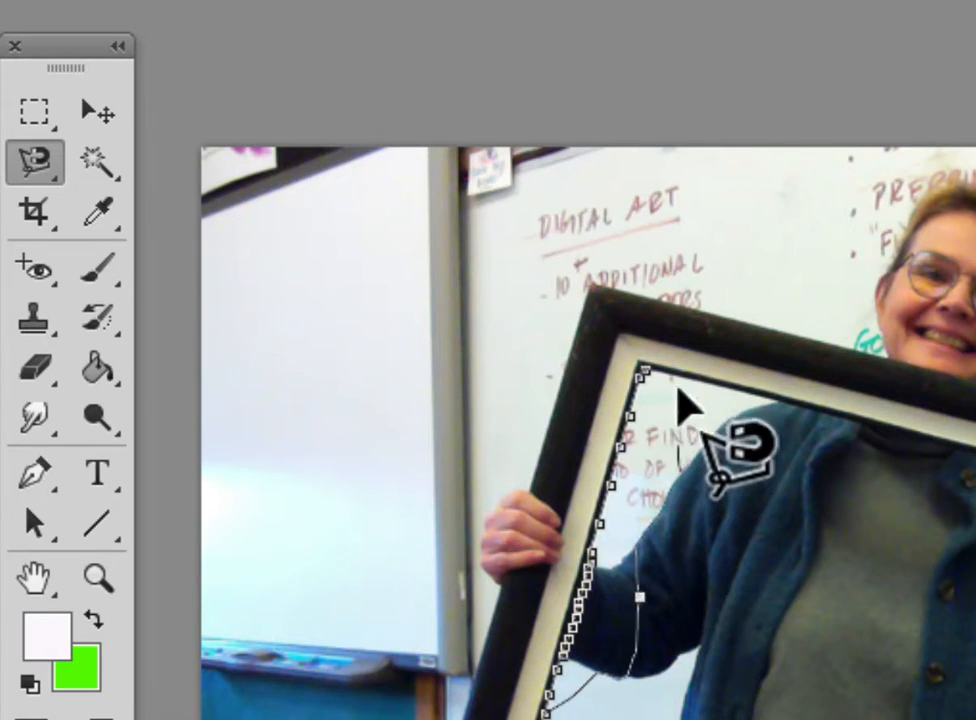
left_click(649, 372)
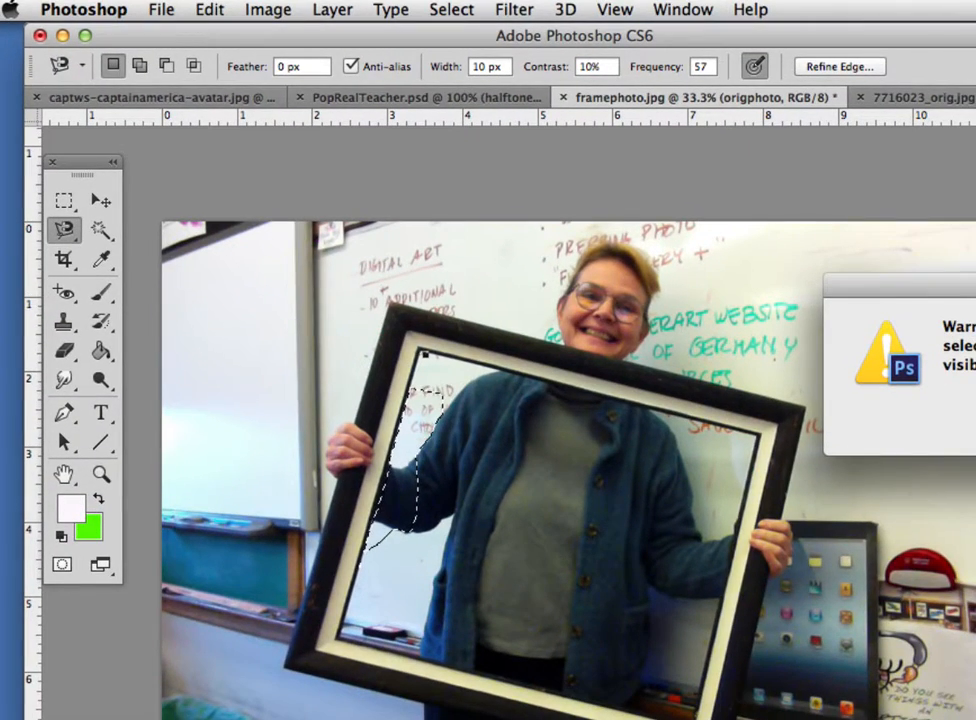
left_click(973, 430)
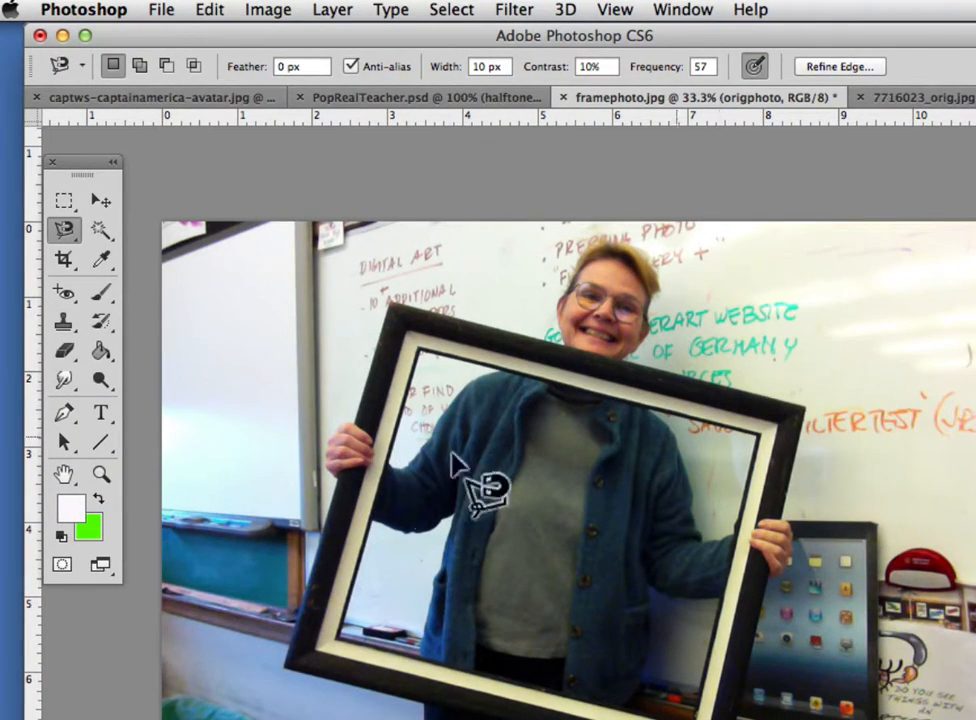
- Select the picture frame's inner opening from corner to corner with the Polygonal Lasso
left_click(63, 229)
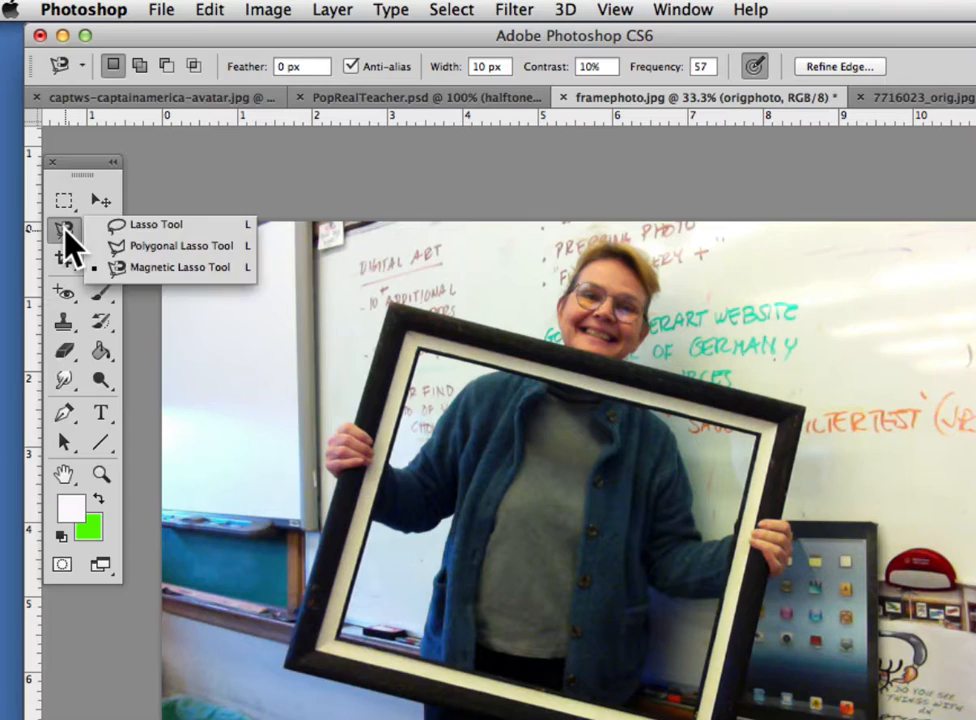
left_click(150, 246)
left_click(422, 353)
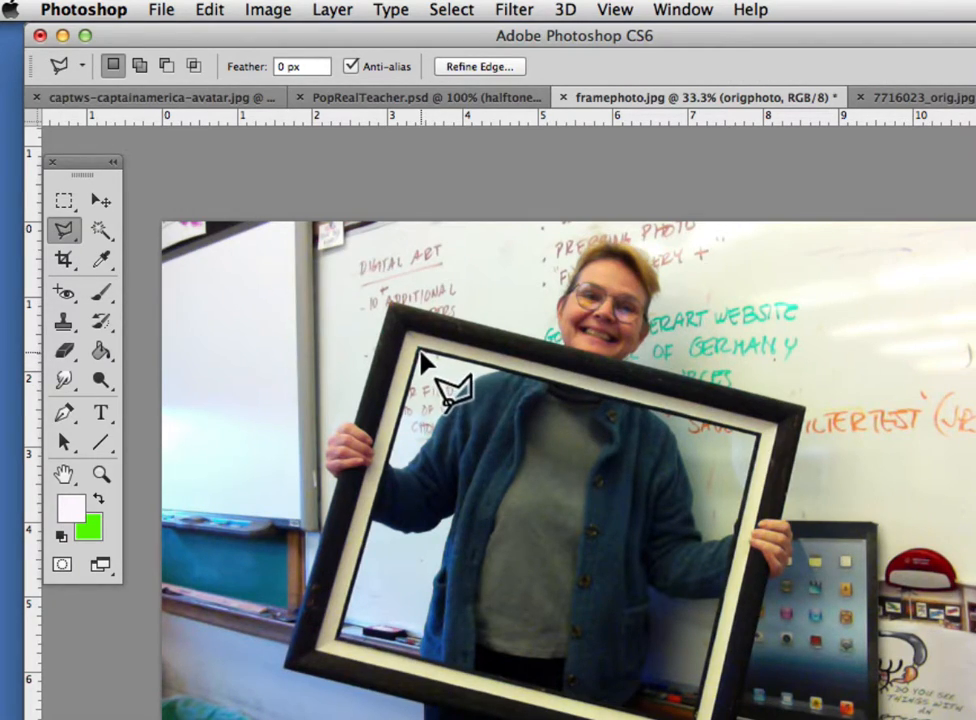
left_click(759, 439)
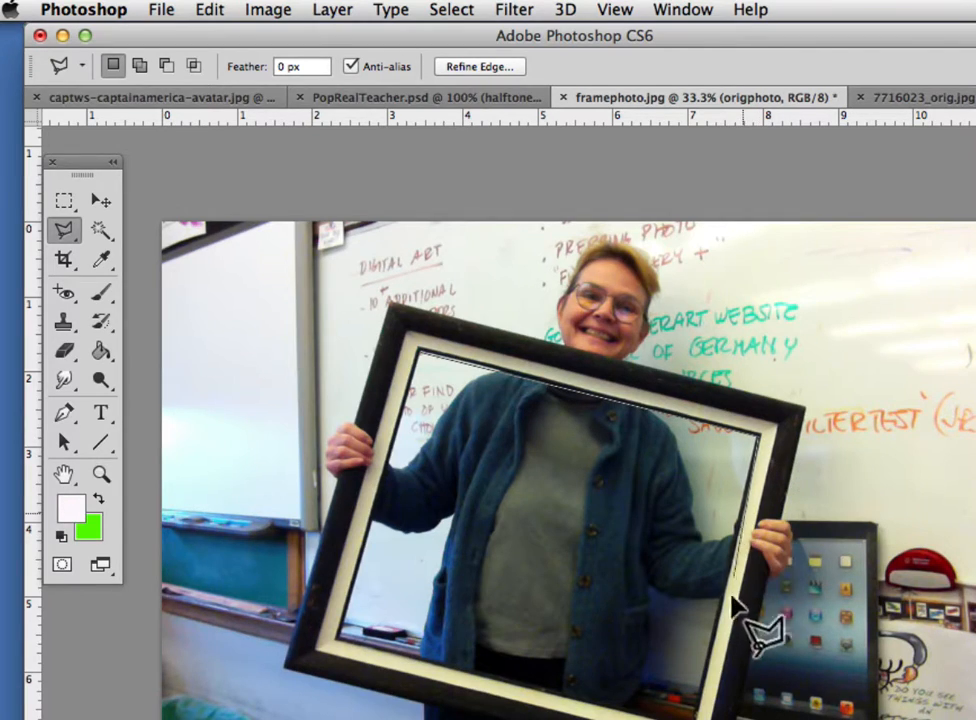
left_click(693, 718)
left_click(340, 645)
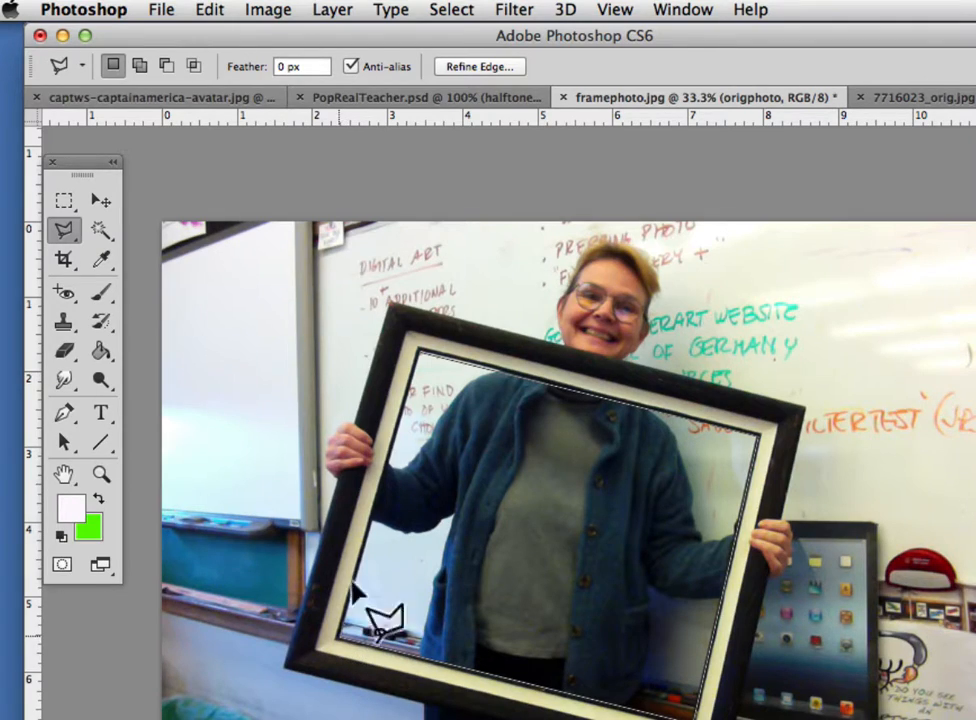
left_click(421, 355)
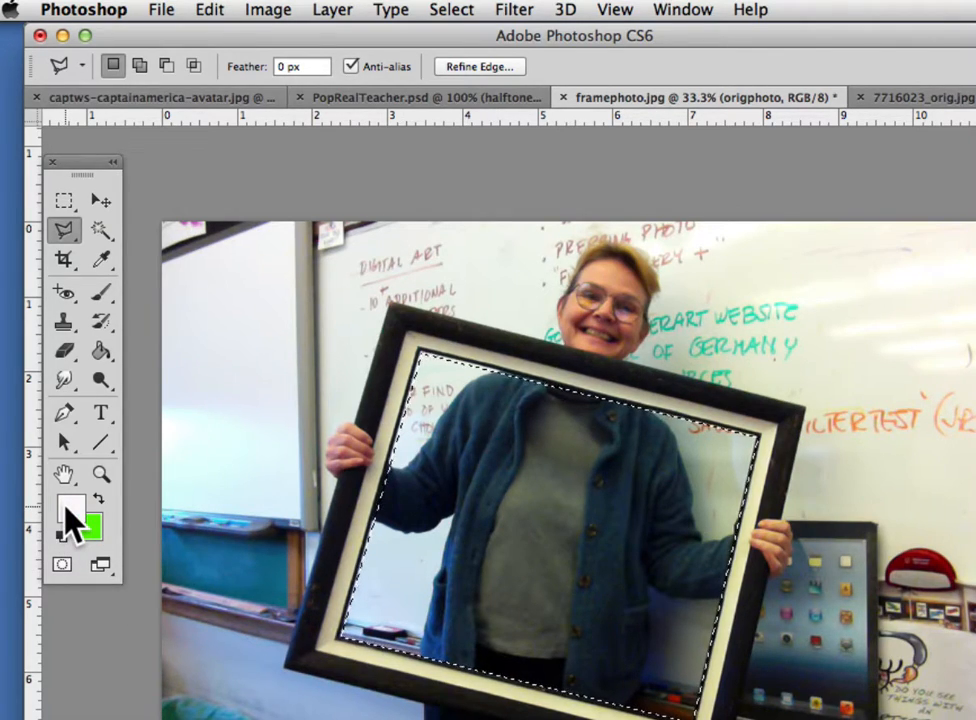
- Set the foreground colour to light grey
key("i")
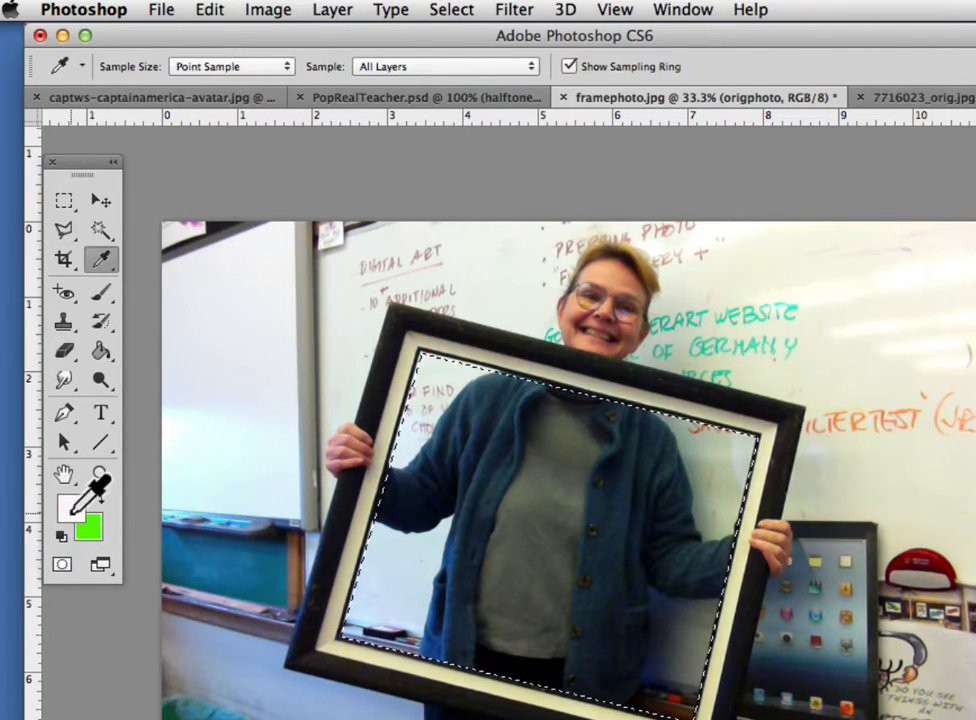
left_click(71, 509)
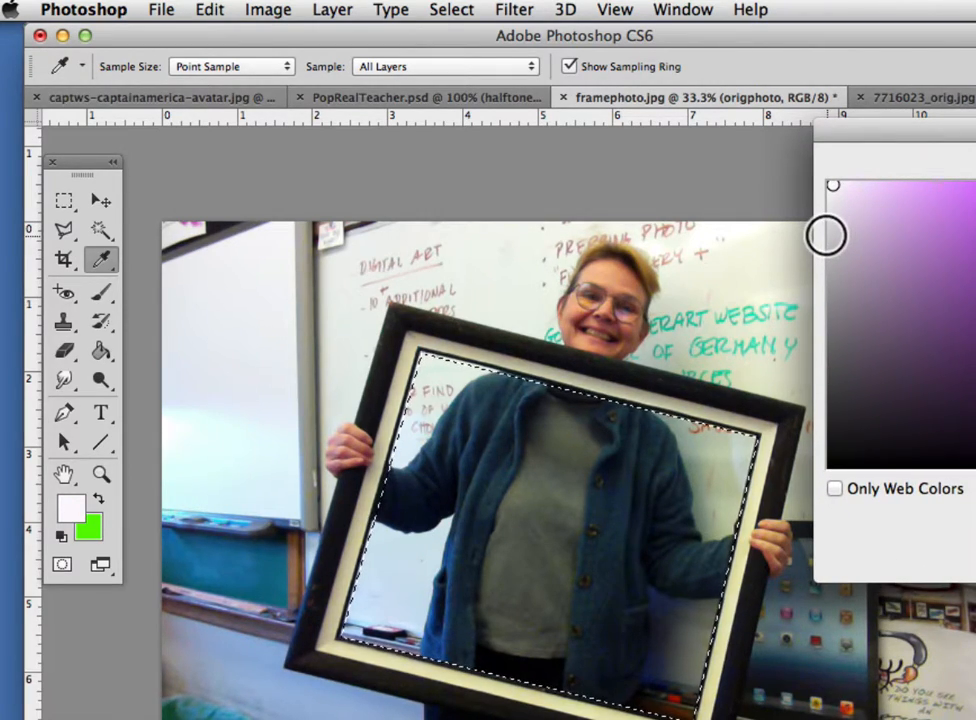
left_click(829, 234)
key("Return")
key("l")
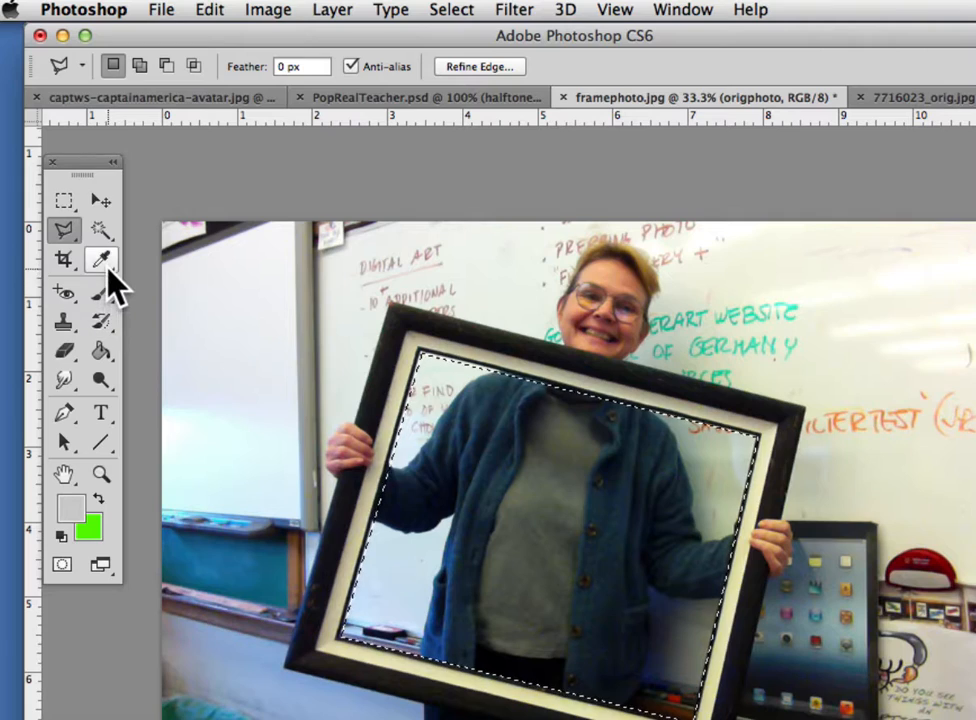
- Try to fill the selected opening with the Paint Bucket directly on the origphoto layer, and undo the fill
left_click(99, 351)
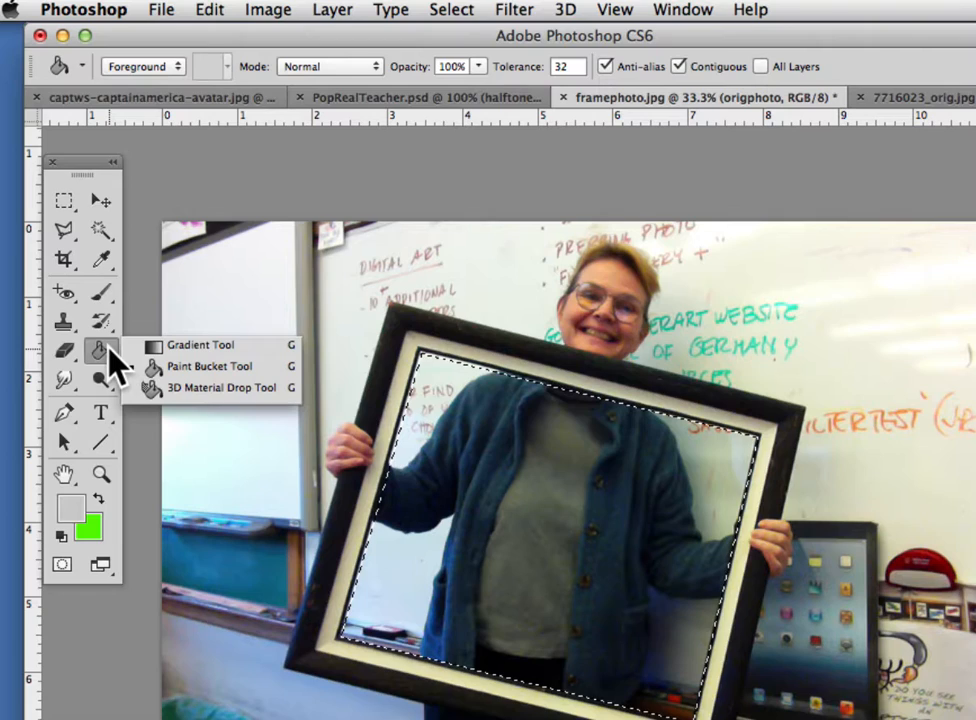
left_click(160, 366)
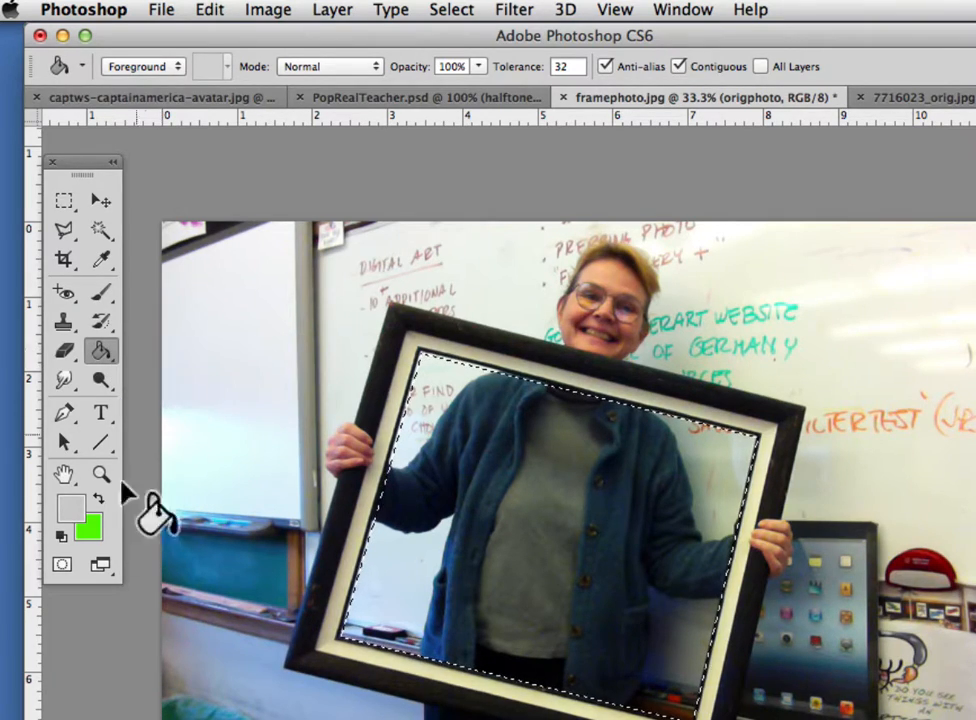
left_click(528, 484)
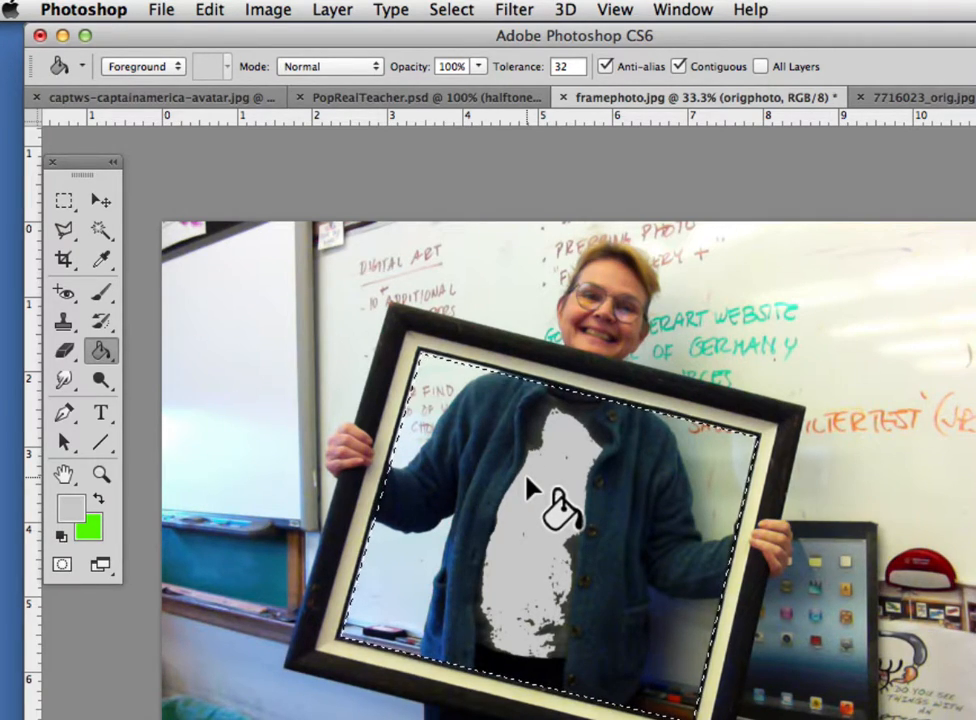
key("super+z")
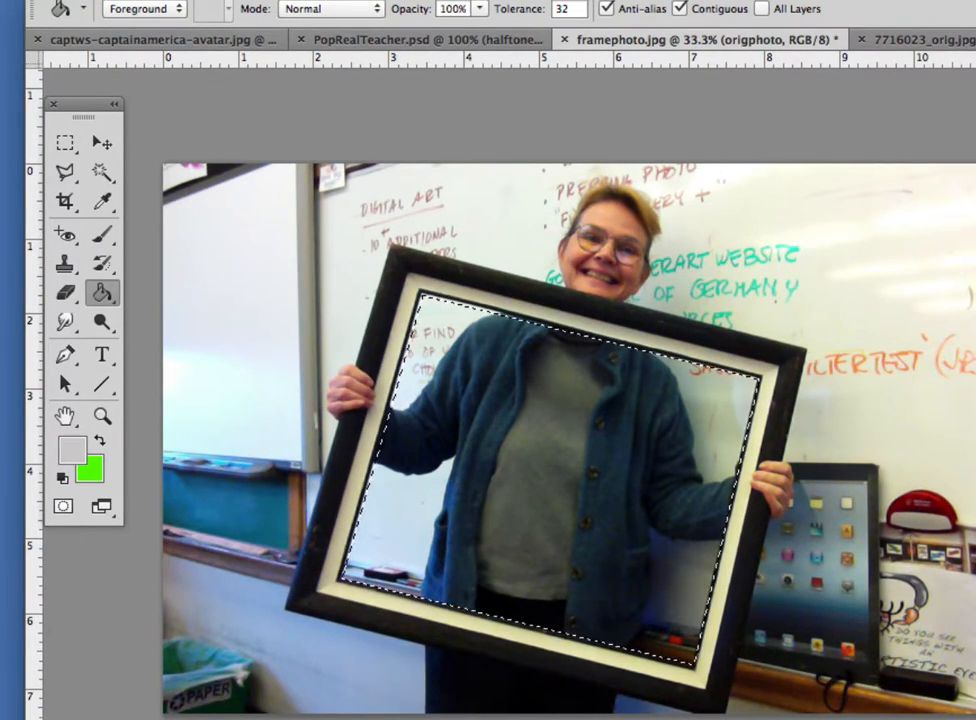
- Fill the selected frame opening with light grey on a new empty layer, and deselect
key("super+j")
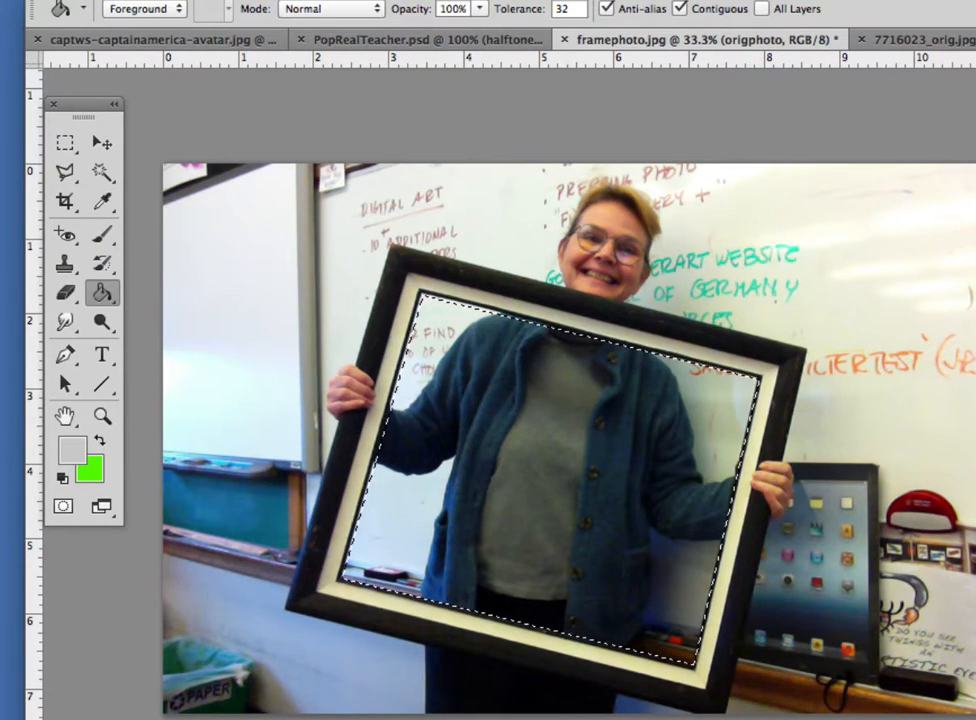
key("alt+shift+super+n")
left_click(558, 457)
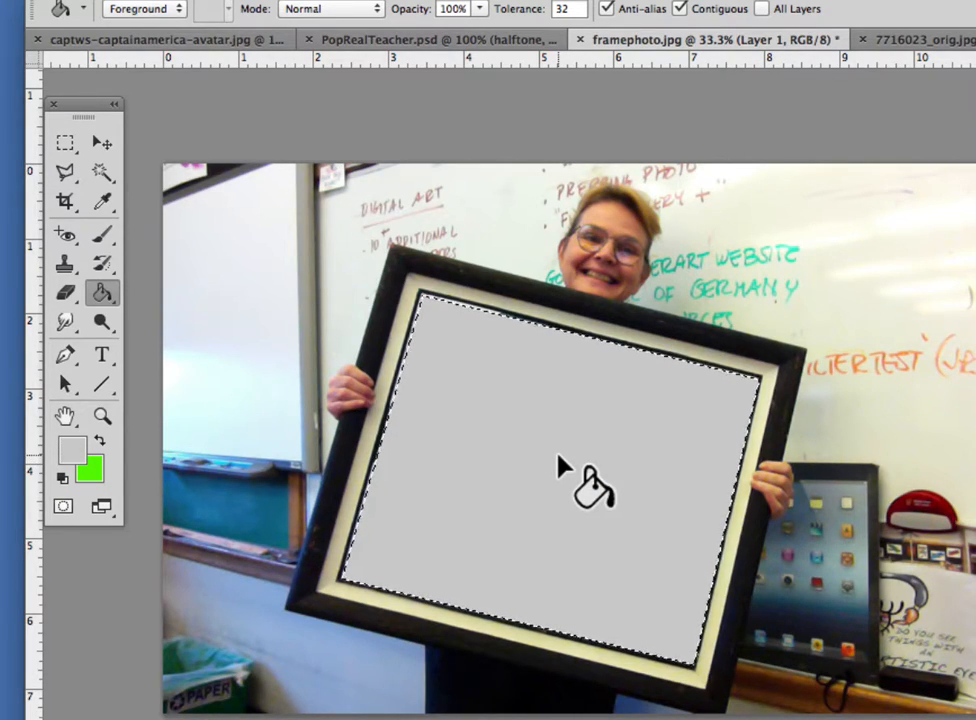
key("super+d")
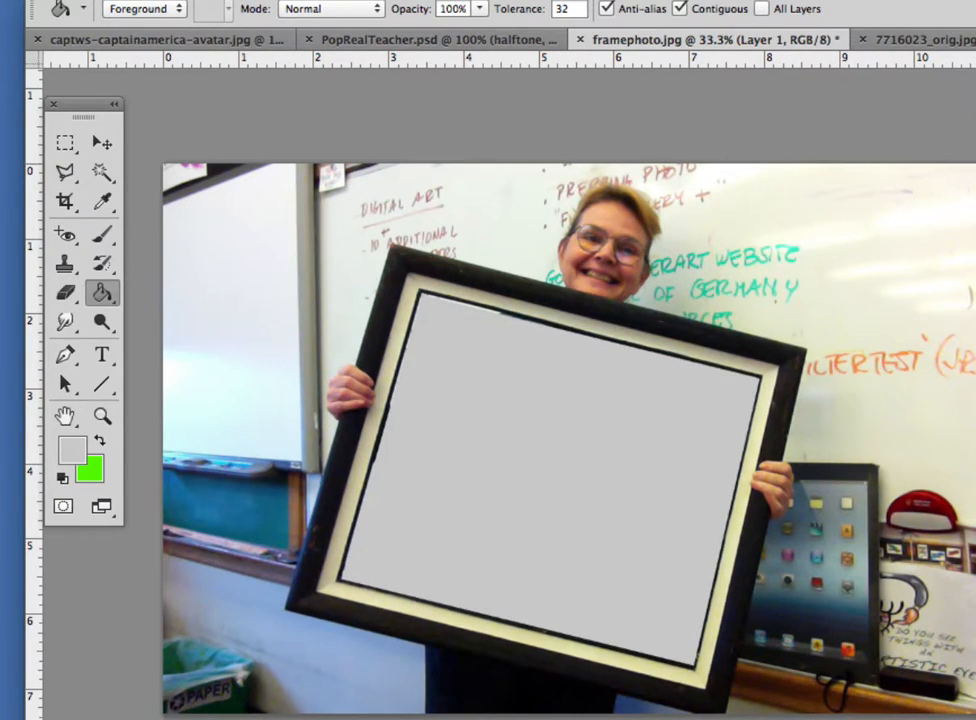
- Duplicate the origphoto layer
key("alt+bracketleft")
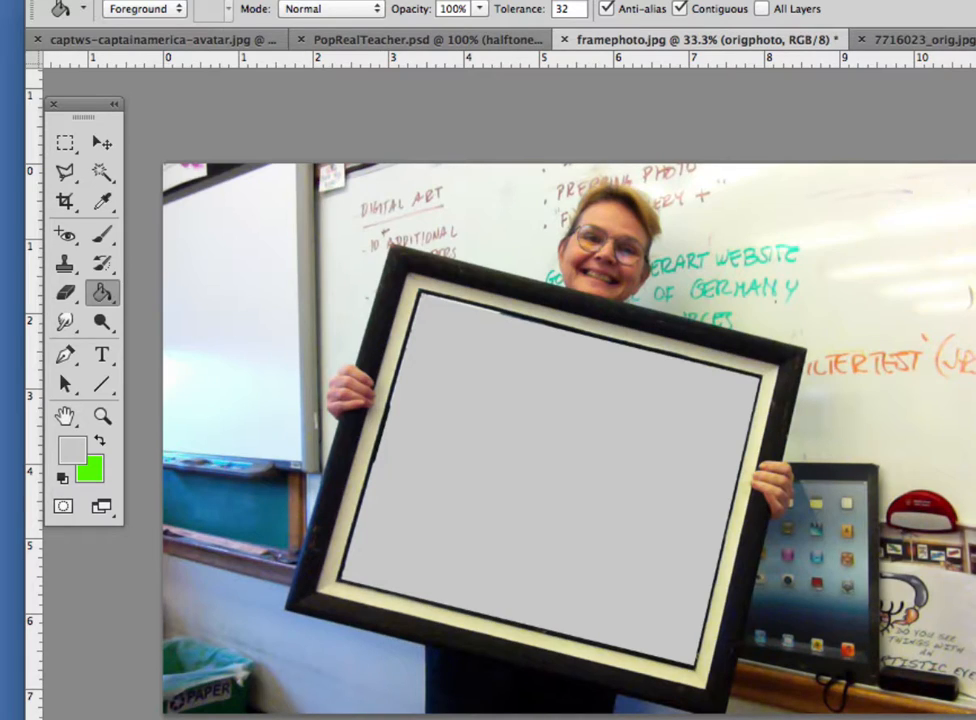
key("super+j")
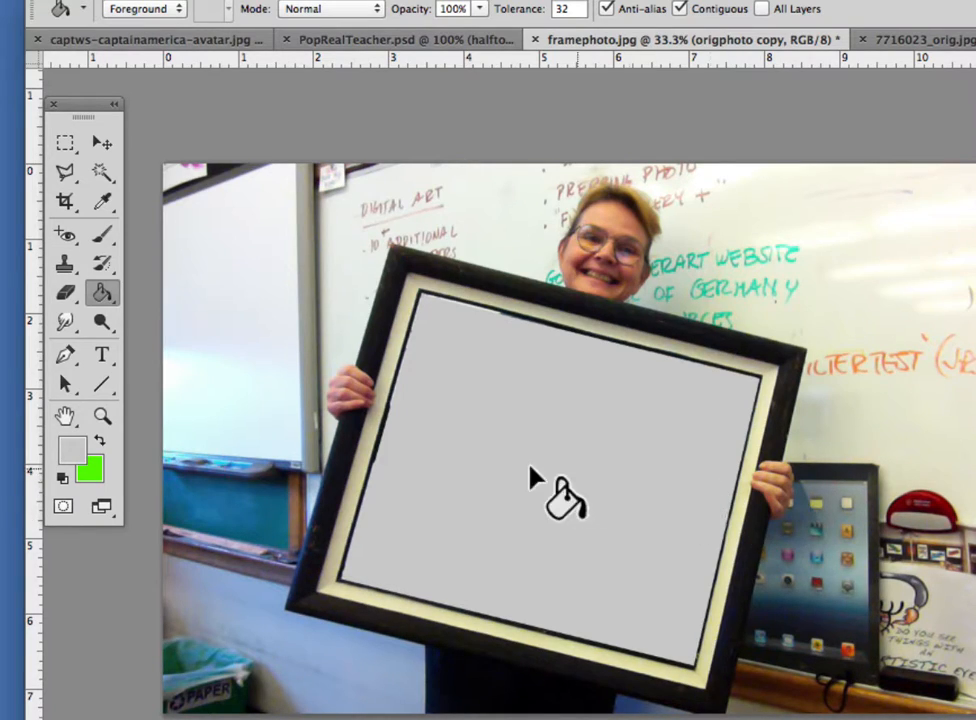
- Nudge the grey panel's layer with the Move tool so it fits the frame's opening
left_click(101, 142)
left_click(543, 420)
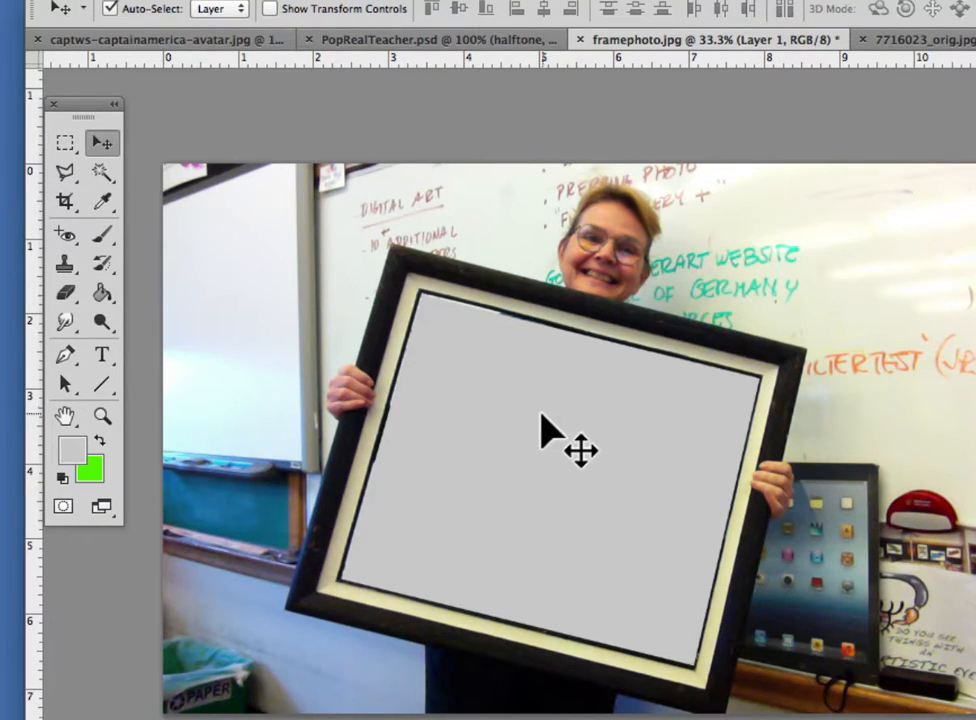
mouse_move(541, 415)
left_mouse_down()
mouse_move(541, 405)
mouse_move(540, 429)
left_mouse_up()
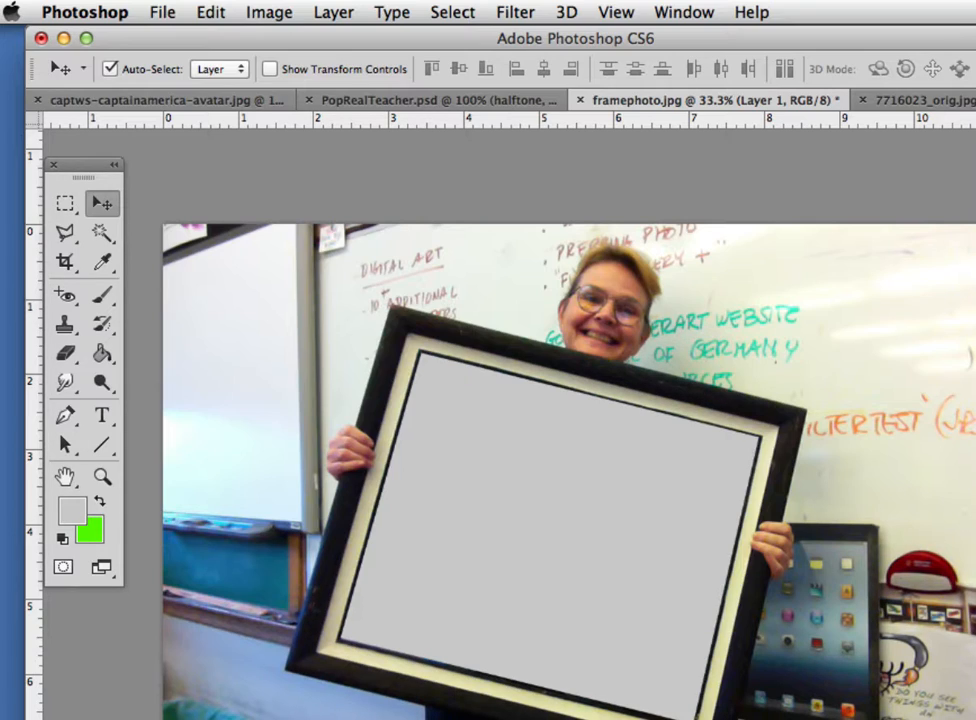
- Transform the grey panel's layer with a 0.41° rotation and 100.24% width, apply it, and hide the transform controls
left_click(269, 69)
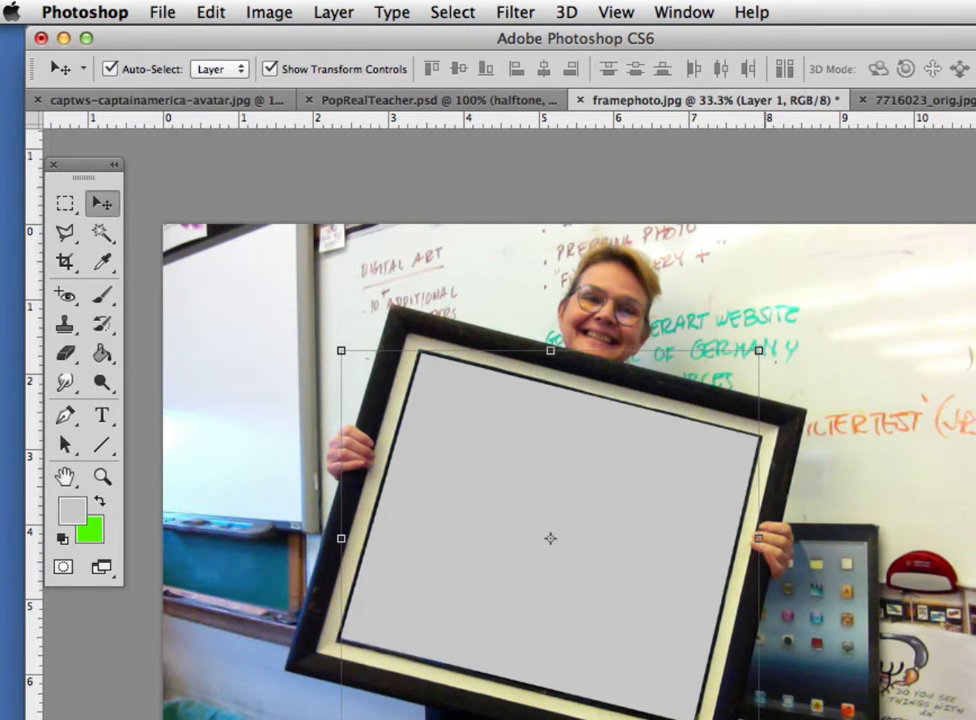
key("super+t")
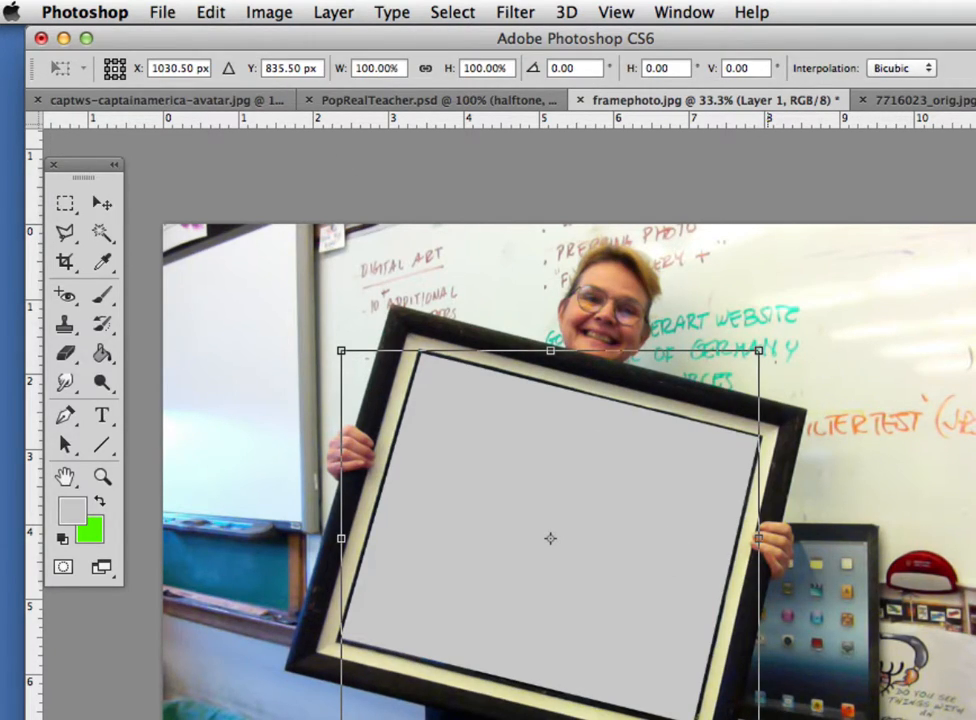
left_click_drag(770, 719, 769, 719)
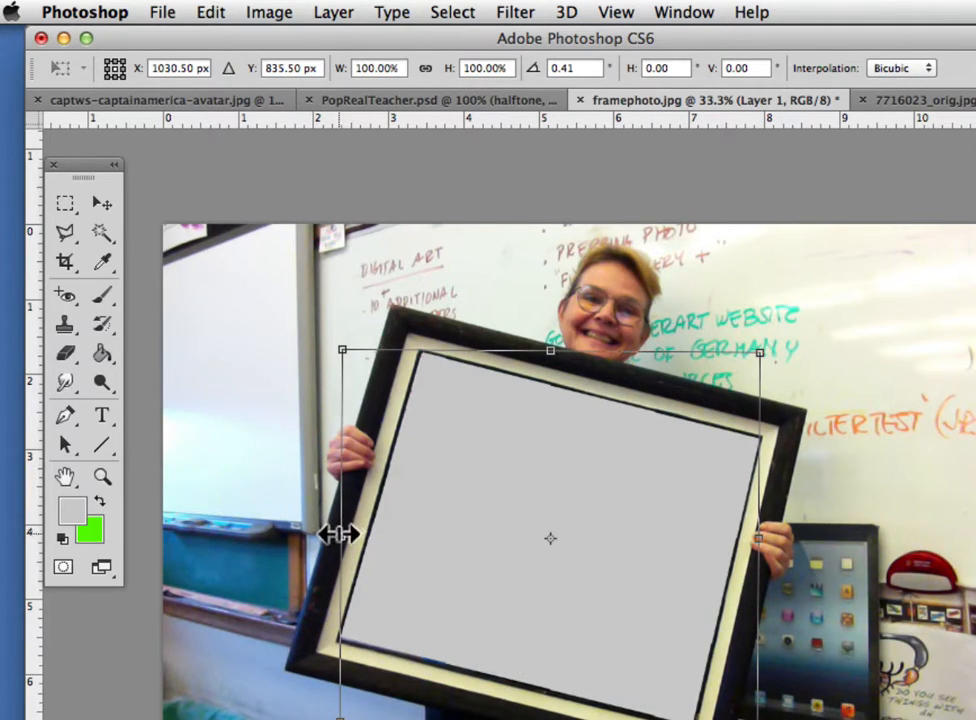
left_click_drag(336, 535, 336, 535)
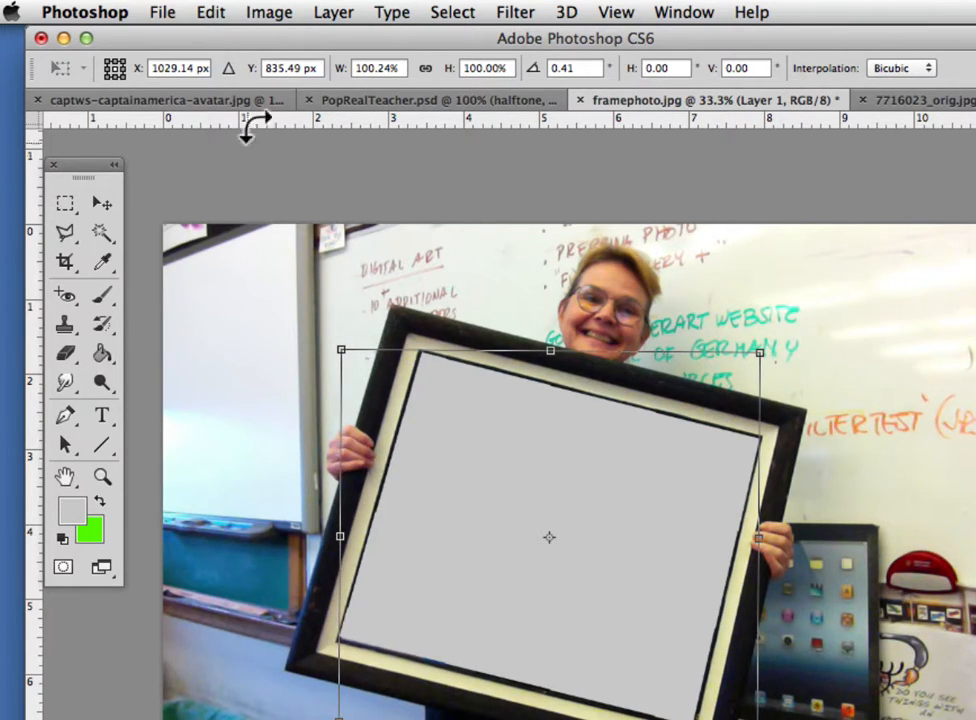
left_click(103, 202)
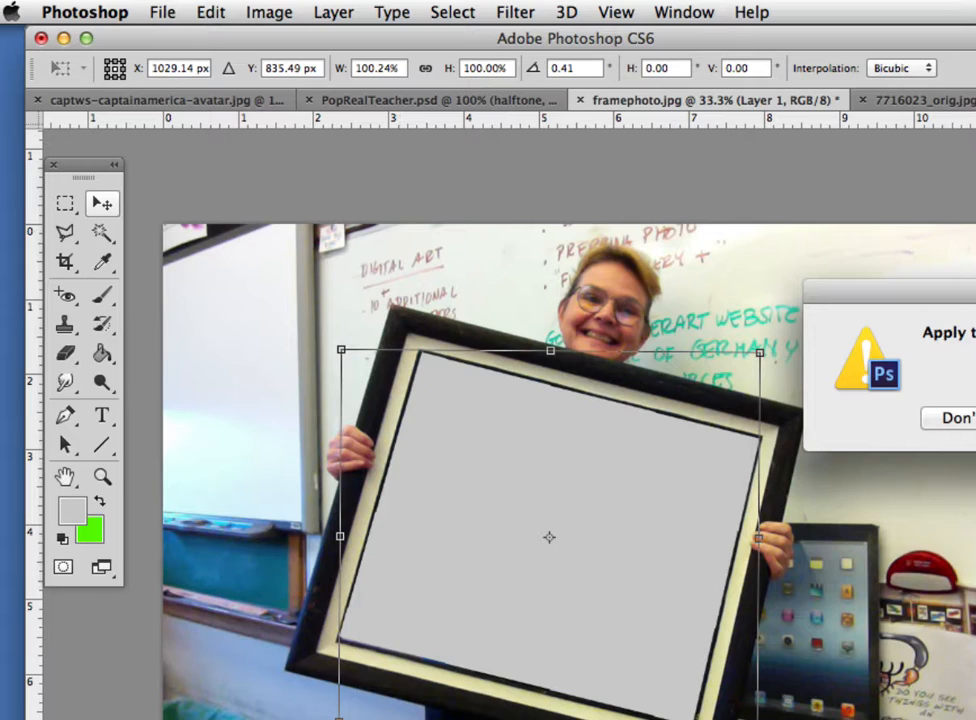
key("Return")
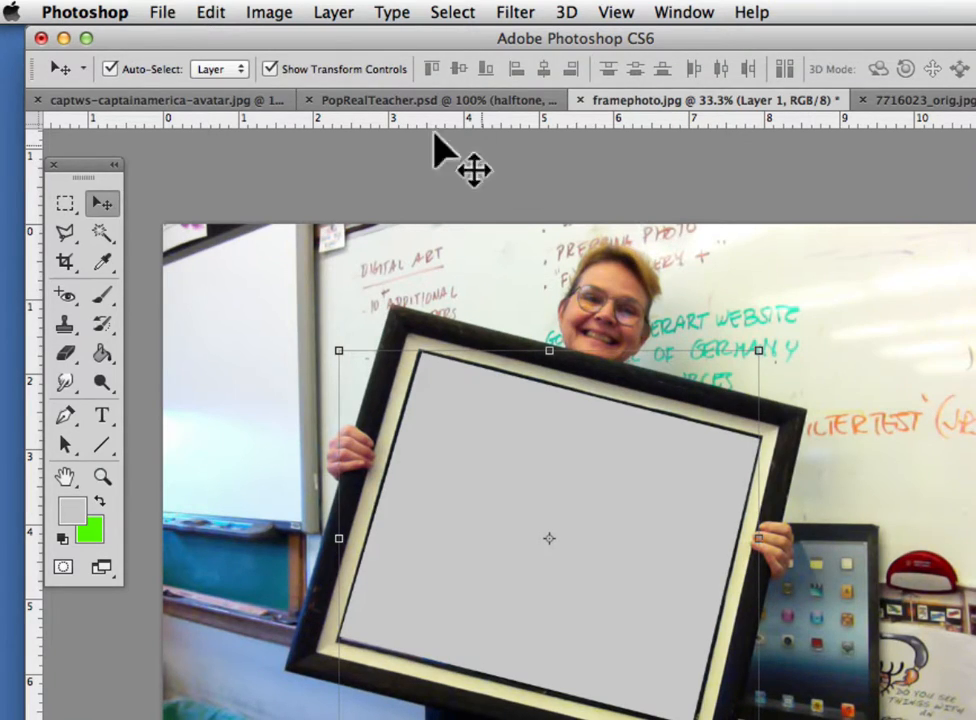
left_click(268, 67)
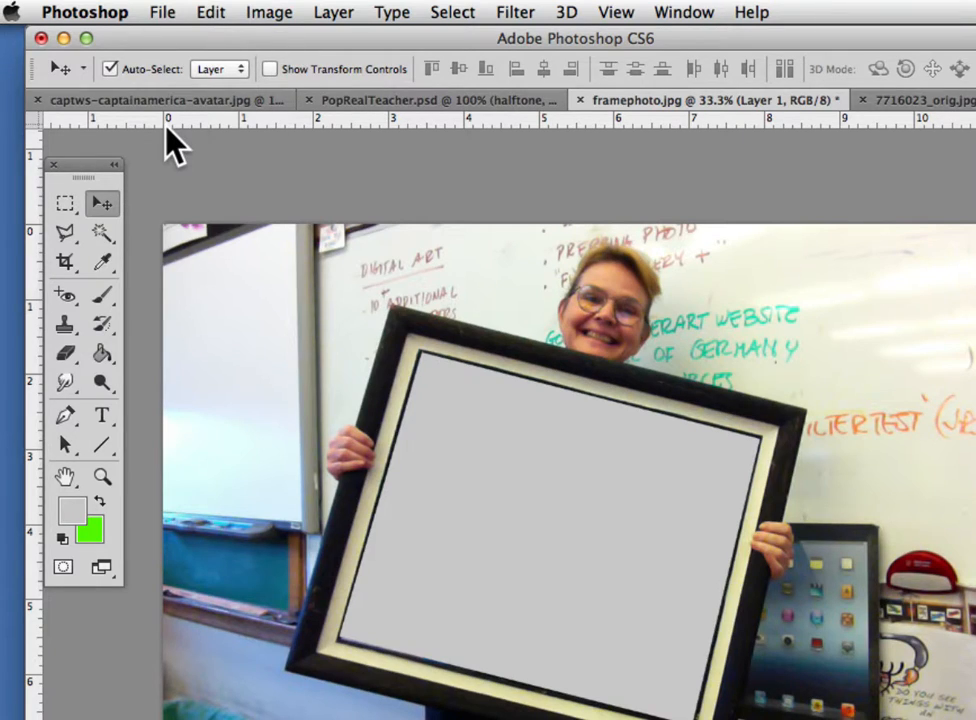
- Save the layered image to the Desktop in Photoshop format as framephoto.psd, with Maximize Compatibility on
left_click(162, 13)
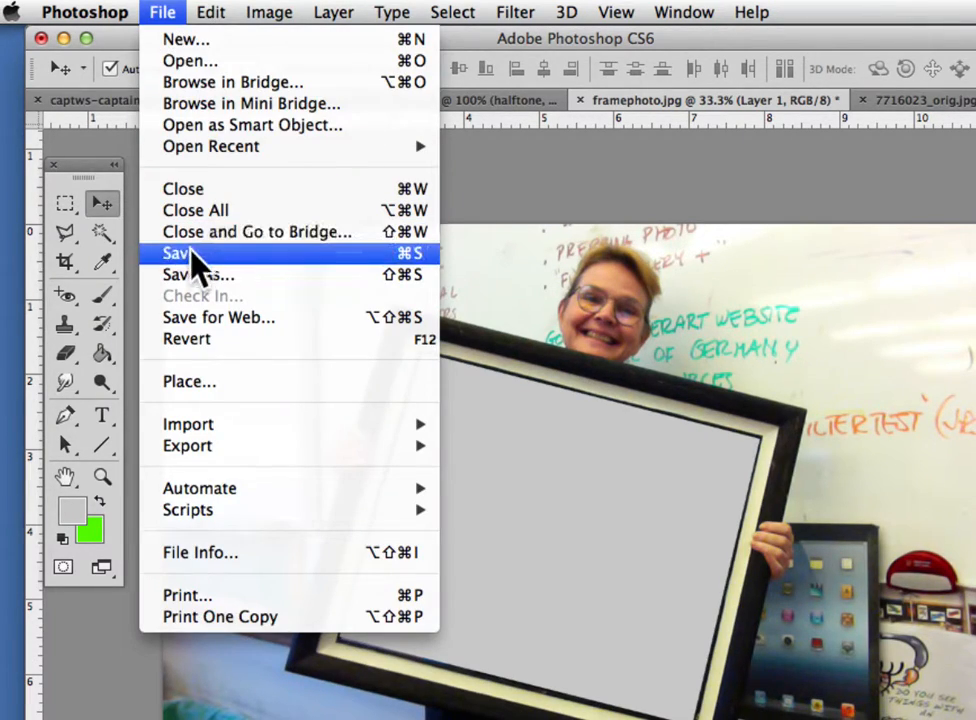
left_click(187, 274)
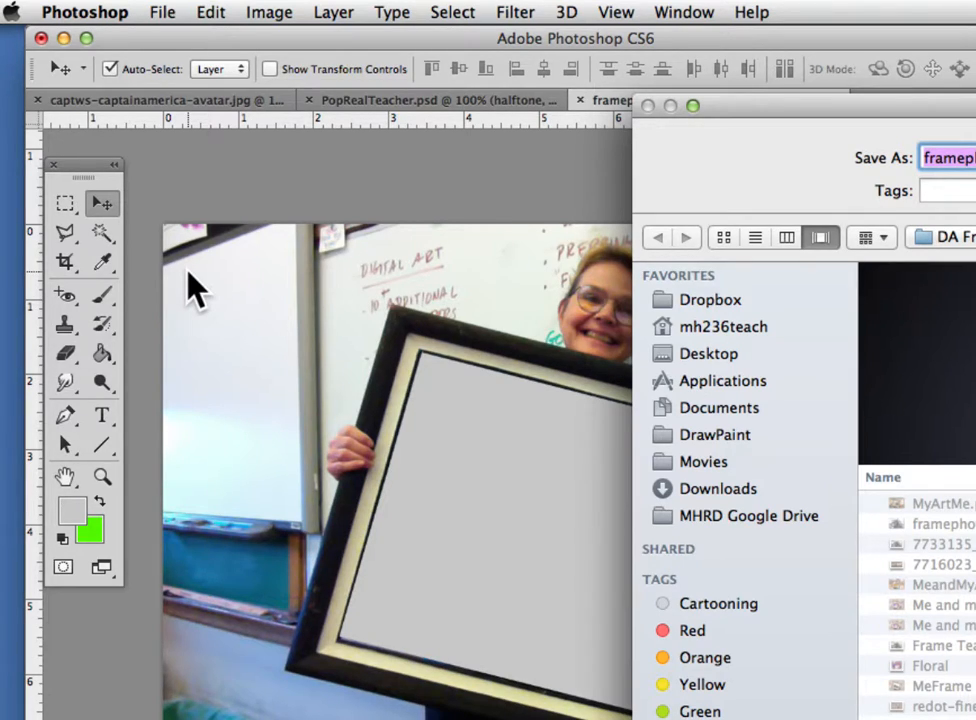
left_click_drag(822, 105, 573, 33)
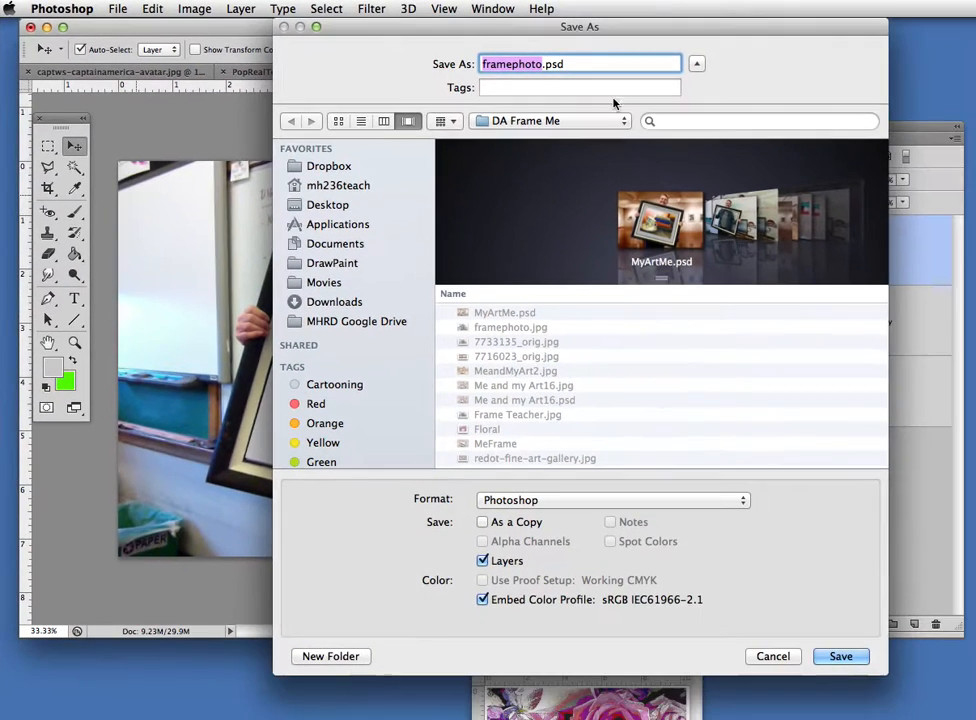
left_click(327, 204)
left_click(840, 656)
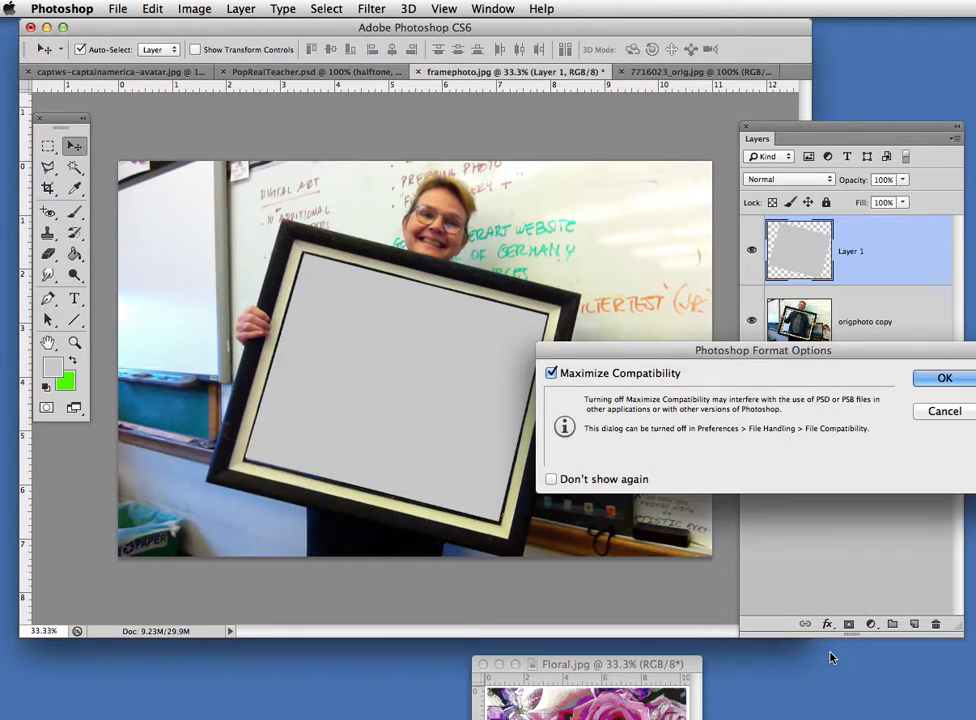
left_click(944, 378)
- Show framephoto.psd and bring the floating Floral.jpg window up over the framed photo
left_click(667, 72)
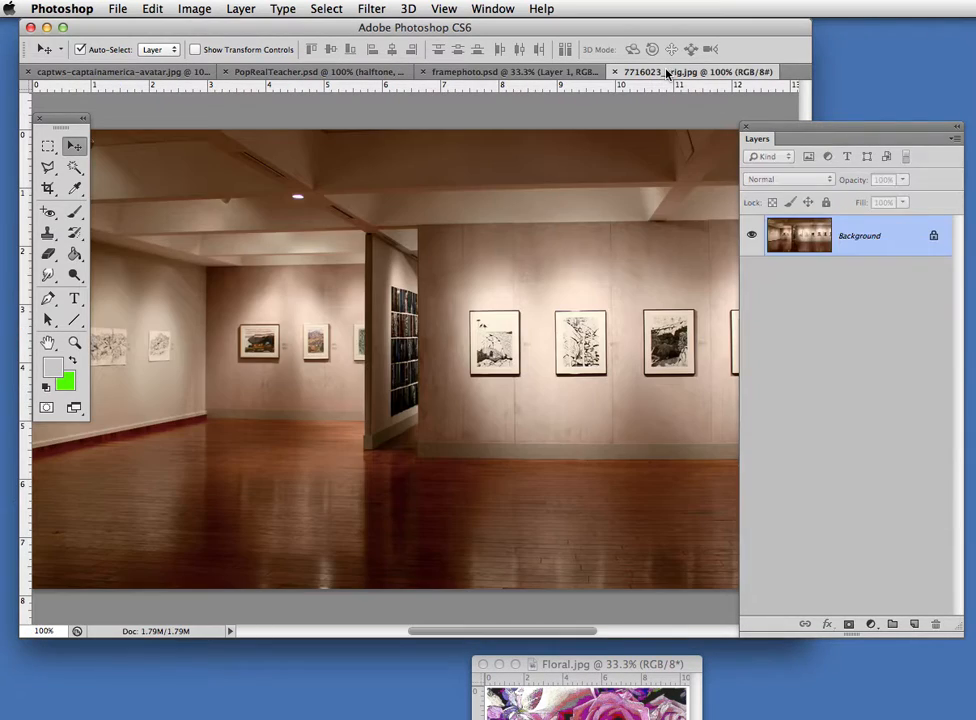
left_click(520, 72)
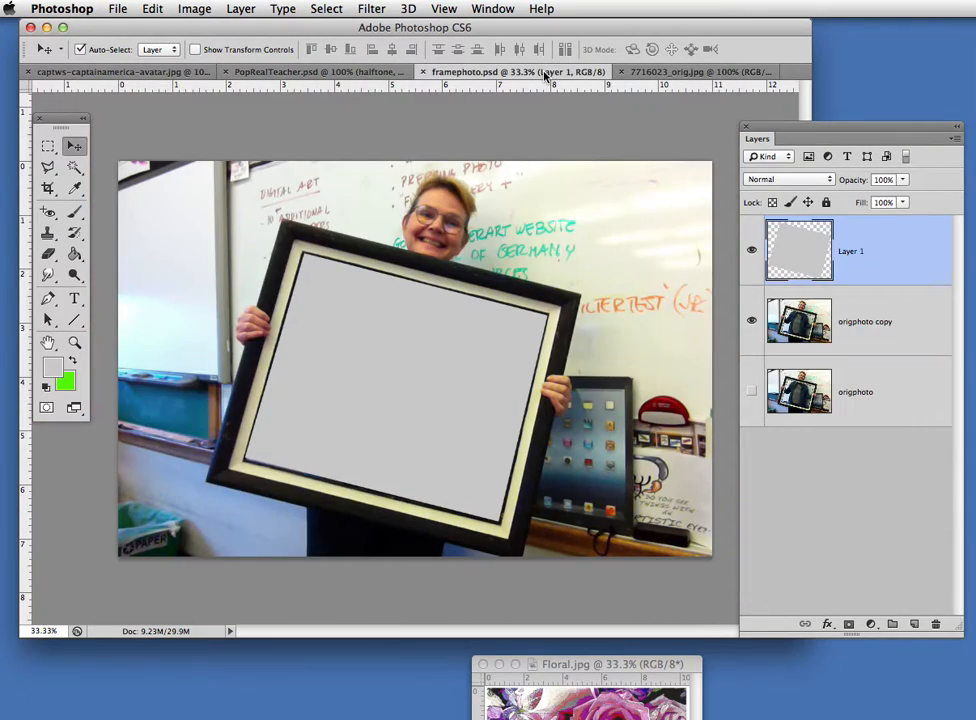
left_click(619, 665)
left_click_drag(617, 665, 666, 133)
left_click_drag(745, 127, 594, 104)
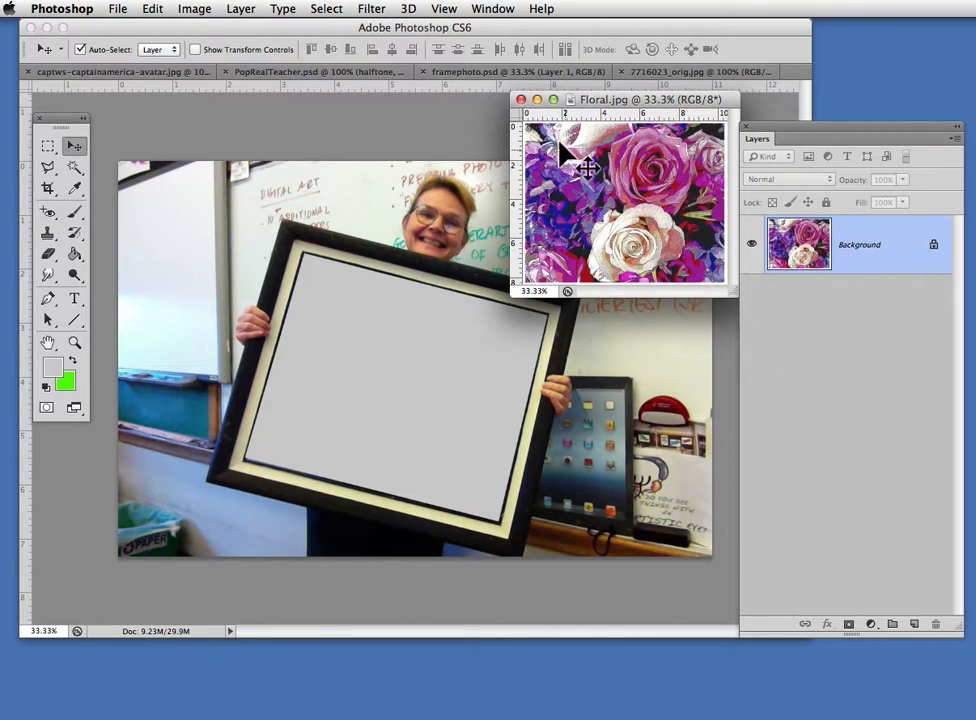
- Select the whole Floral.jpg picture with the Rectangular Marquee and copy it
left_click(52, 149)
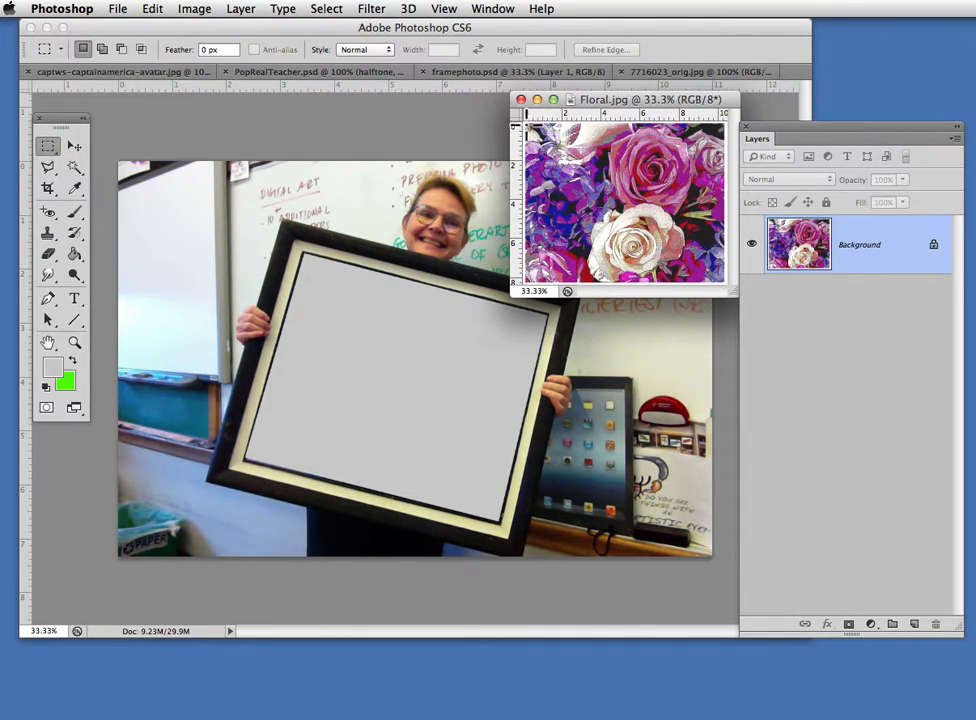
left_click_drag(526, 122, 722, 291)
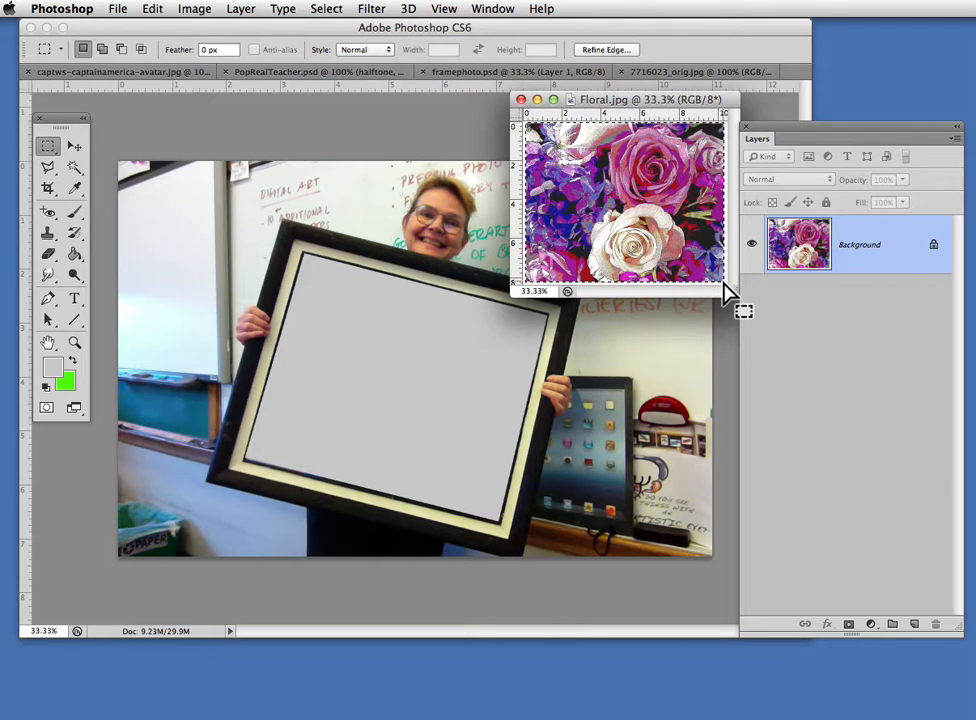
left_click(152, 8)
left_click(169, 138)
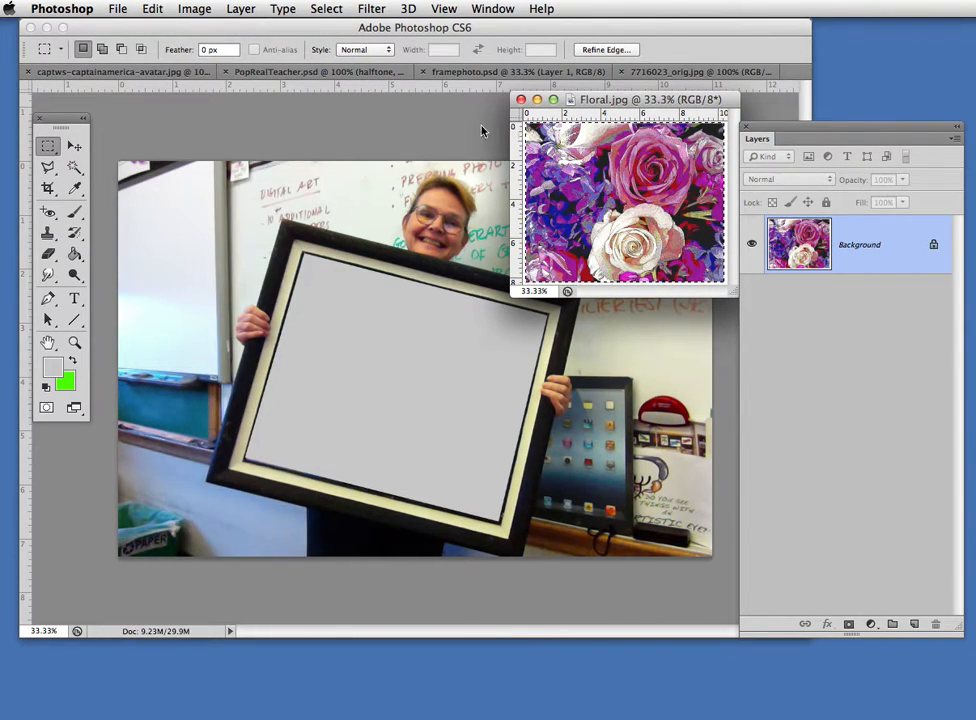
- Try pasting the copied floral picture into framephoto.psd over the grey panel, and undo the paste
left_click(405, 133)
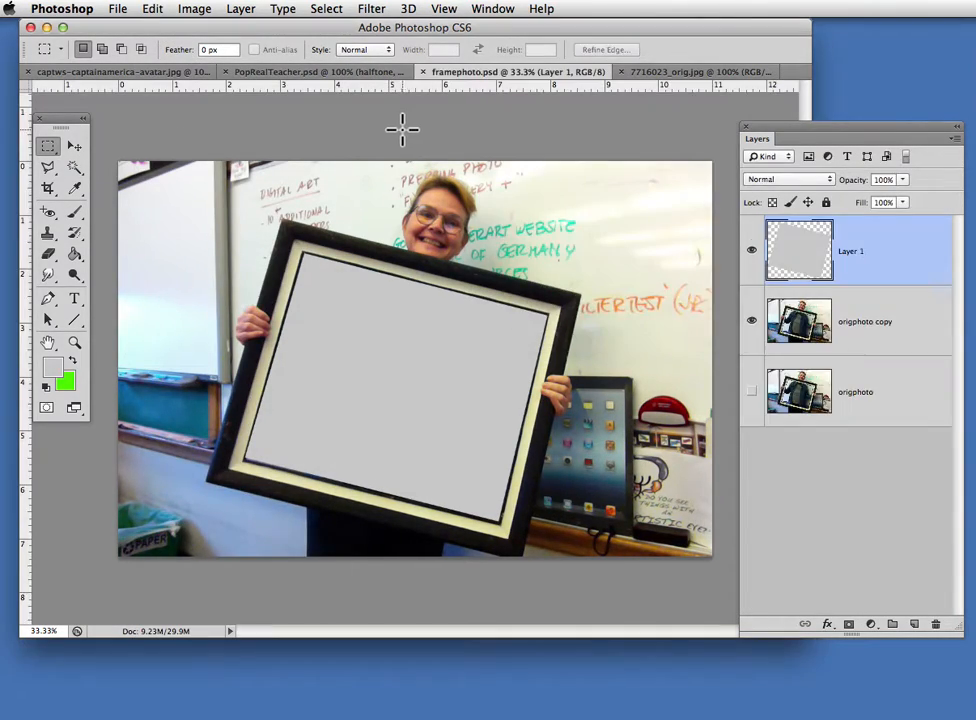
left_click(74, 146)
left_click(152, 8)
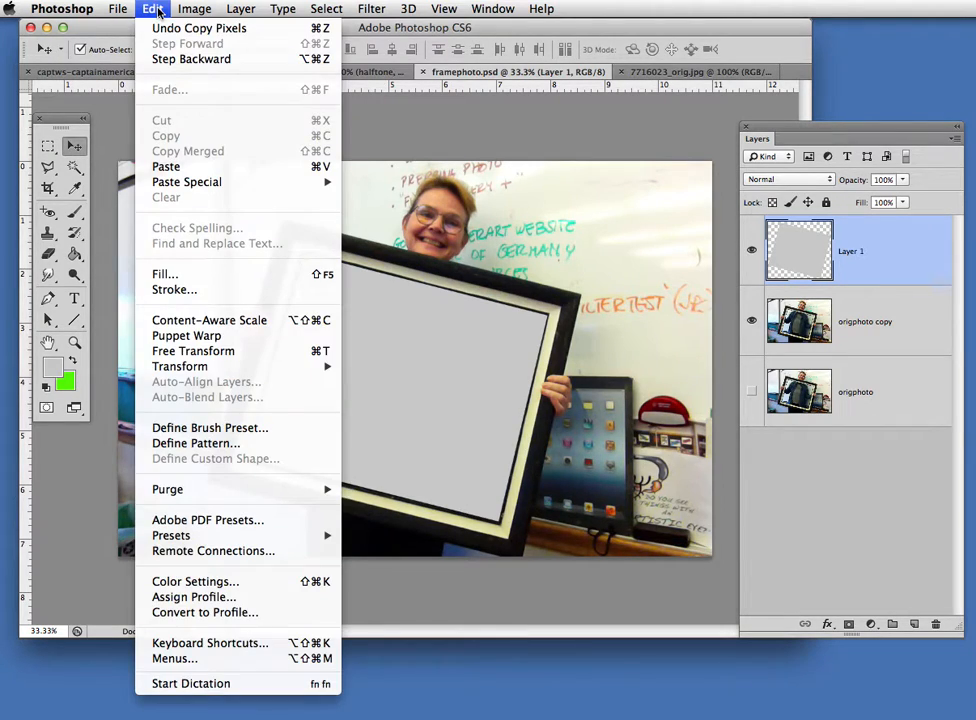
left_click(150, 163)
left_click_drag(423, 337, 402, 367)
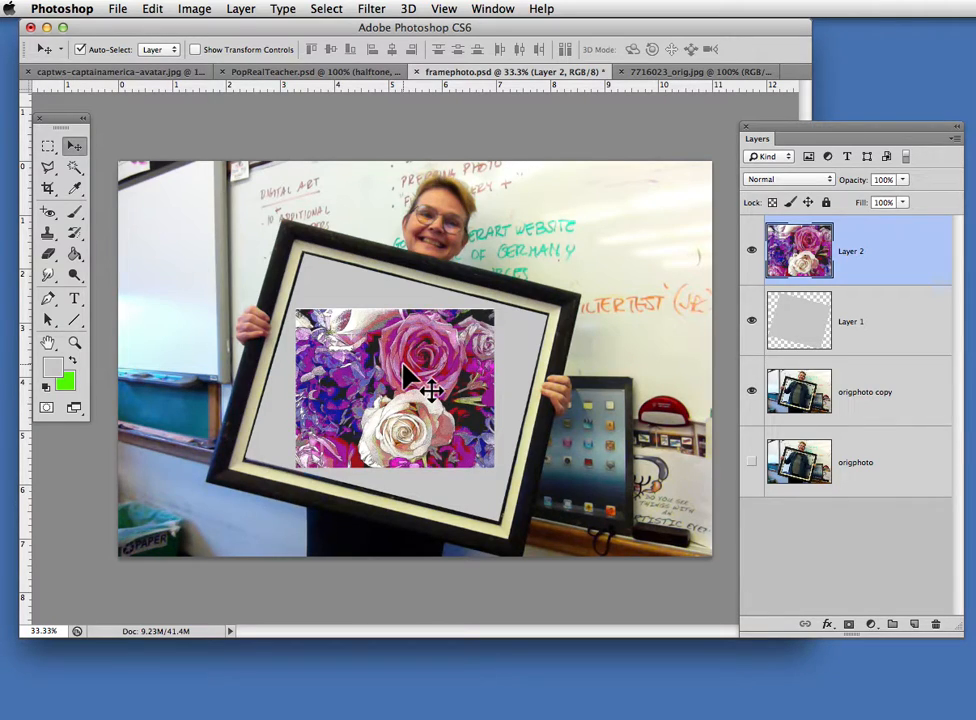
key("super+t")
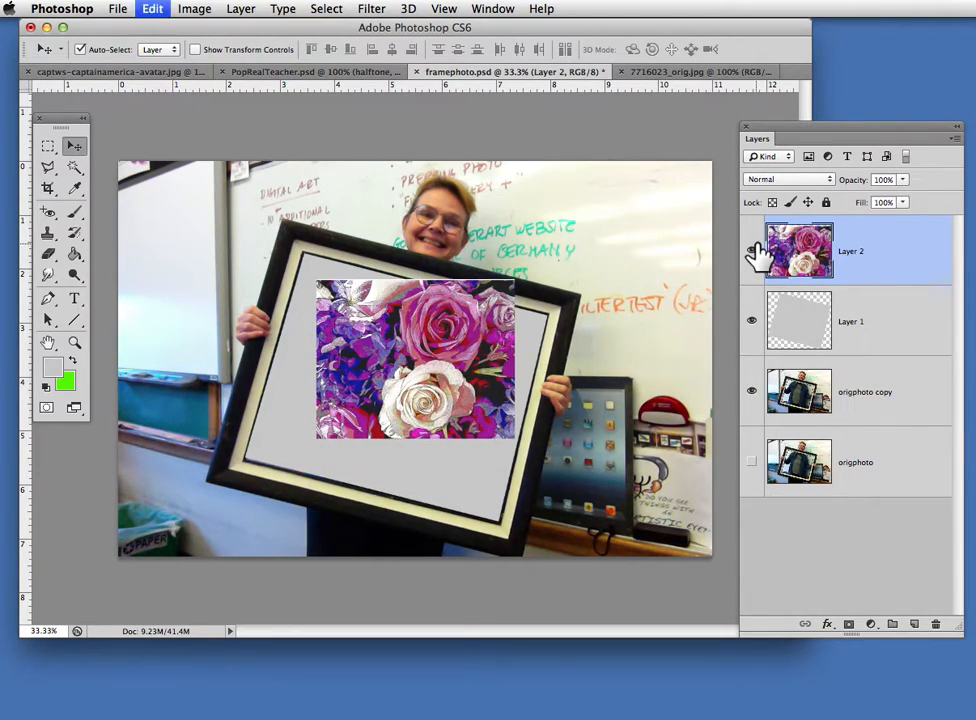
key("alt+super+z")
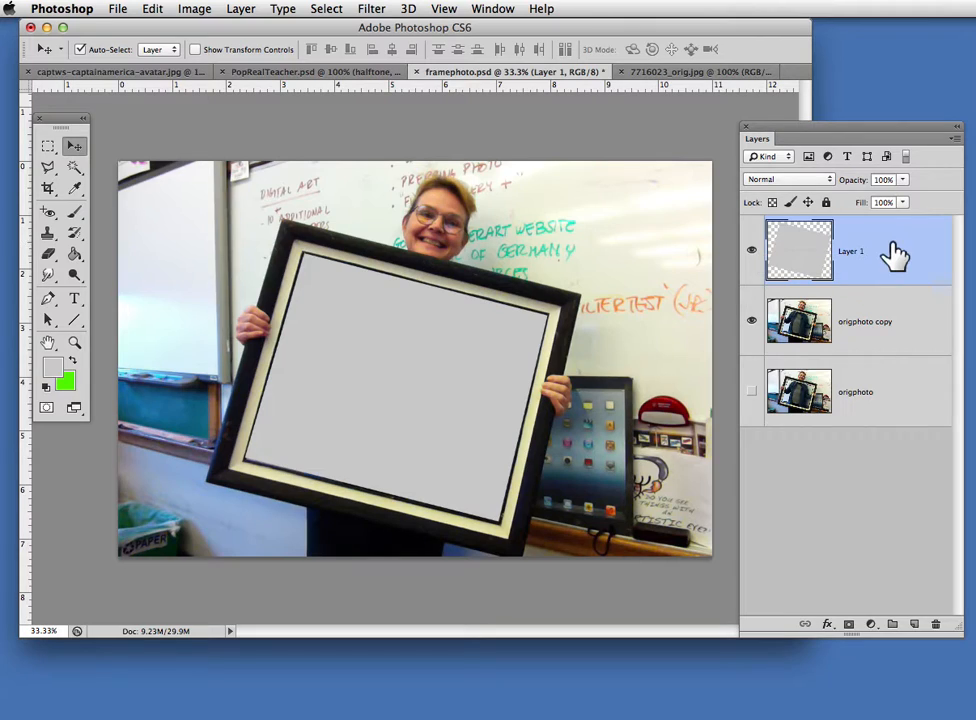
- Rearrange the windows so both images show, and transfer the floral picture from Floral.jpg onto framephoto.psd's grey panel with the Move tool
left_click(668, 72)
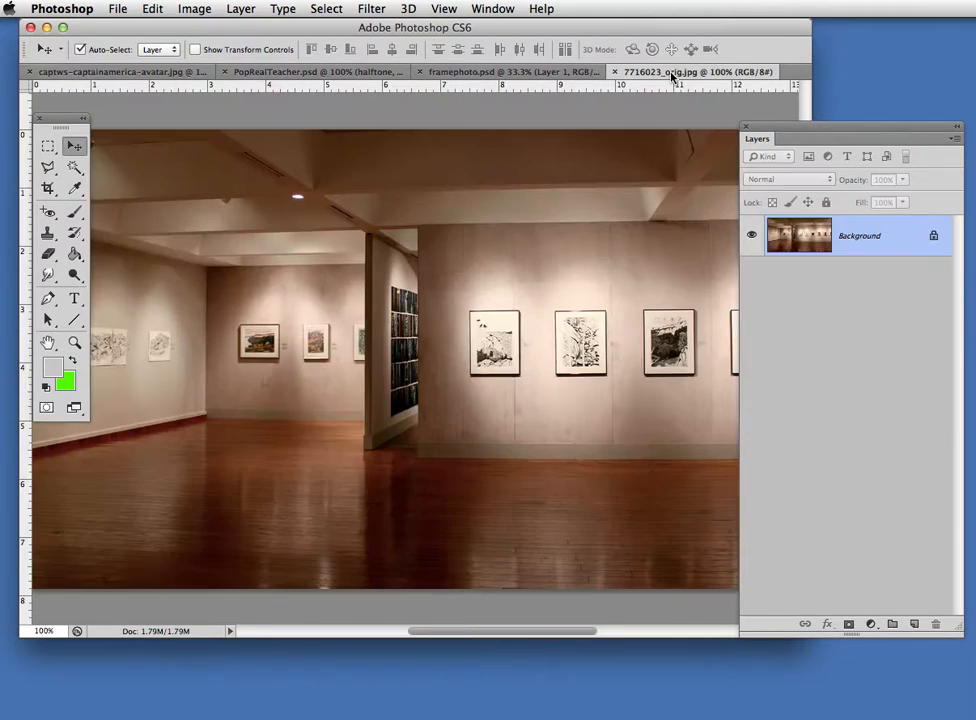
left_click(570, 72)
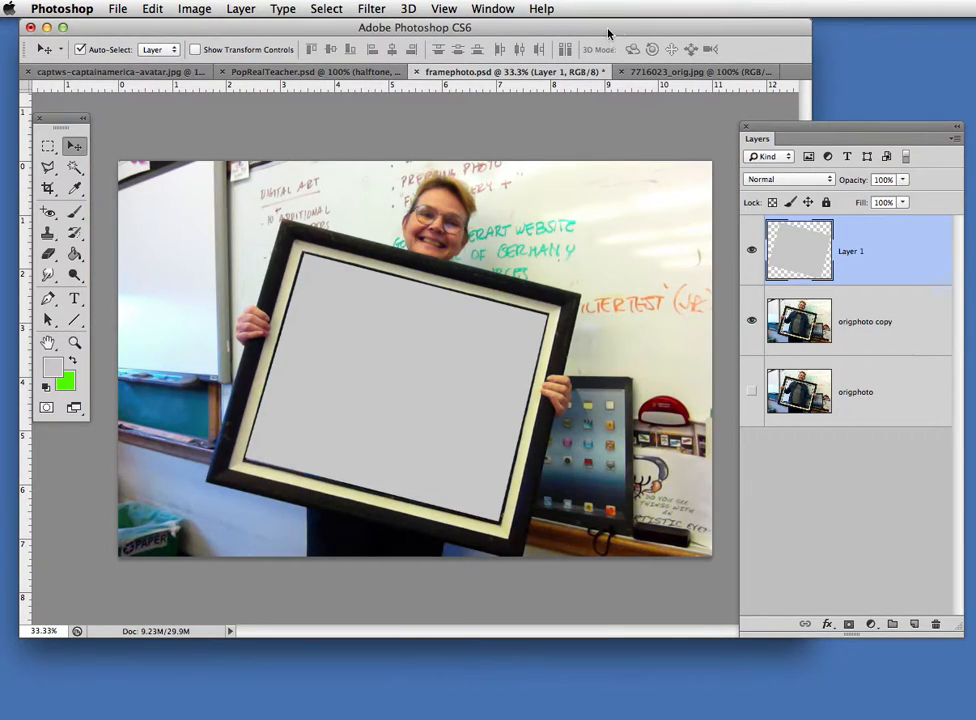
left_click_drag(714, 37, 670, 281)
left_click_drag(665, 100, 705, 166)
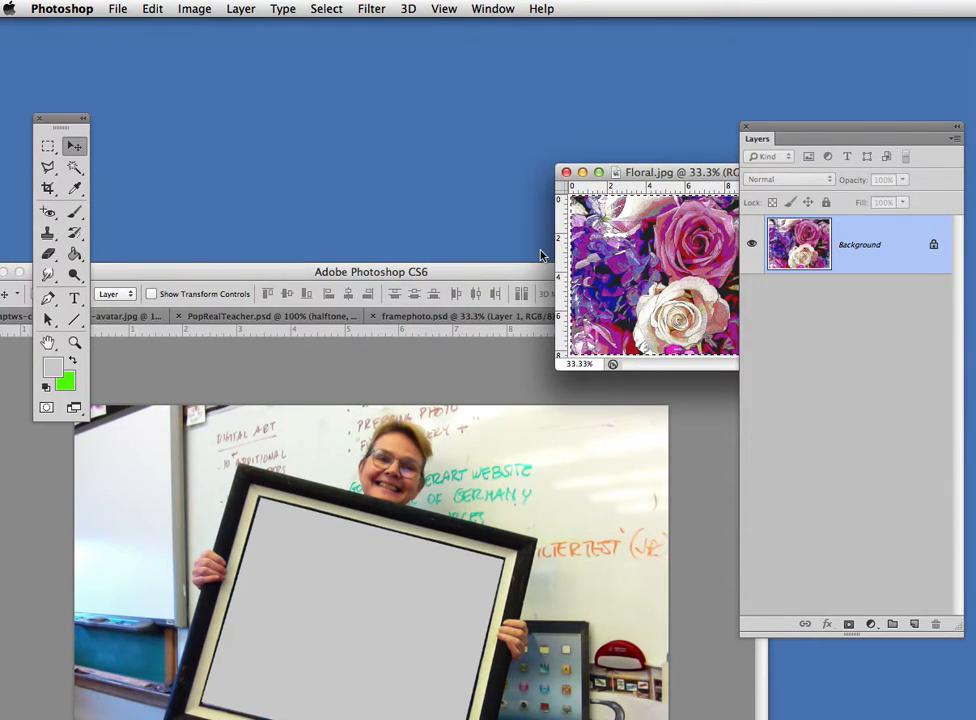
left_click_drag(664, 292, 349, 580)
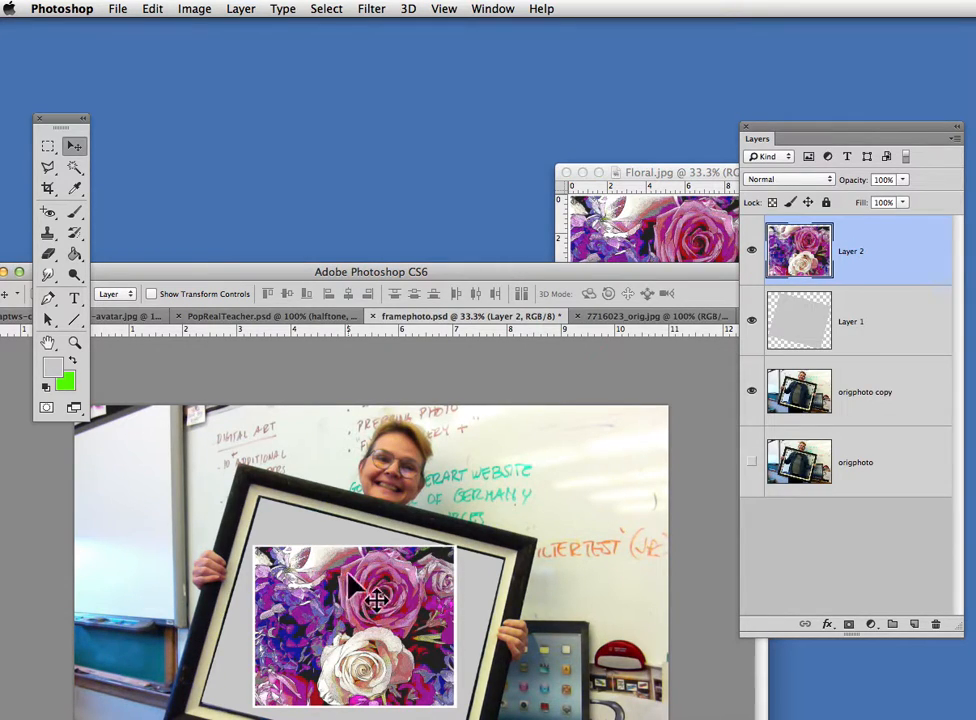
left_click_drag(452, 278, 513, 37)
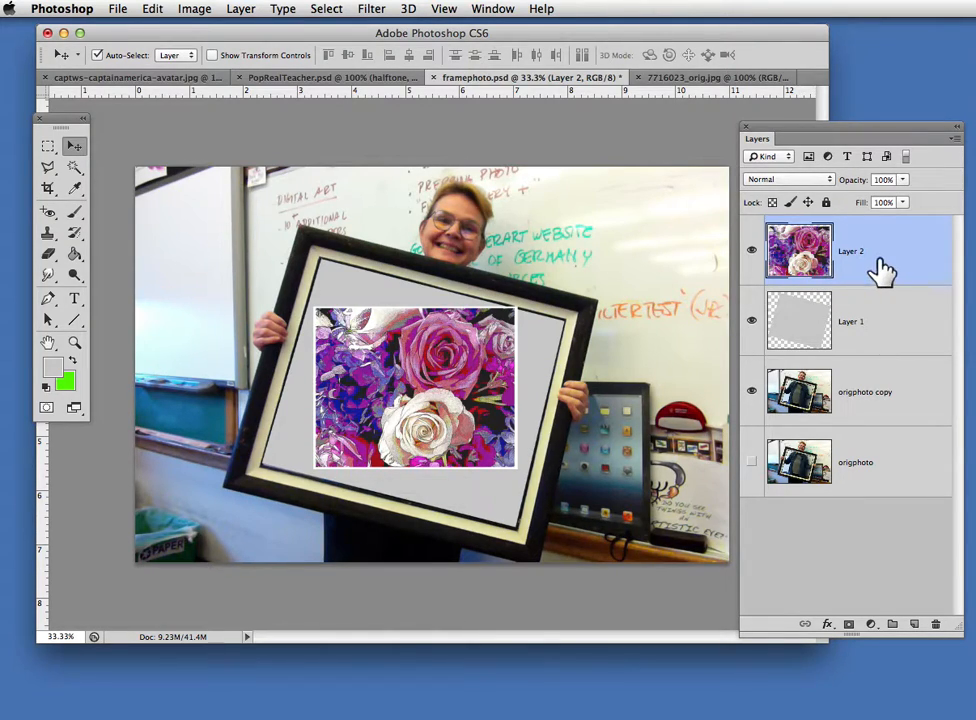
- Reposition the floral picture on the grey panel inside the frame with the Move tool
left_click(241, 9)
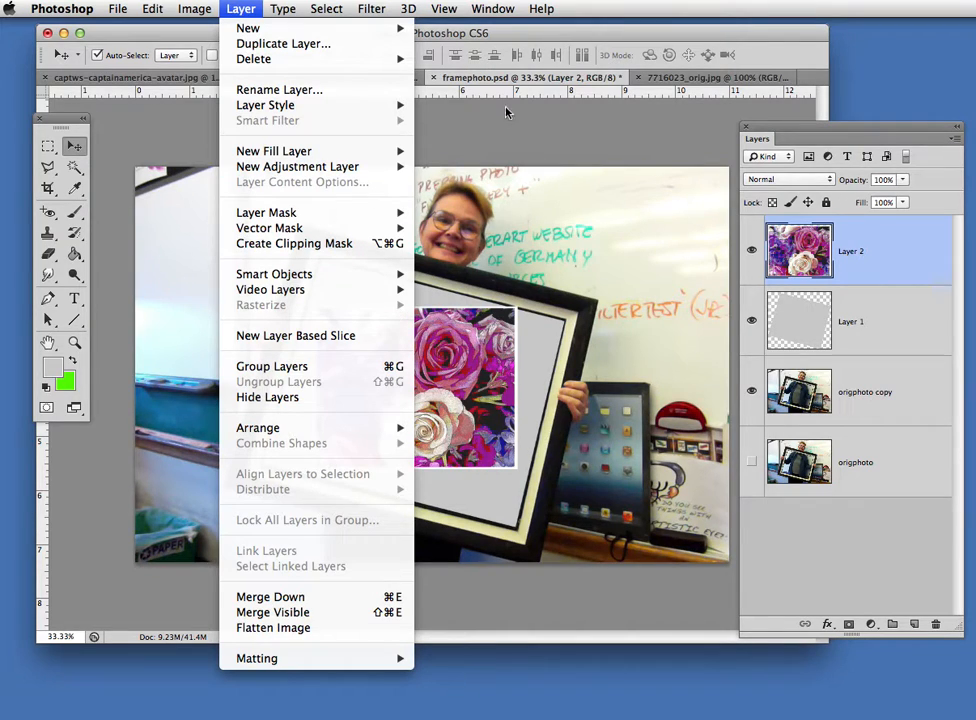
left_click(546, 41)
left_click_drag(432, 410, 411, 393)
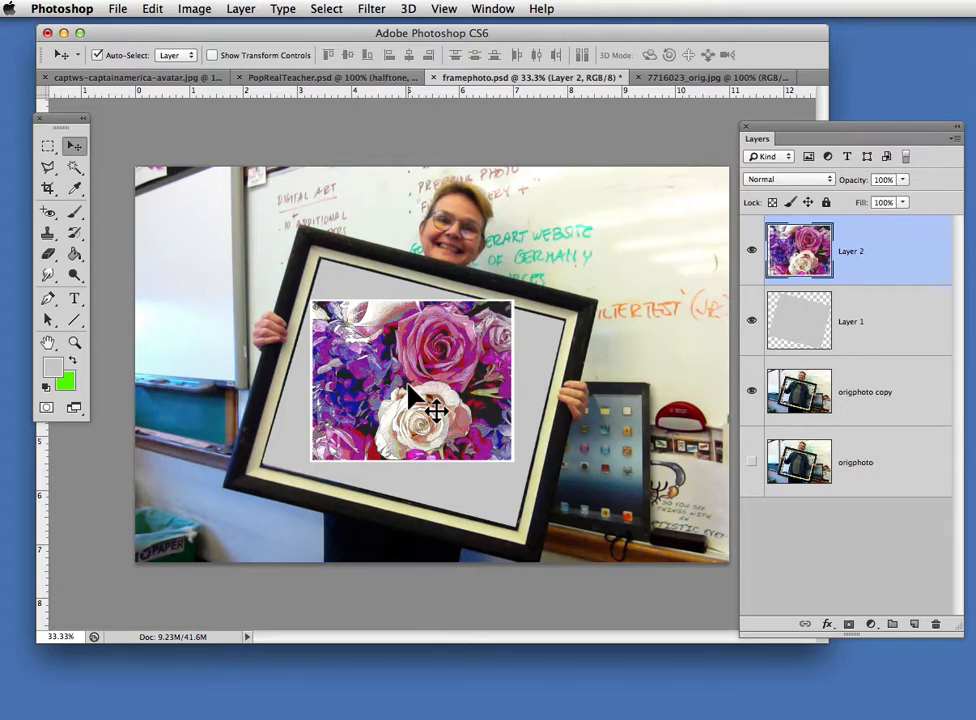
mouse_move(431, 388)
left_mouse_down()
mouse_move(424, 378)
mouse_move(446, 376)
left_mouse_up()
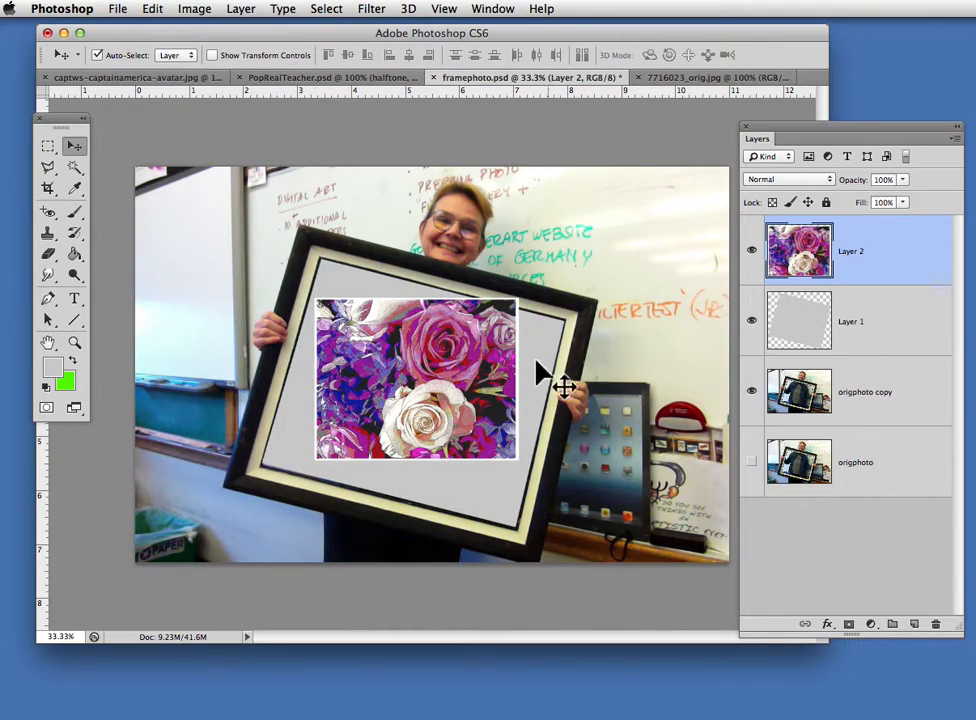
- Try to remove the white border along the floral picture's right edge with the Magic Wand at tolerance 10
left_click(74, 167)
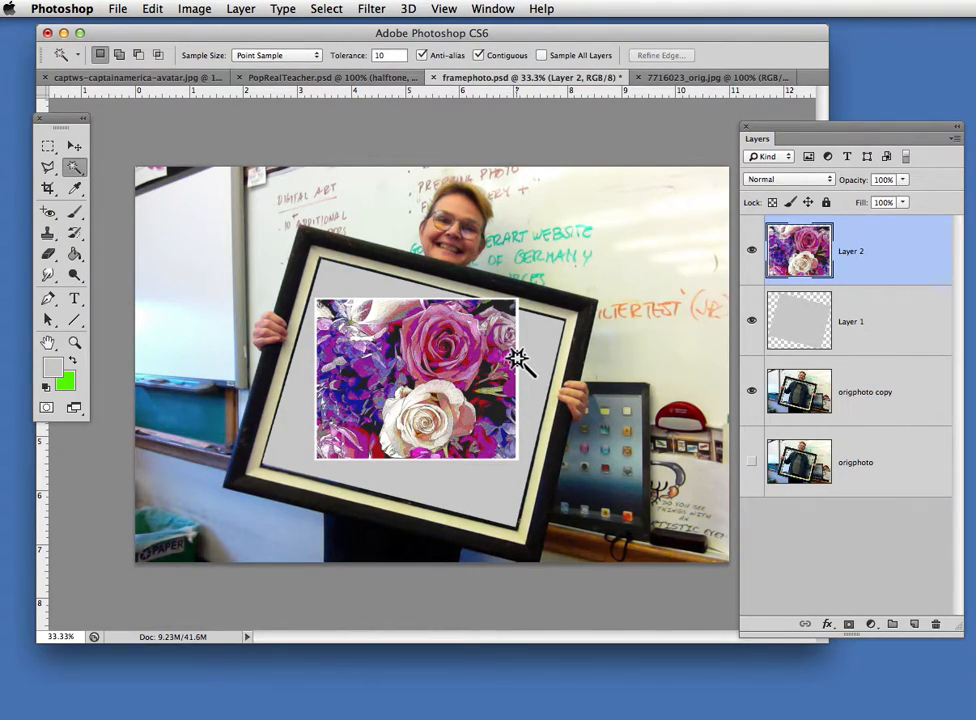
key("super+equal")
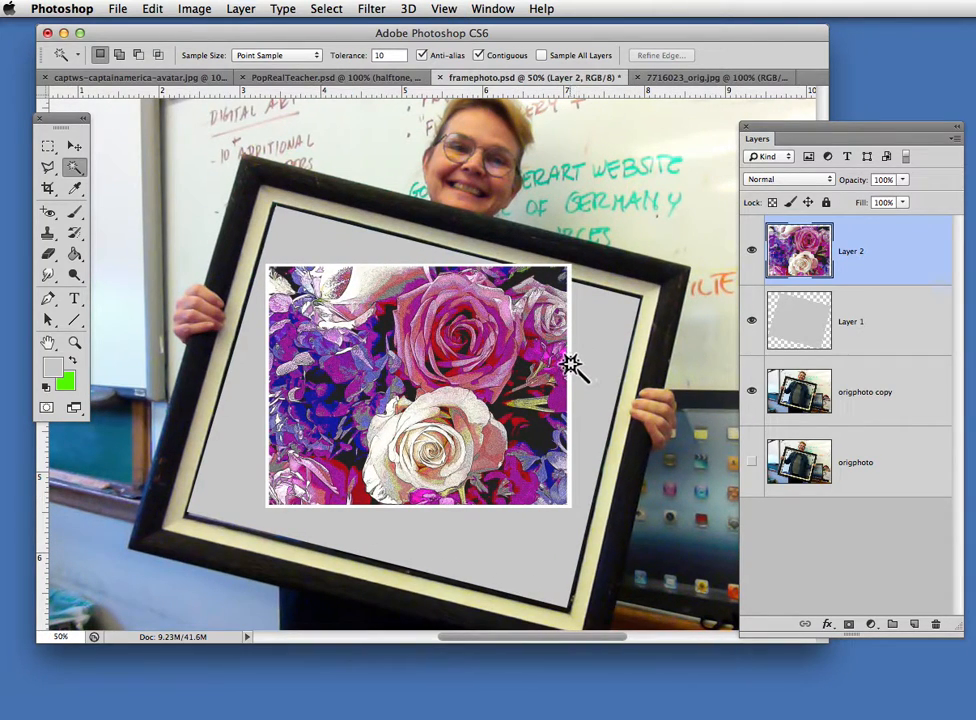
left_click(574, 372)
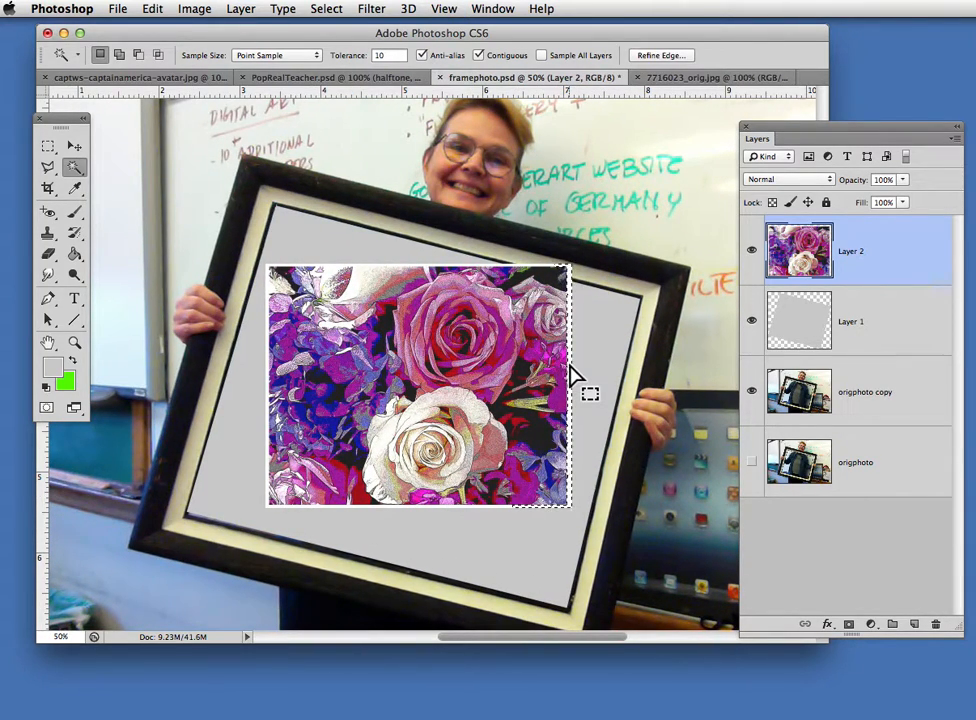
left_click(429, 266)
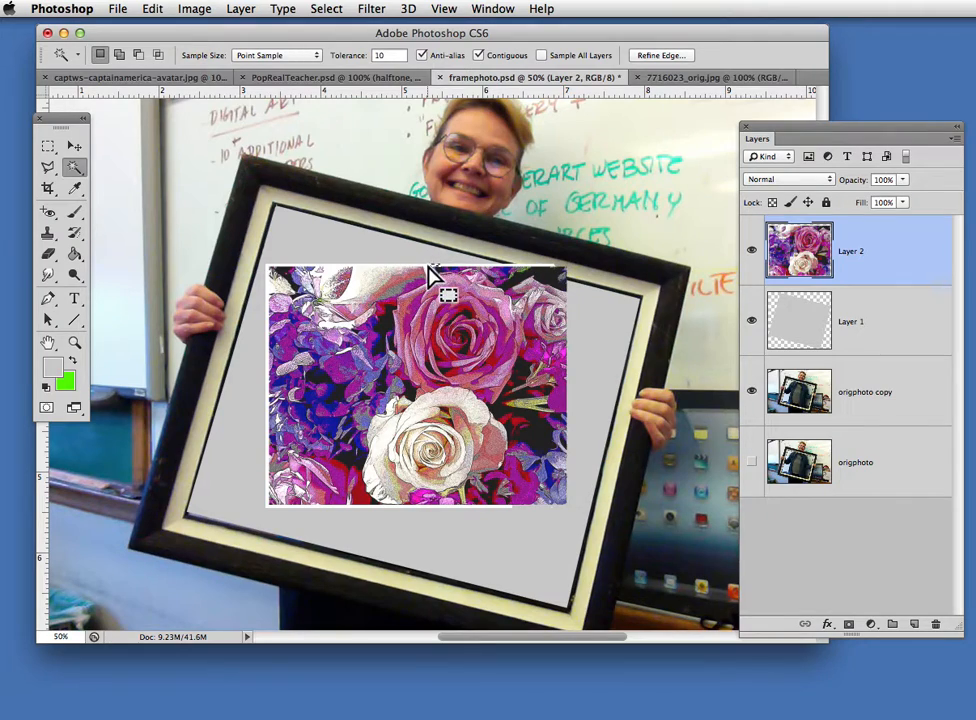
- Try extending the border selection to all similar white pixels on Layer 2, and deselect
left_click(328, 9)
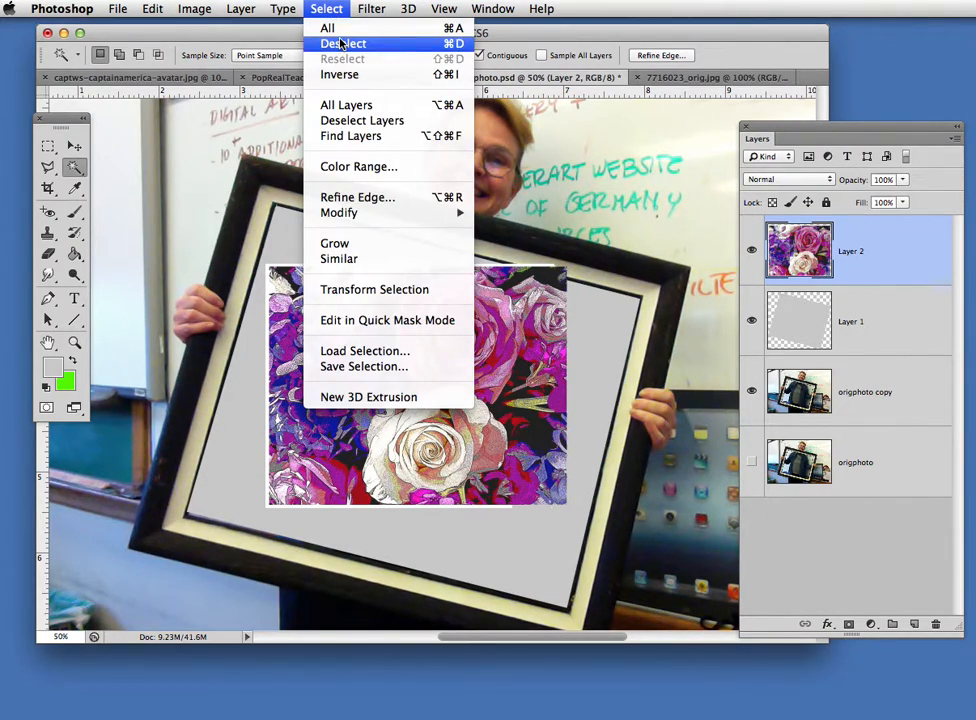
left_click(330, 258)
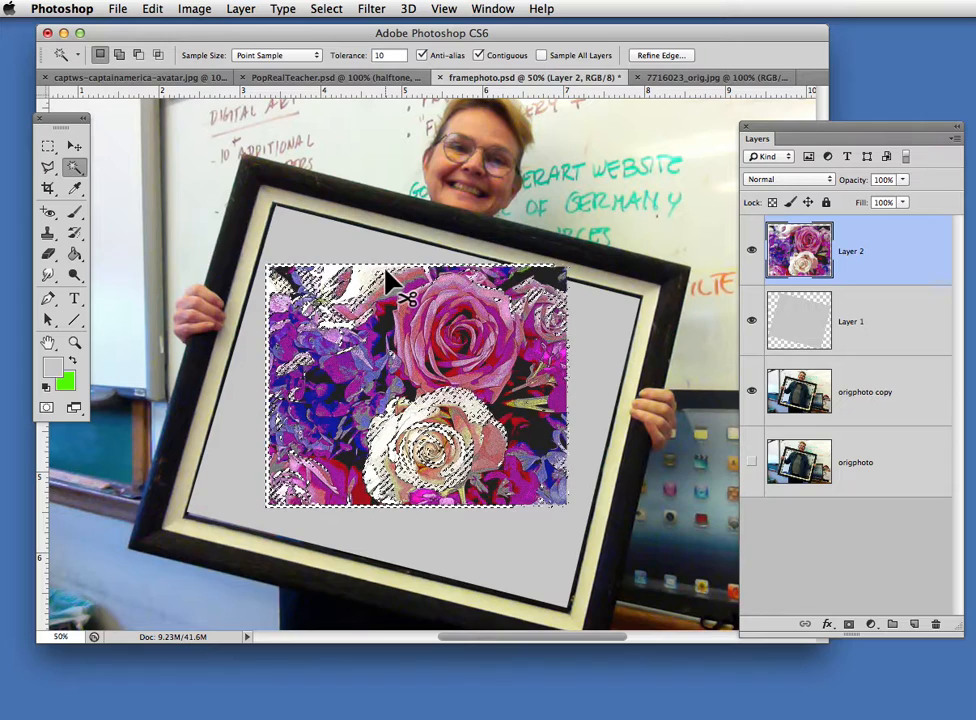
key("super+d")
scroll(390, 268, "left", 2)
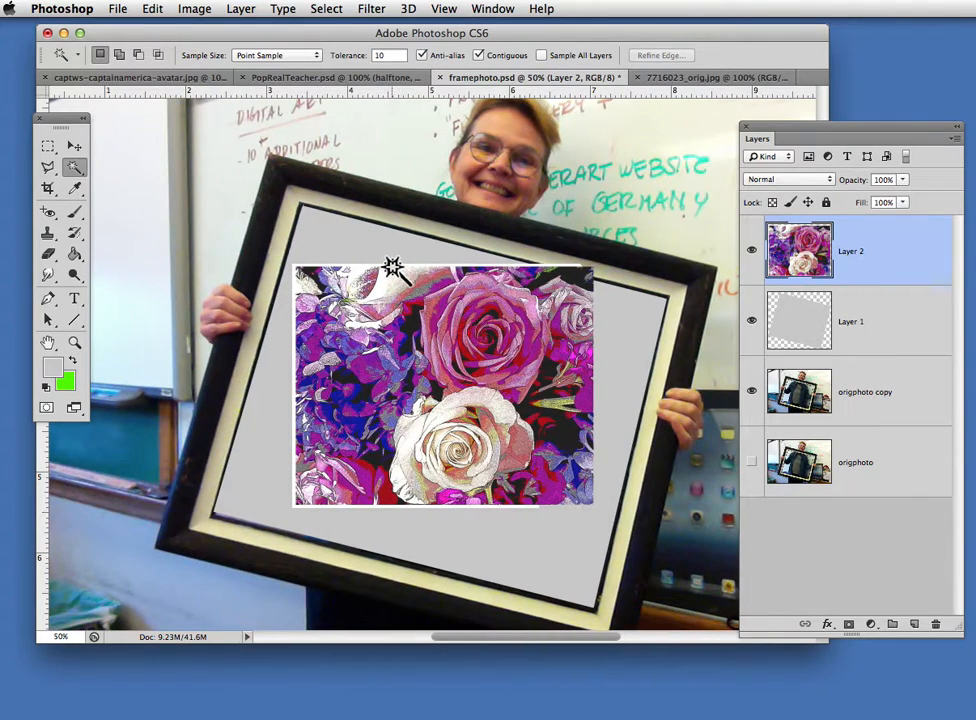
- Try selecting the remaining white border with the Magic Wand, erase part of it with the 13 px Eraser, and deselect
left_click(421, 510)
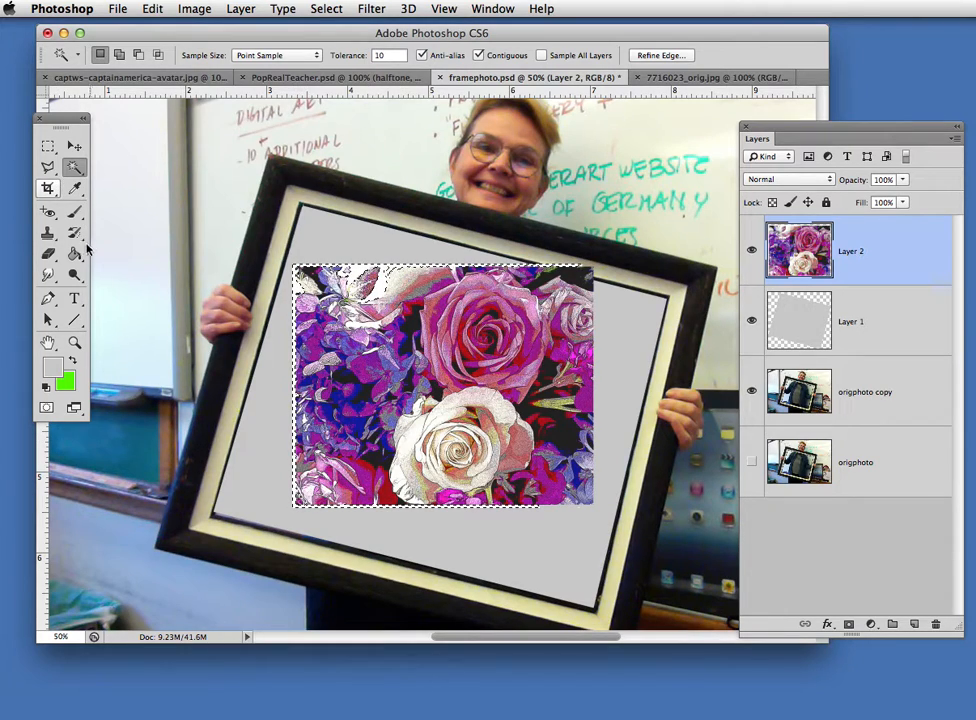
left_click(50, 256)
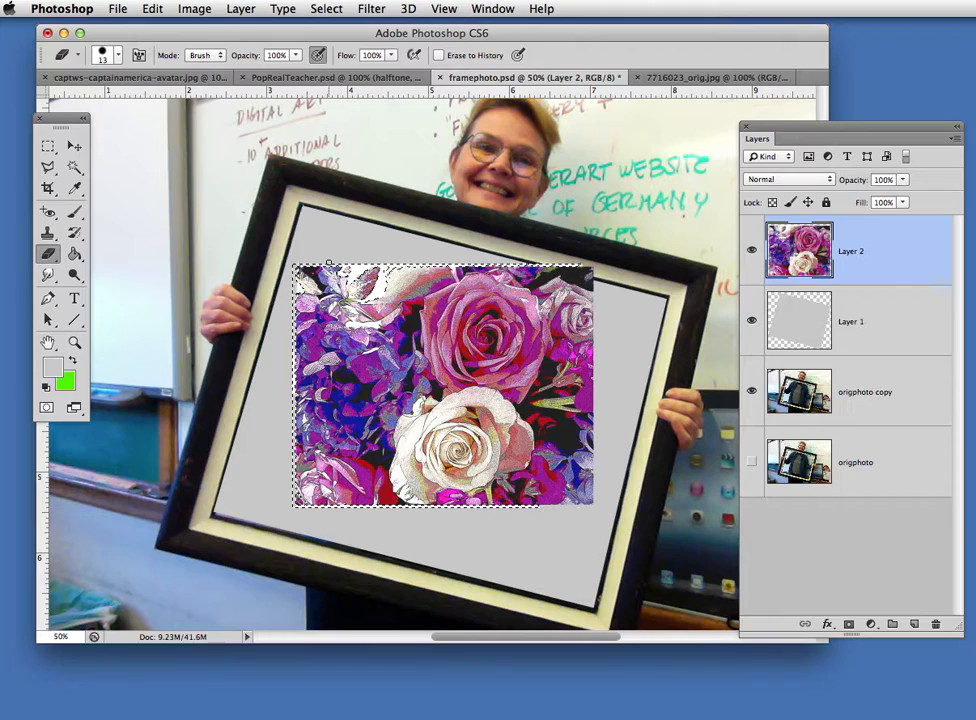
key("super+d")
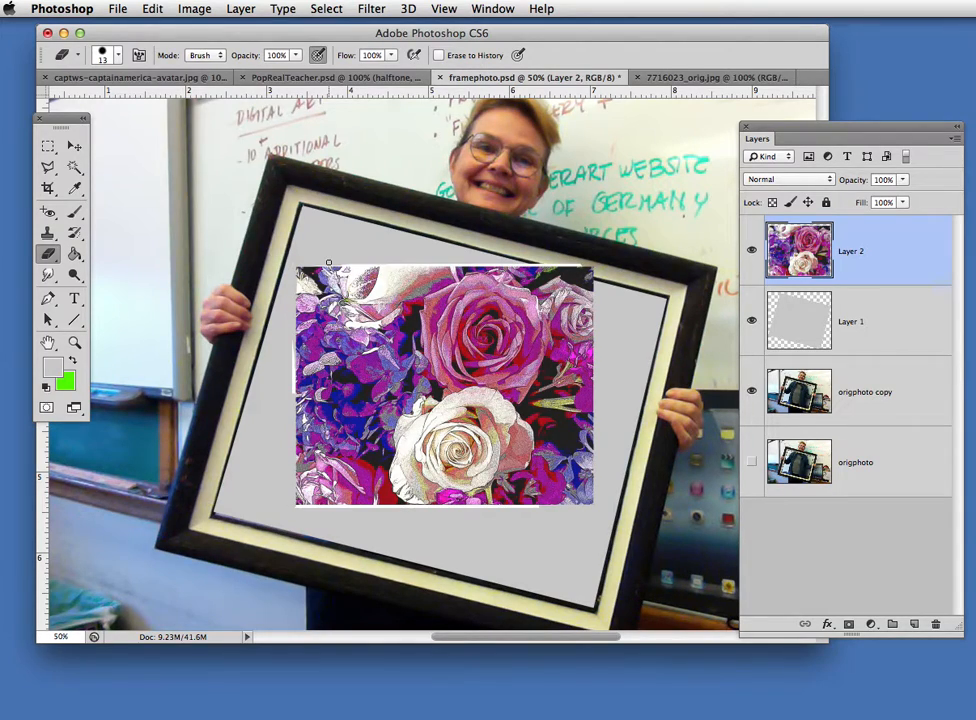
- Undo all the white border removal edits on the floral picture
key("super+alt+z")
key("super+alt+z")
key("super+alt+z")
key("super+alt+z")
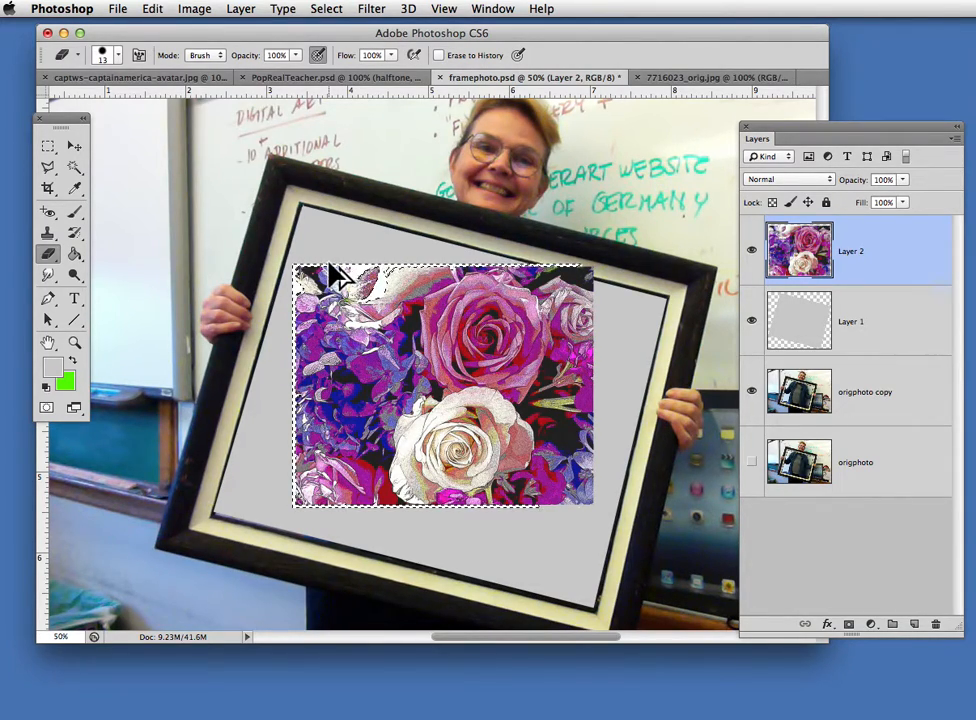
key("super+alt+z")
key("super+alt+z")
key("super+alt+z")
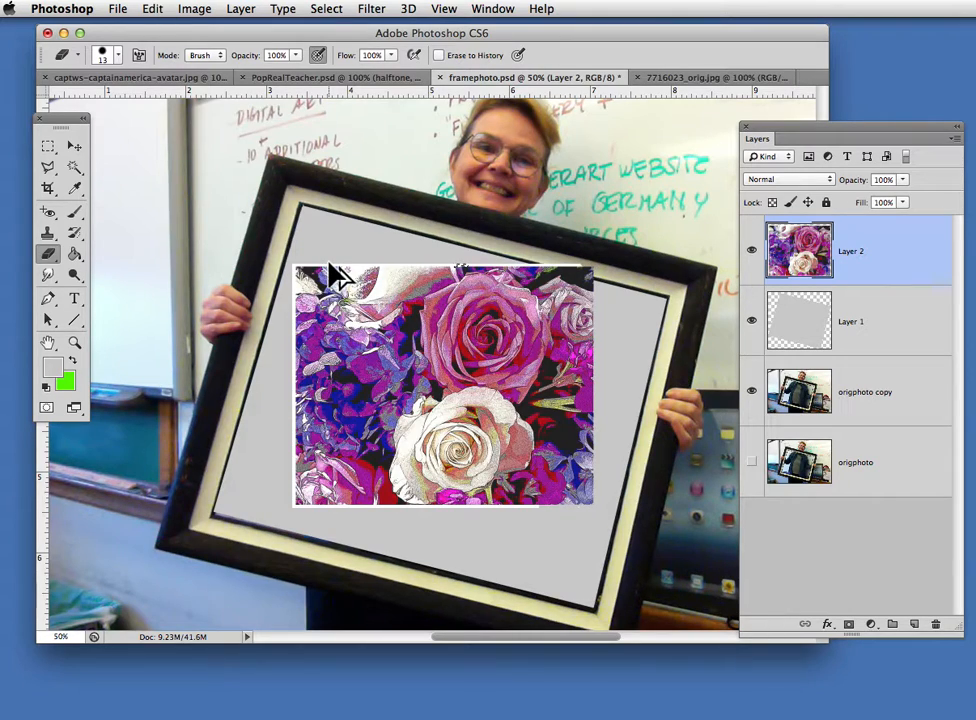
key("super+alt+z")
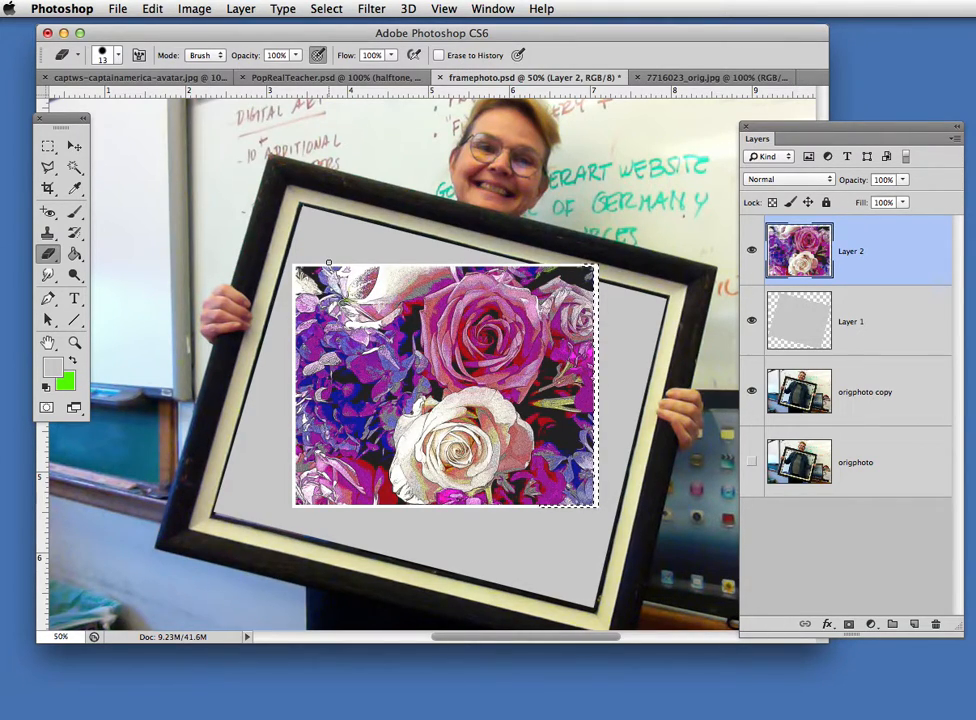
key("super+alt+z")
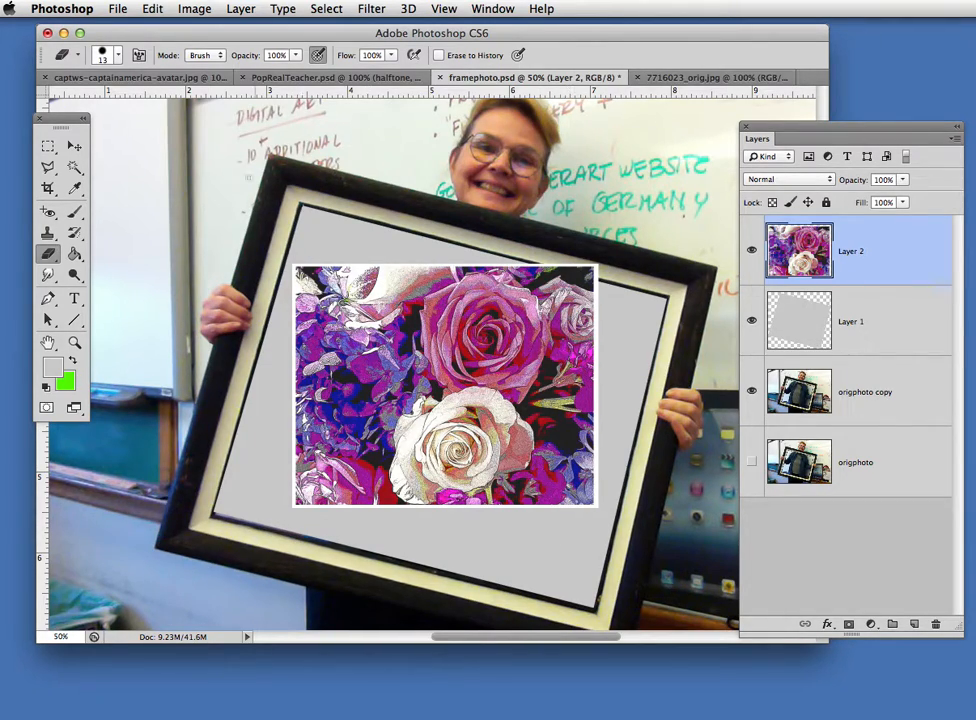
- Rotate the floral picture about 14.18°, scale it to about 108.89%, and center it on the grey panel using transform controls
left_click(72, 148)
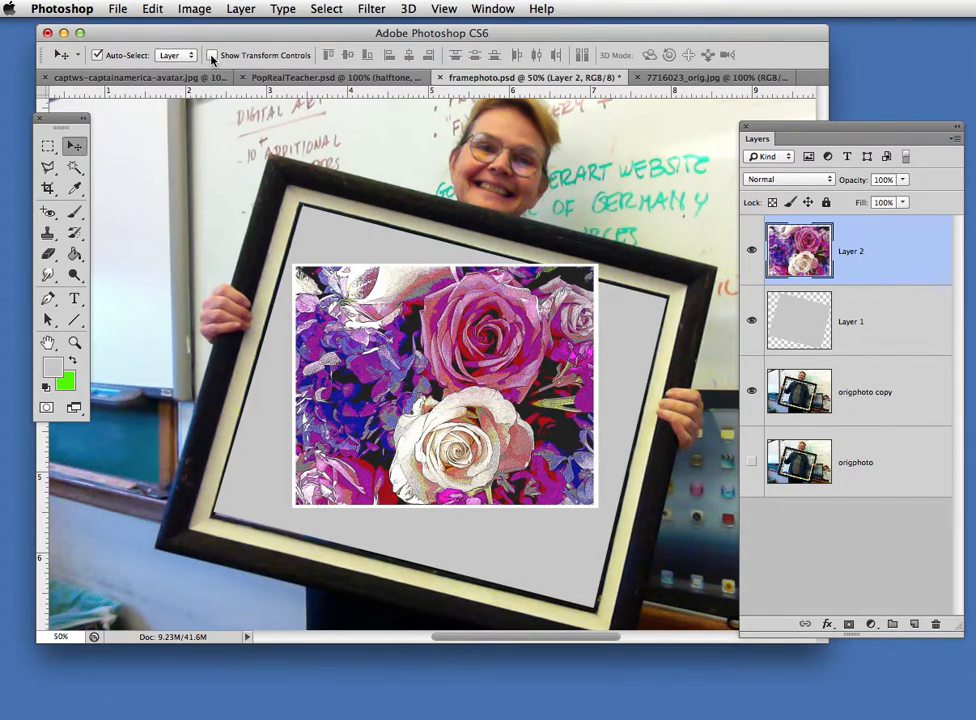
left_click(211, 56)
left_click_drag(609, 520, 575, 562)
left_click_drag(494, 357, 496, 375)
left_click_drag(620, 318, 653, 307)
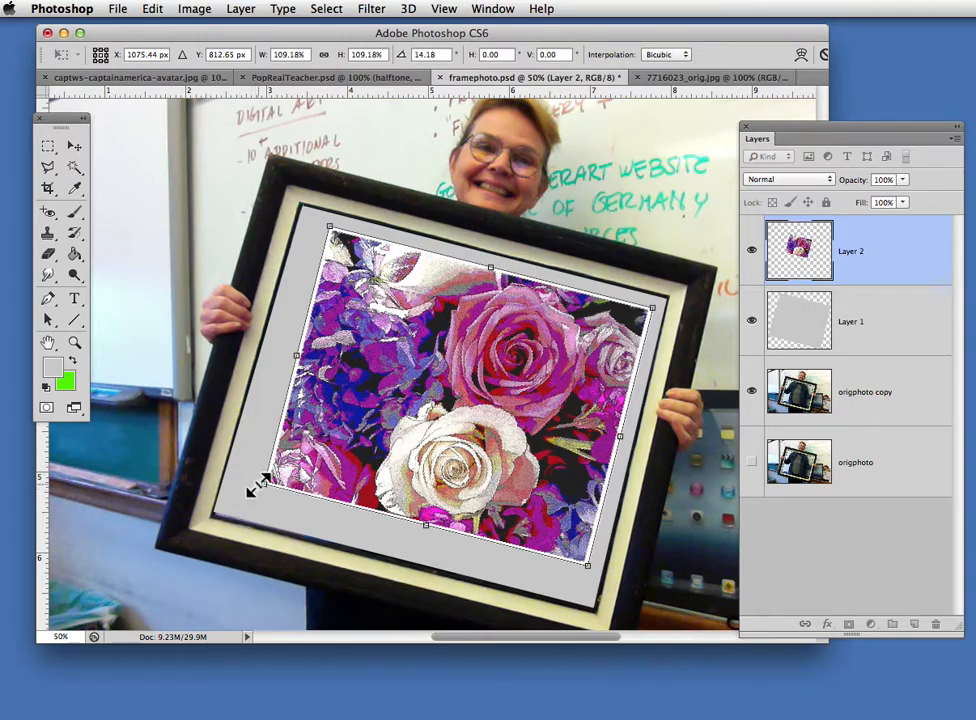
mouse_move(255, 484)
left_mouse_down()
mouse_move(231, 497)
mouse_move(263, 483)
left_mouse_up()
left_click_drag(535, 405, 518, 405)
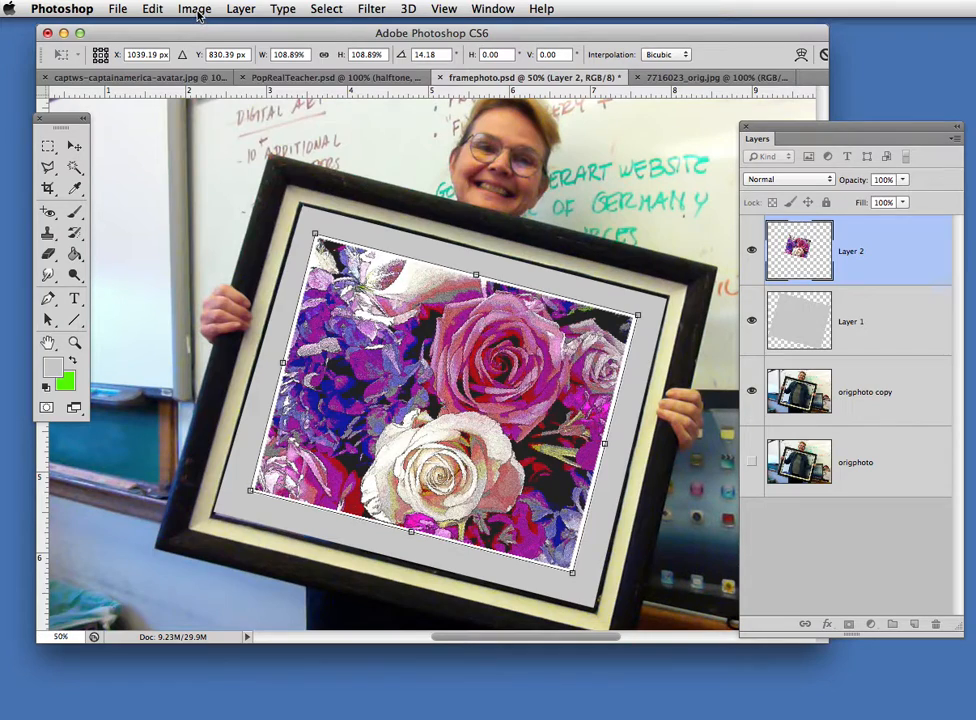
- Skew the floral picture's two upper corners slightly inward to match the frame's perspective, and apply the transformation
left_click(155, 9)
mouse_move(203, 366)
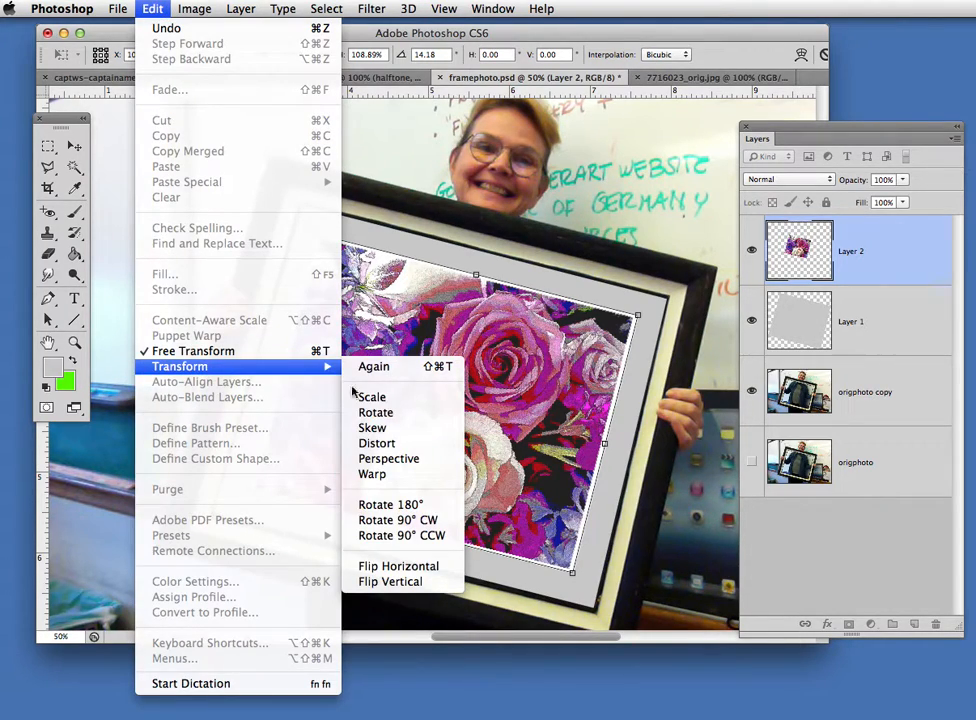
left_click(395, 429)
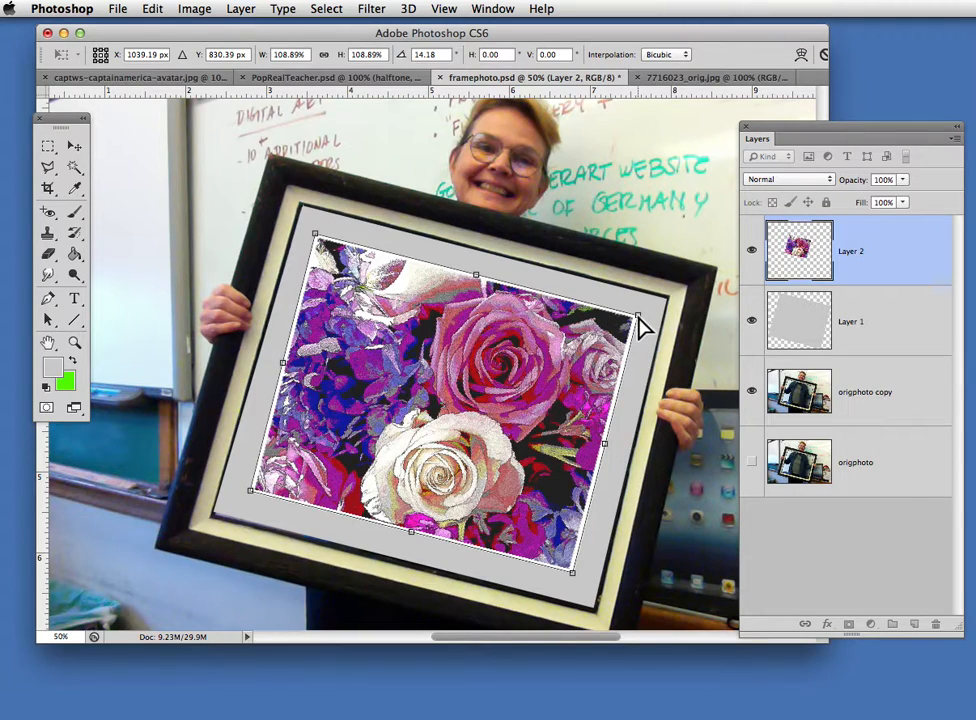
left_click_drag(637, 319, 635, 321)
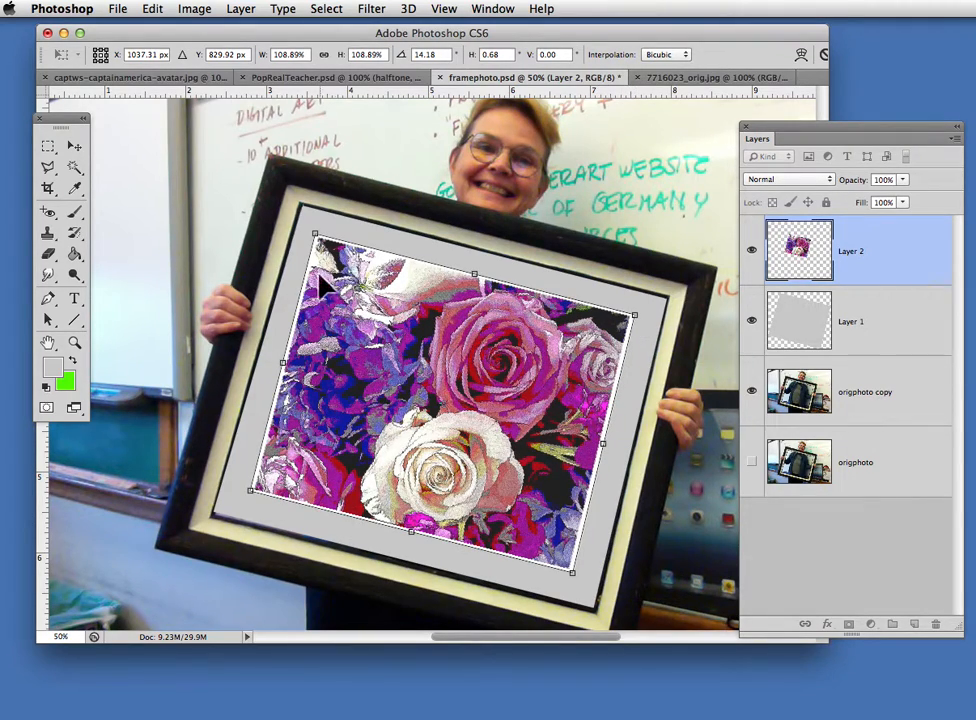
left_click_drag(316, 240, 323, 247)
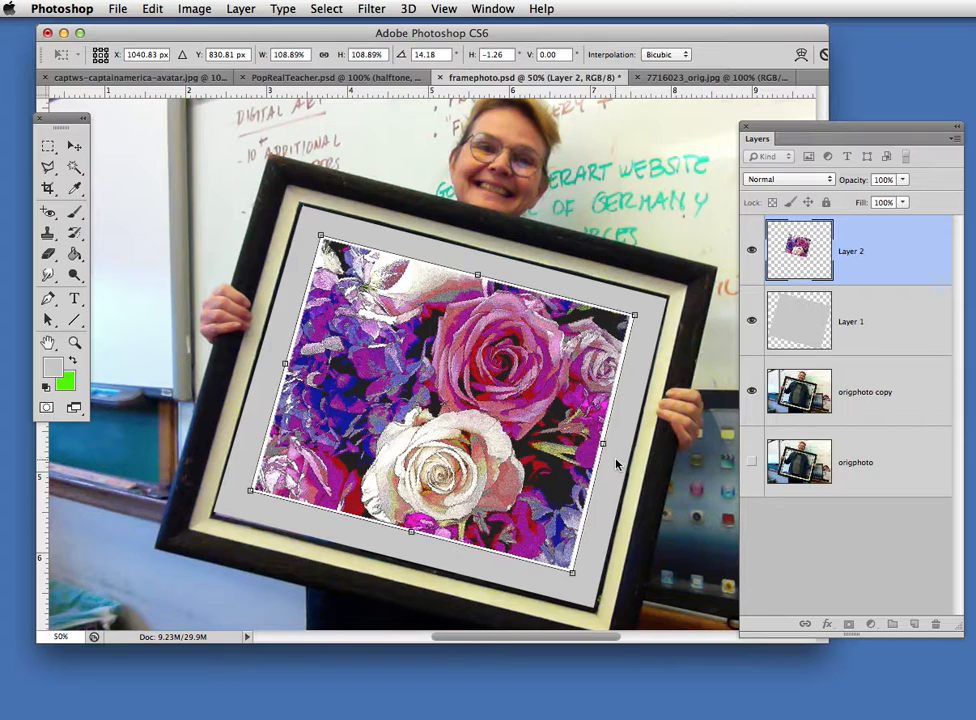
left_click(74, 146)
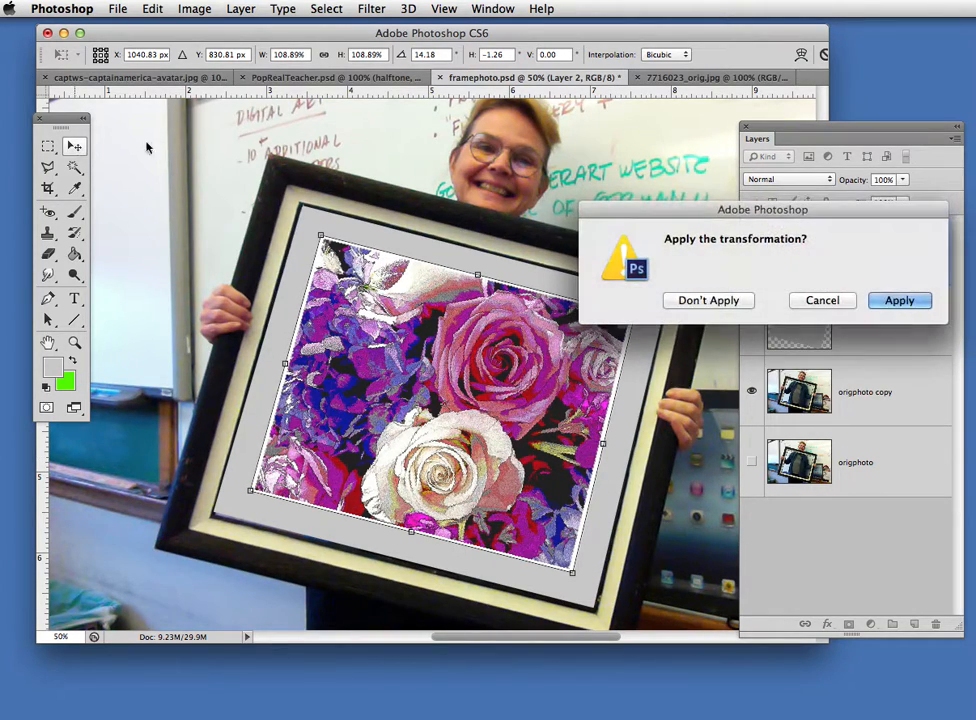
left_click(910, 302)
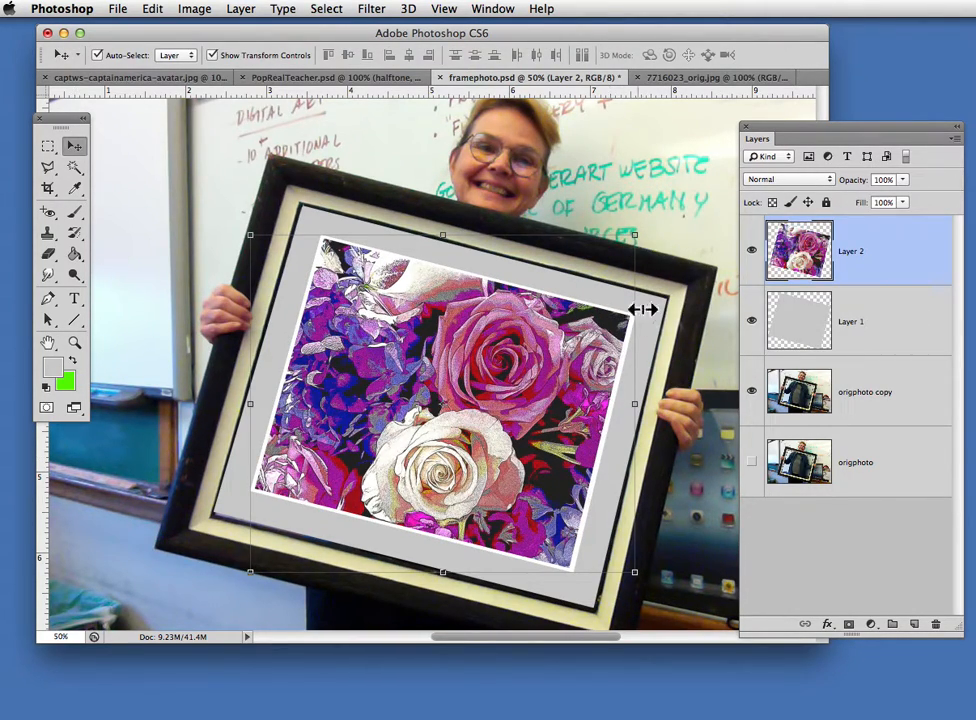
- Skew the grey panel on Layer 1 horizontally by about 0.63°, narrow it to about 99.11%, and apply the transformation
left_click(657, 323)
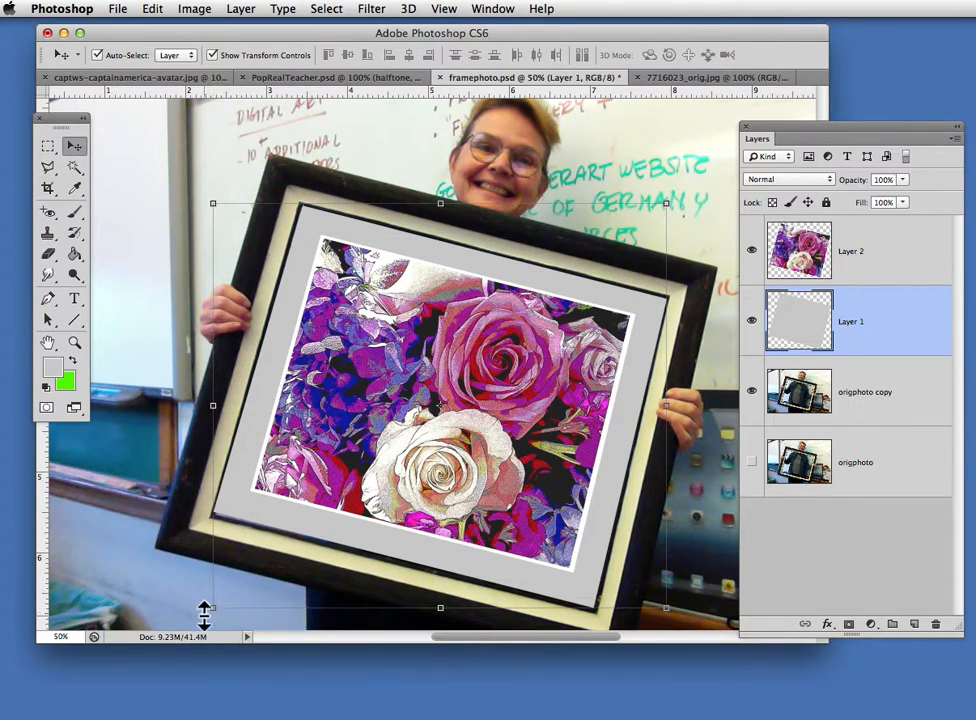
left_click(155, 10)
mouse_move(200, 366)
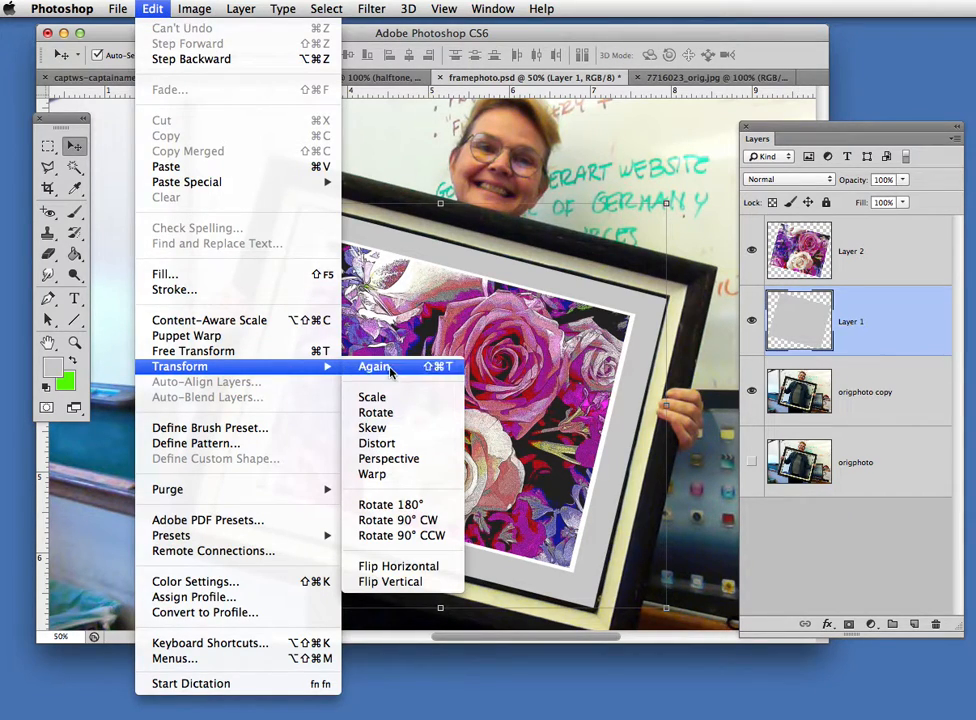
left_click(372, 428)
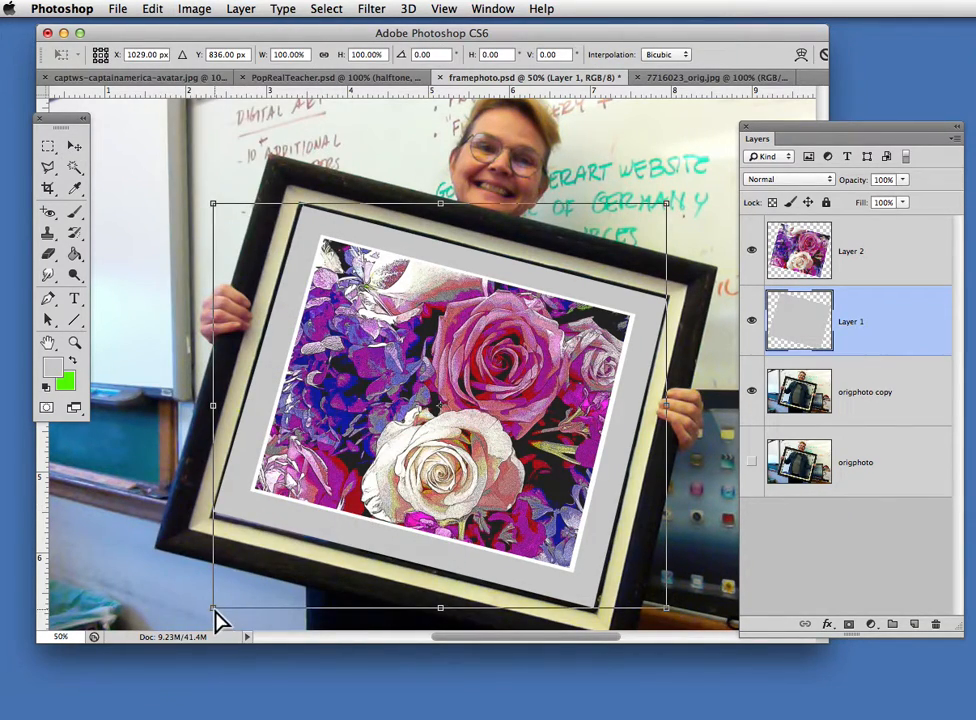
left_click_drag(215, 607, 218, 611)
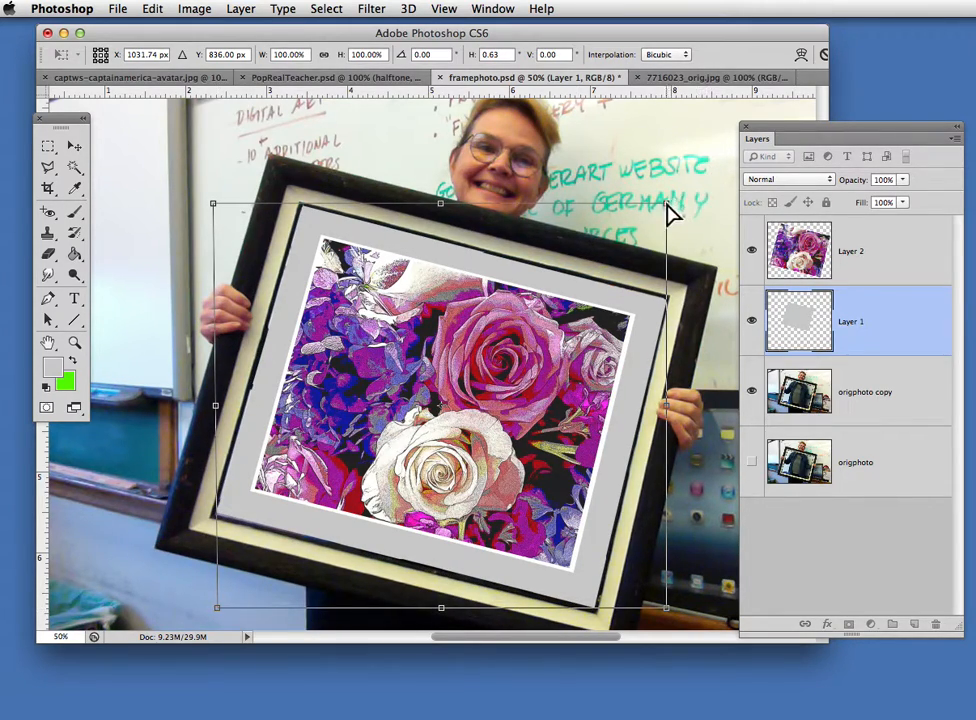
left_click_drag(668, 210, 665, 207)
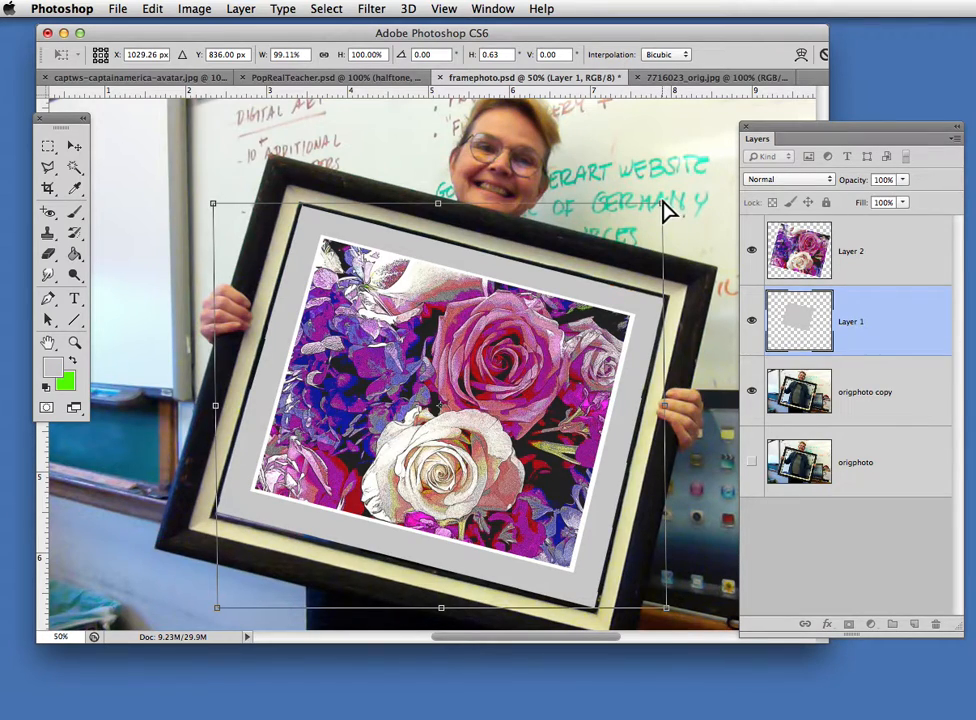
left_click(78, 147)
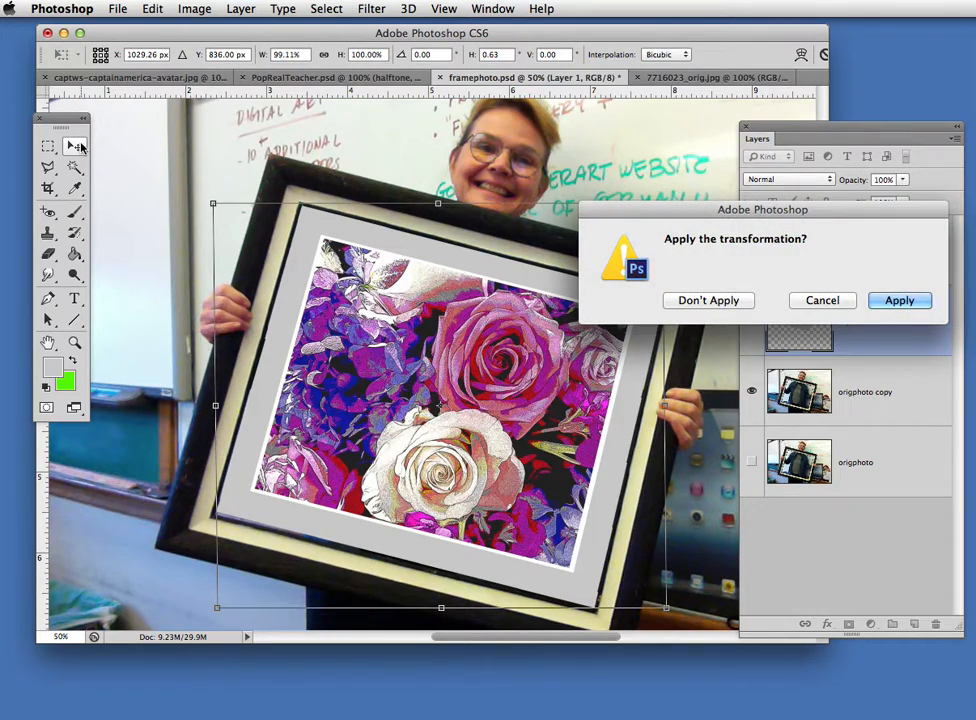
left_click(895, 300)
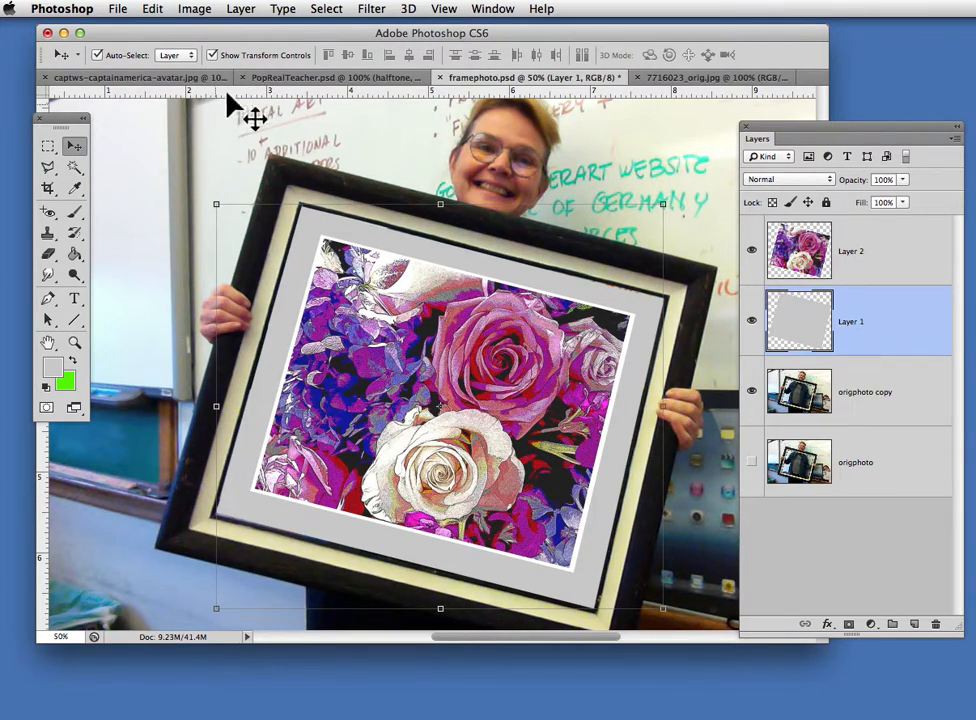
left_click(212, 55)
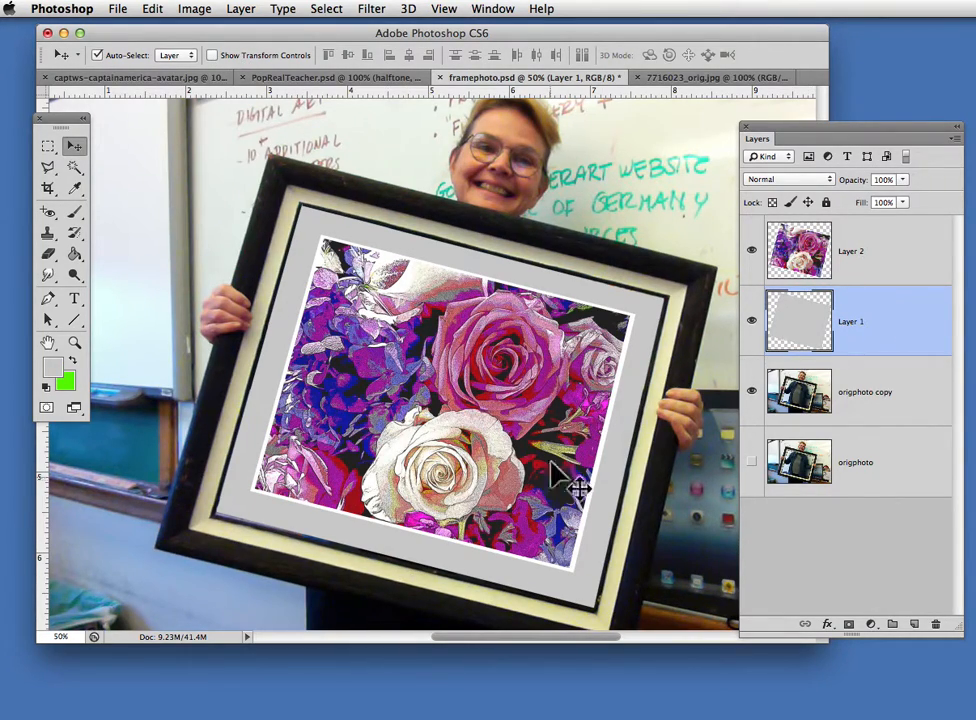
- Stretch the grey panel's lower edge slightly downward toward the frame, and save framephoto.psd
left_click(213, 56)
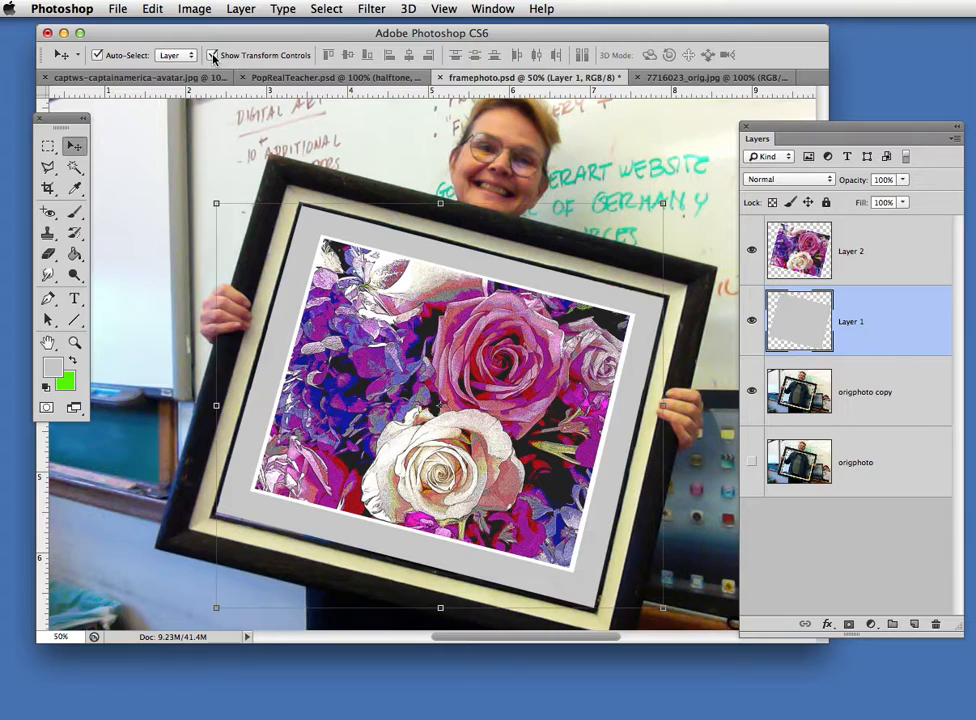
left_click(442, 606)
left_click_drag(442, 606, 442, 608)
key("Return")
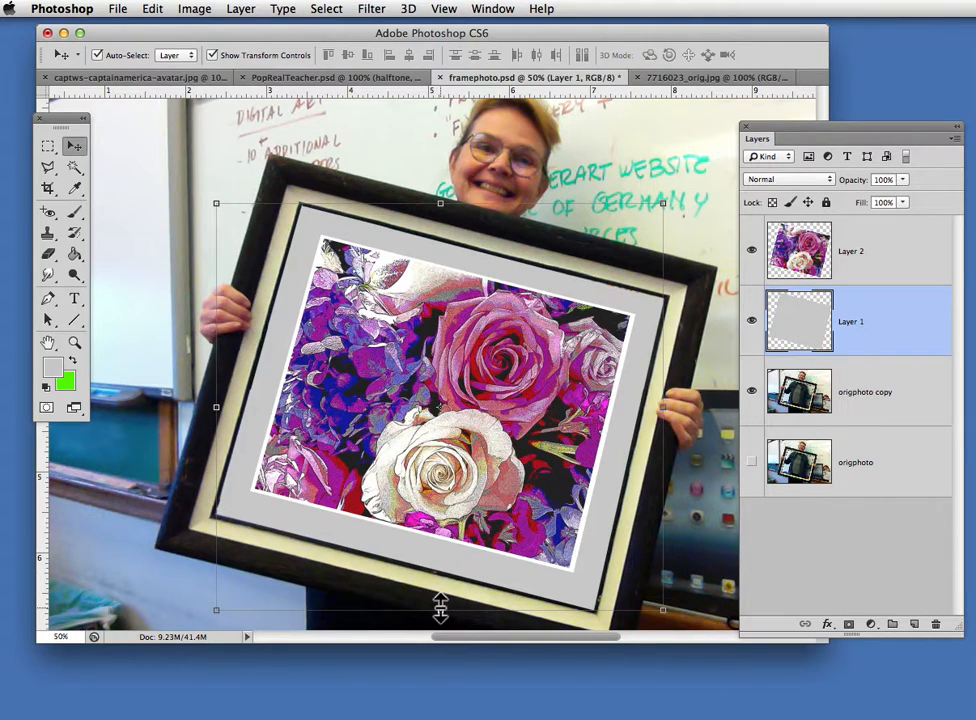
key("super+s")
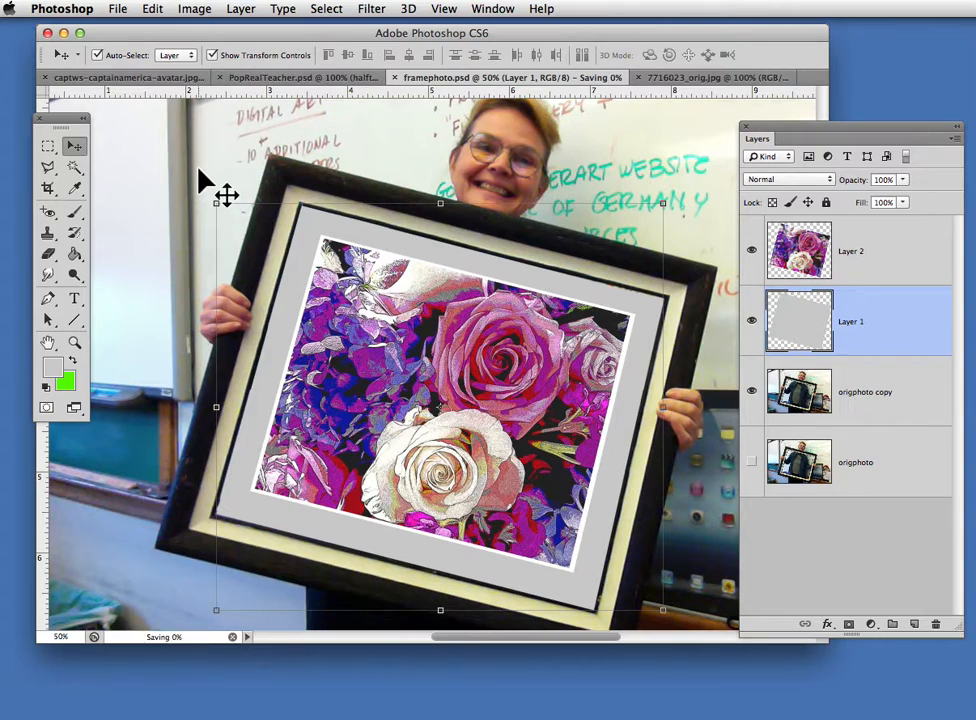
left_click(213, 55)
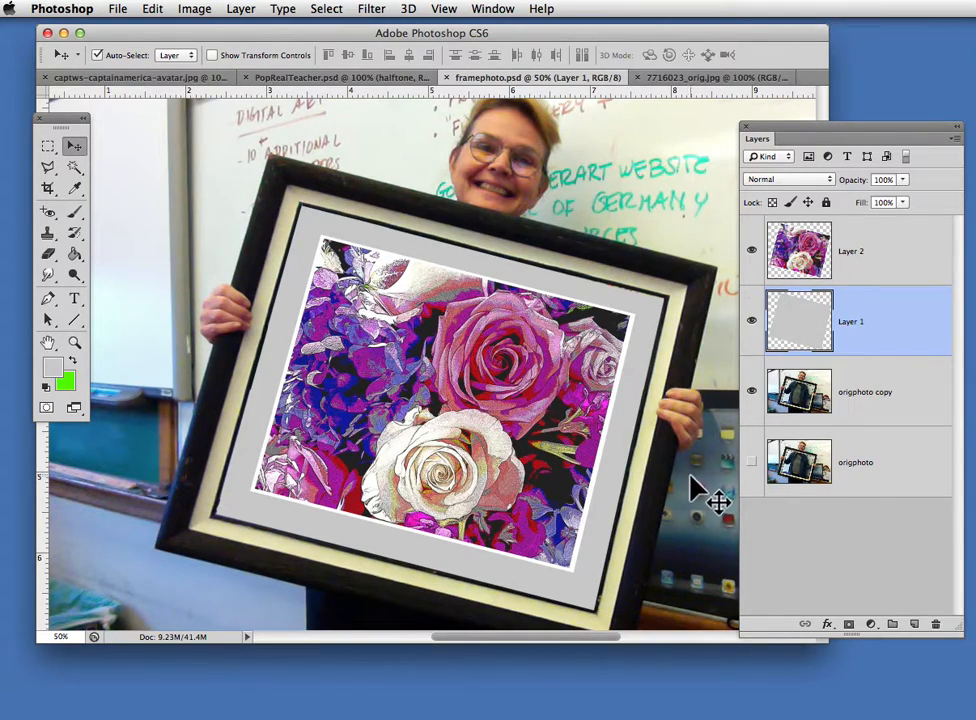
- Merge the floral picture on Layer 2 down into Layer 1, and merge the result down into the origphoto copy layer
left_click(866, 247)
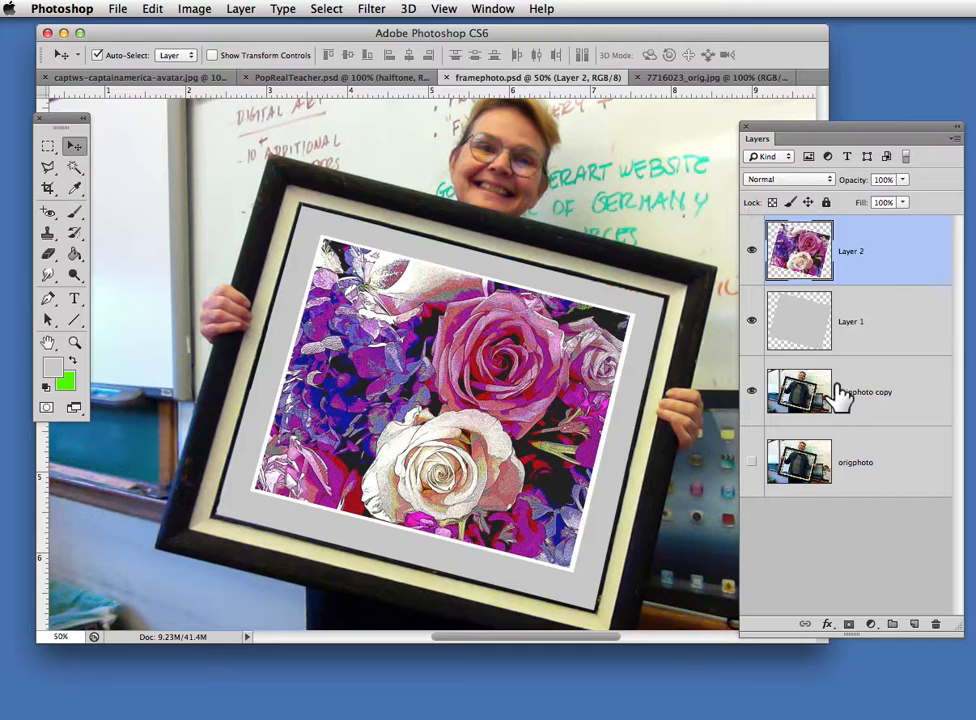
left_click(242, 10)
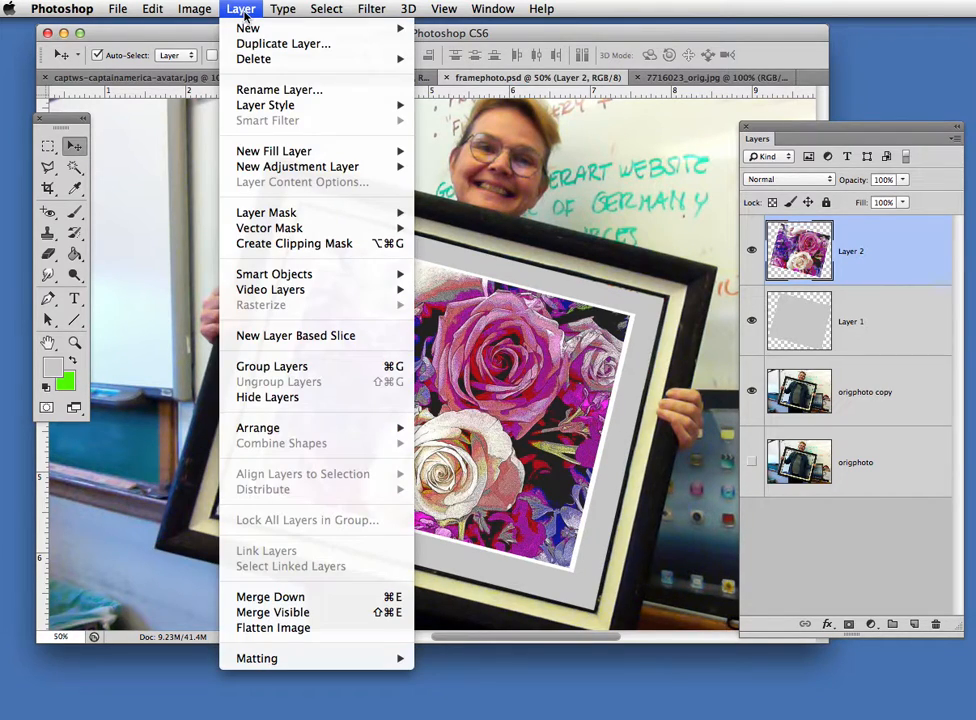
left_click(333, 600)
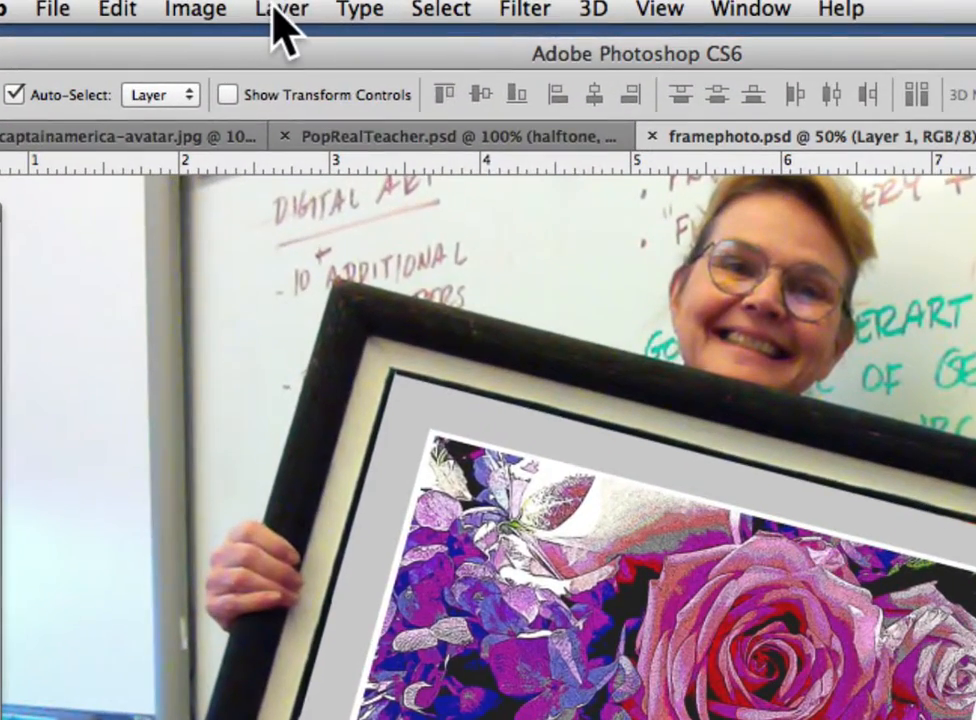
left_click(239, 11)
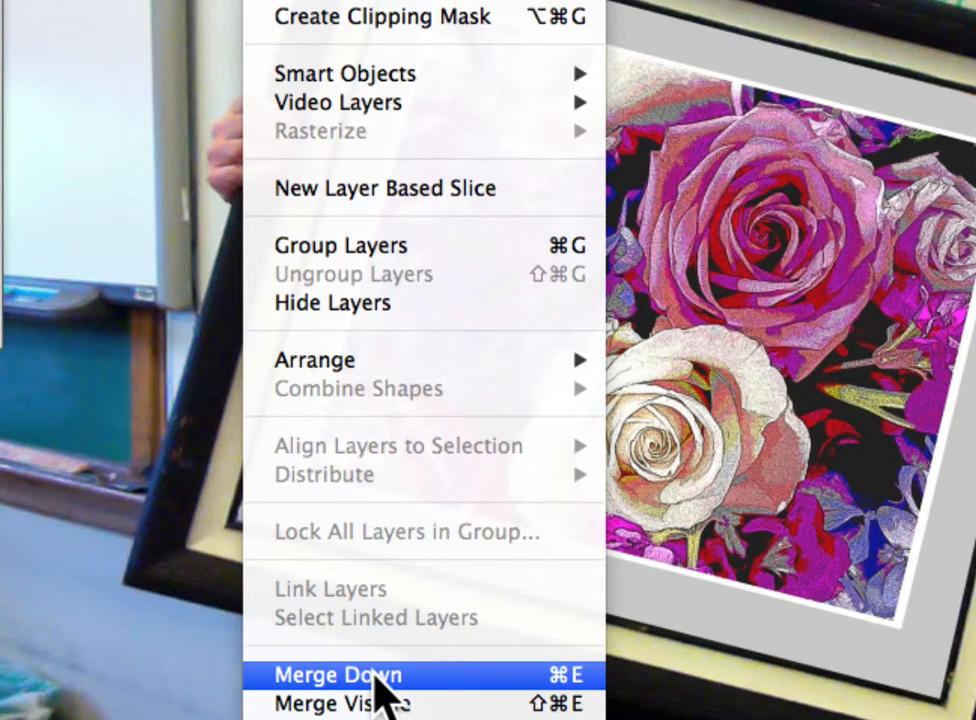
left_click(383, 678)
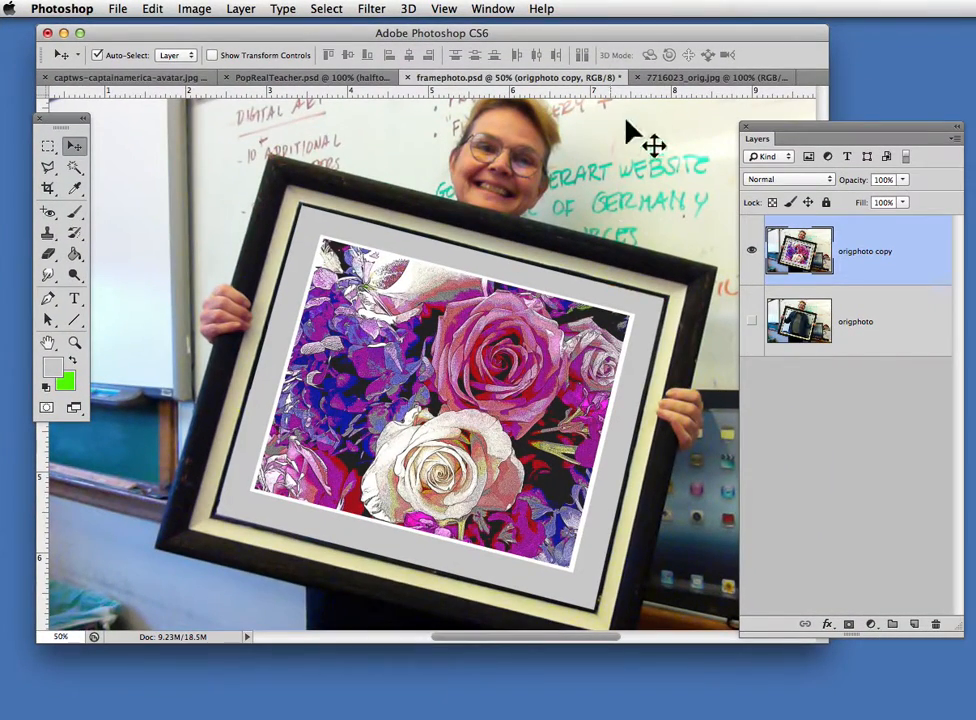
- Select the background to the right of the woman and frame with Quick Selection, leaving out her hand and the frame, and delete it
left_click_drag(814, 141, 975, 218)
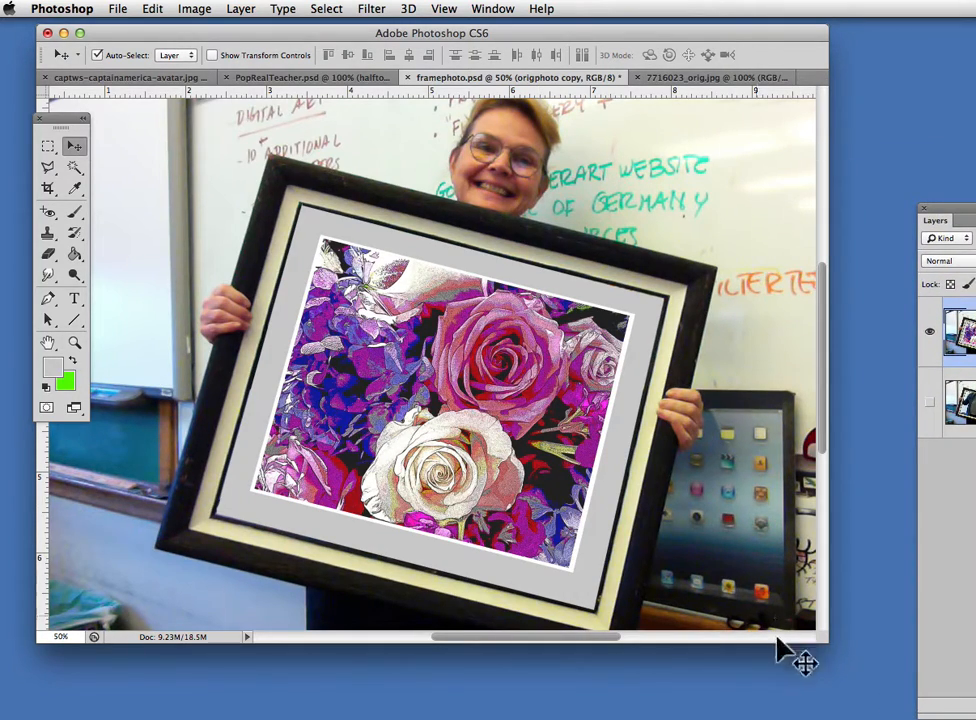
mouse_move(825, 638)
left_mouse_down()
mouse_move(875, 703)
mouse_move(876, 694)
left_mouse_up()
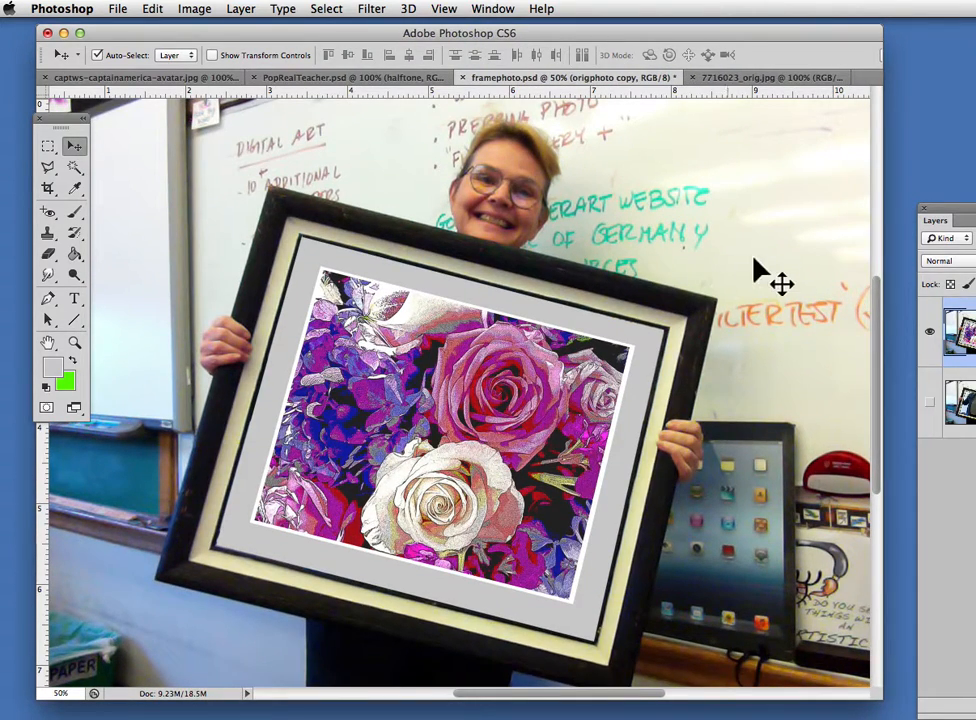
left_click(76, 170)
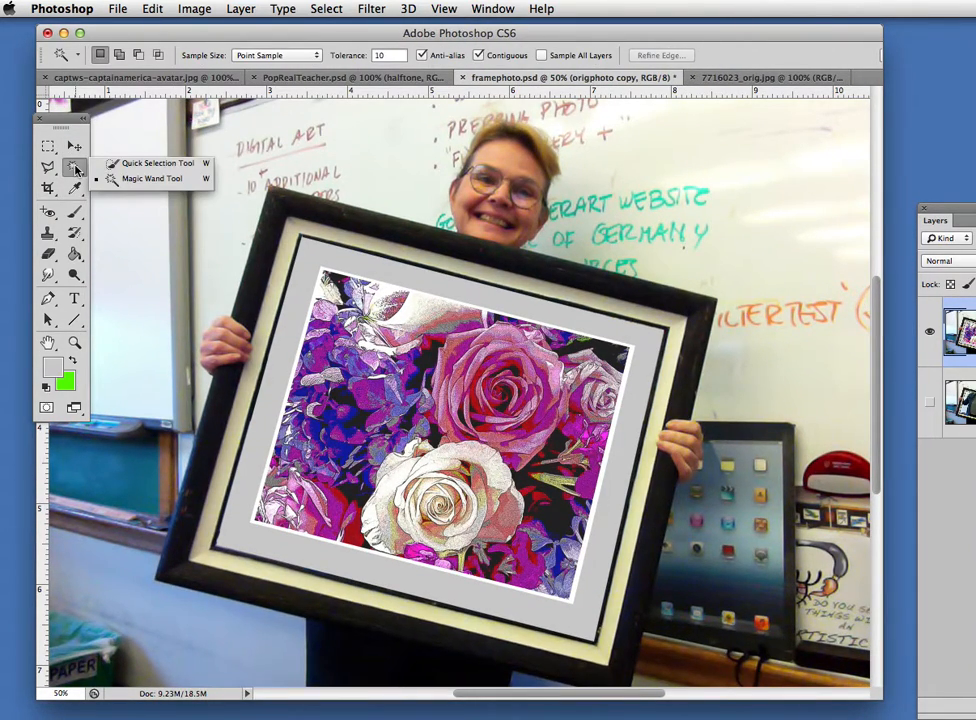
left_click(133, 166)
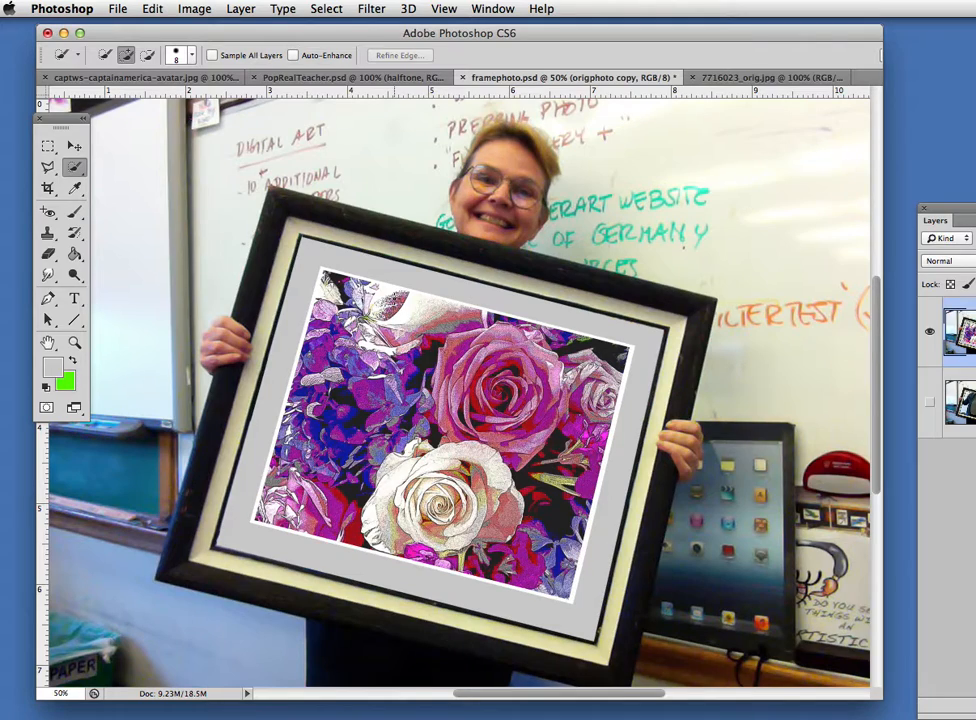
mouse_move(770, 137)
left_mouse_down()
mouse_move(836, 118)
mouse_move(746, 144)
mouse_move(780, 134)
mouse_move(758, 148)
mouse_move(697, 155)
mouse_move(625, 151)
mouse_move(613, 141)
mouse_move(651, 172)
mouse_move(584, 220)
mouse_move(718, 243)
mouse_move(765, 300)
mouse_move(755, 444)
mouse_move(726, 490)
mouse_move(694, 492)
mouse_move(703, 456)
left_mouse_up()
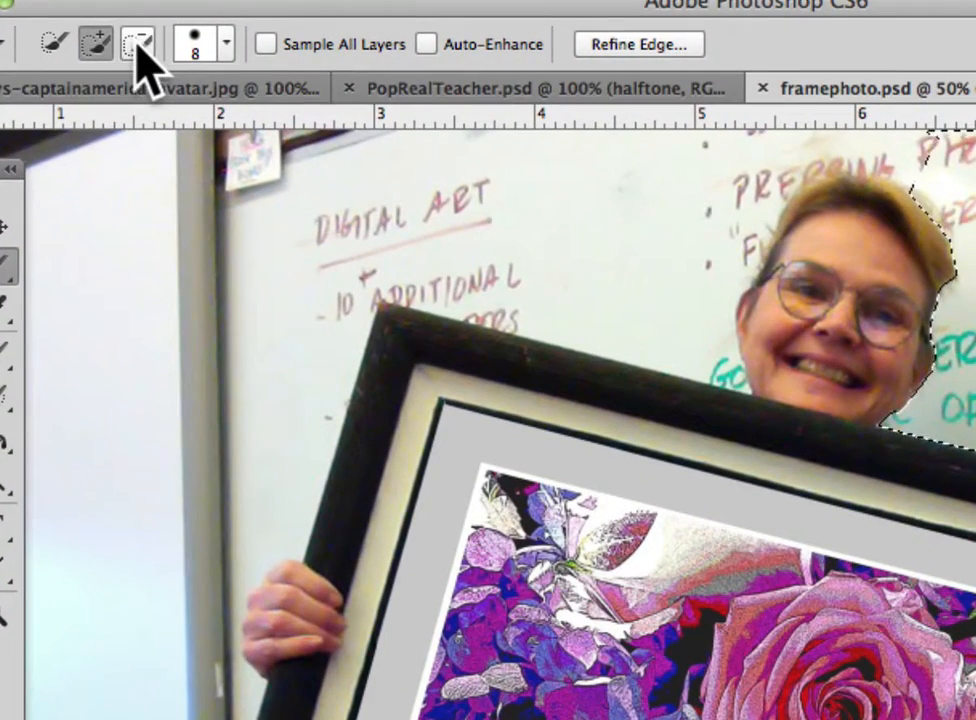
left_click(141, 47)
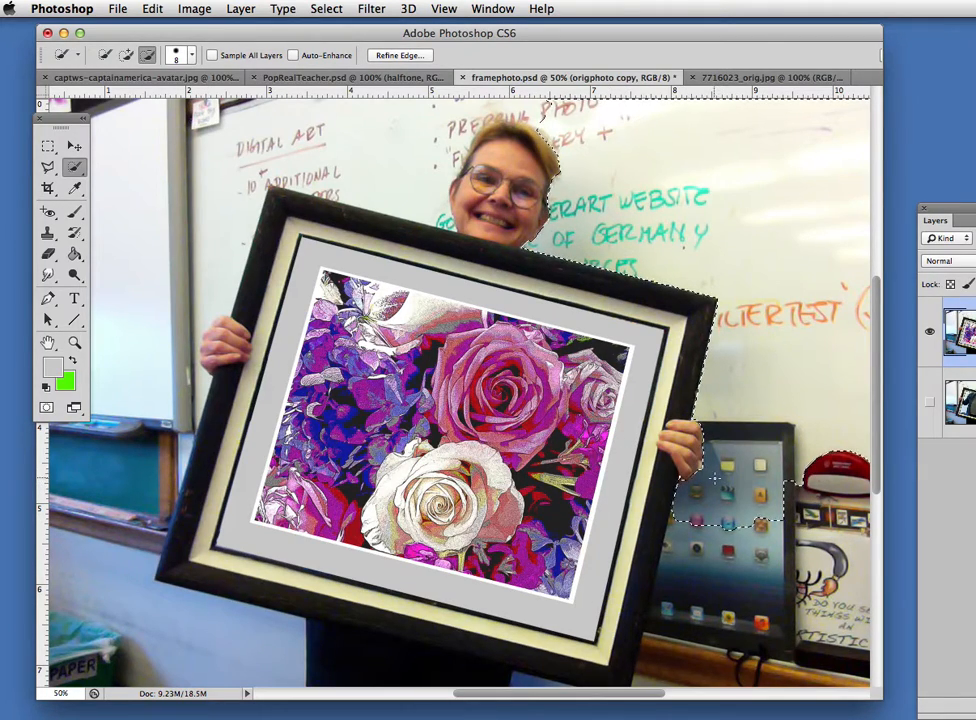
left_click(126, 56)
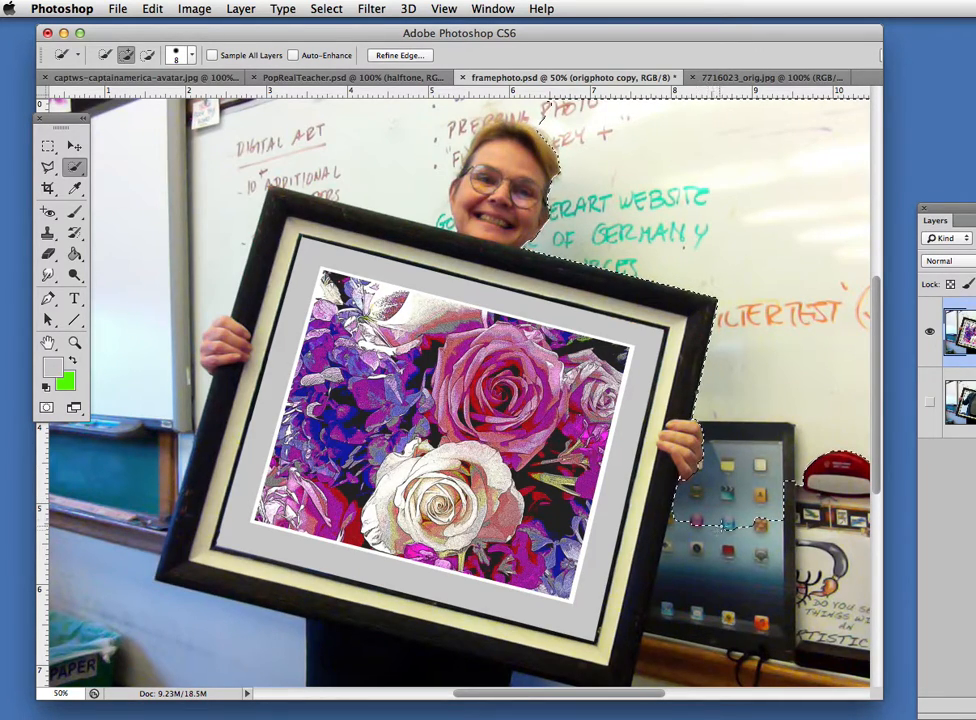
mouse_move(709, 503)
left_mouse_down()
mouse_move(738, 584)
mouse_move(806, 581)
mouse_move(838, 460)
mouse_move(846, 590)
mouse_move(800, 655)
mouse_move(621, 668)
left_mouse_up()
left_click(149, 57)
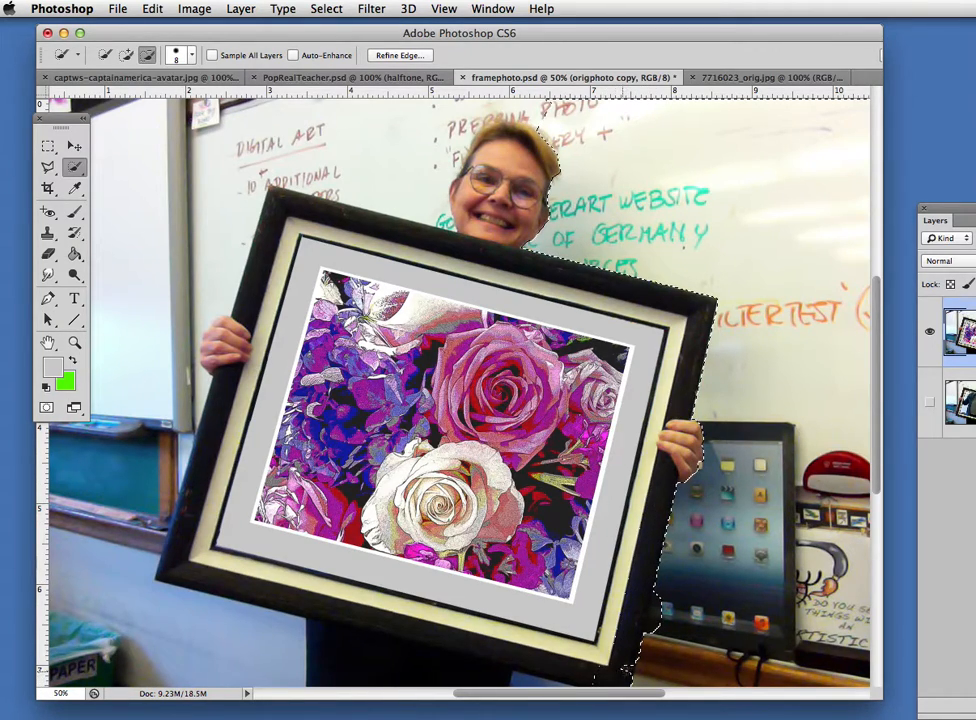
left_click(125, 55)
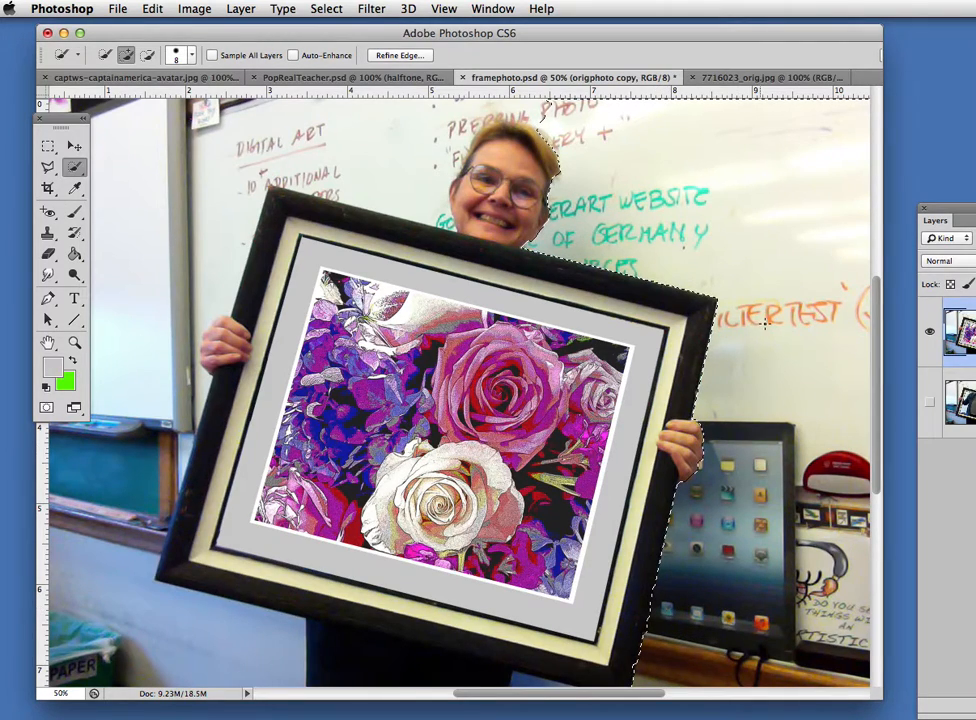
key("Delete")
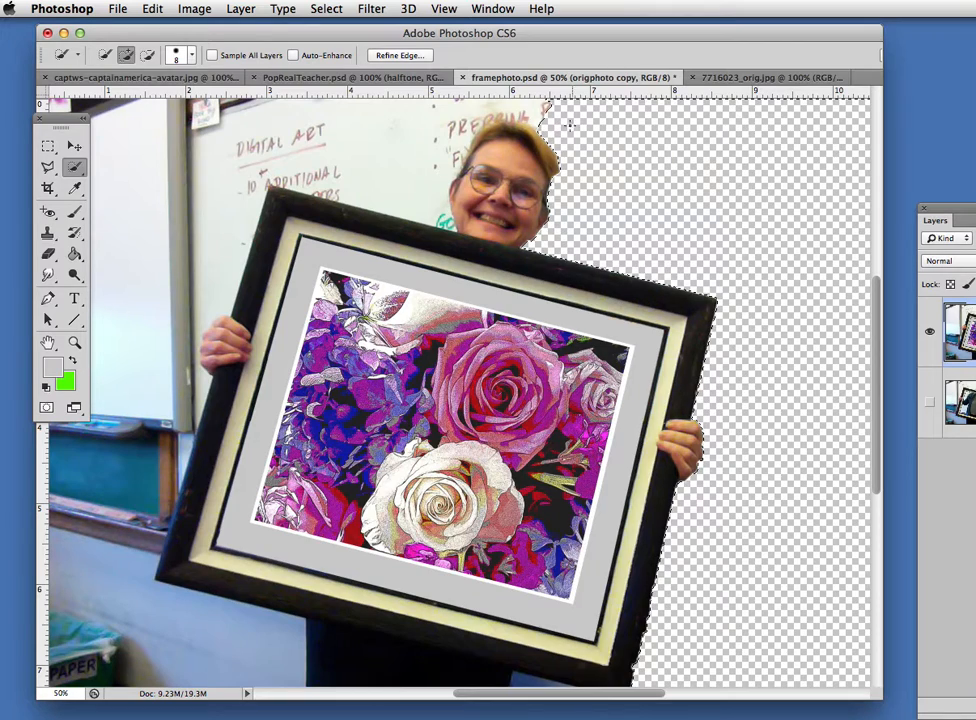
- Select the whiteboard to the left of the woman's head and above the frame with Quick Selection, and delete it
left_click_drag(671, 35, 735, 32)
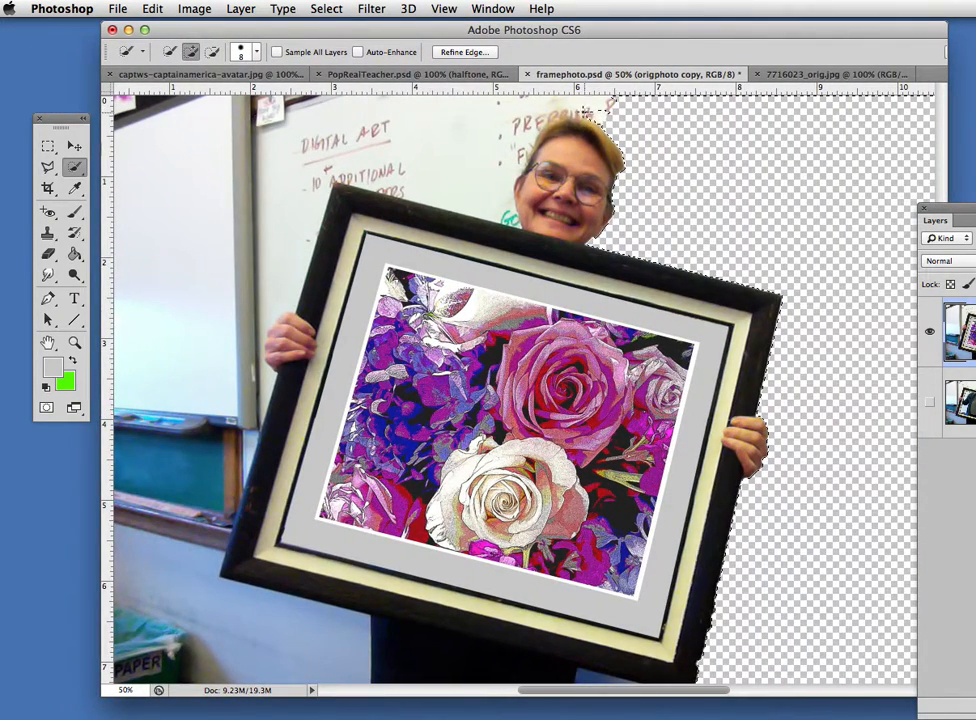
mouse_move(558, 113)
left_mouse_down()
mouse_move(499, 128)
mouse_move(502, 136)
mouse_move(517, 128)
mouse_move(510, 219)
left_mouse_up()
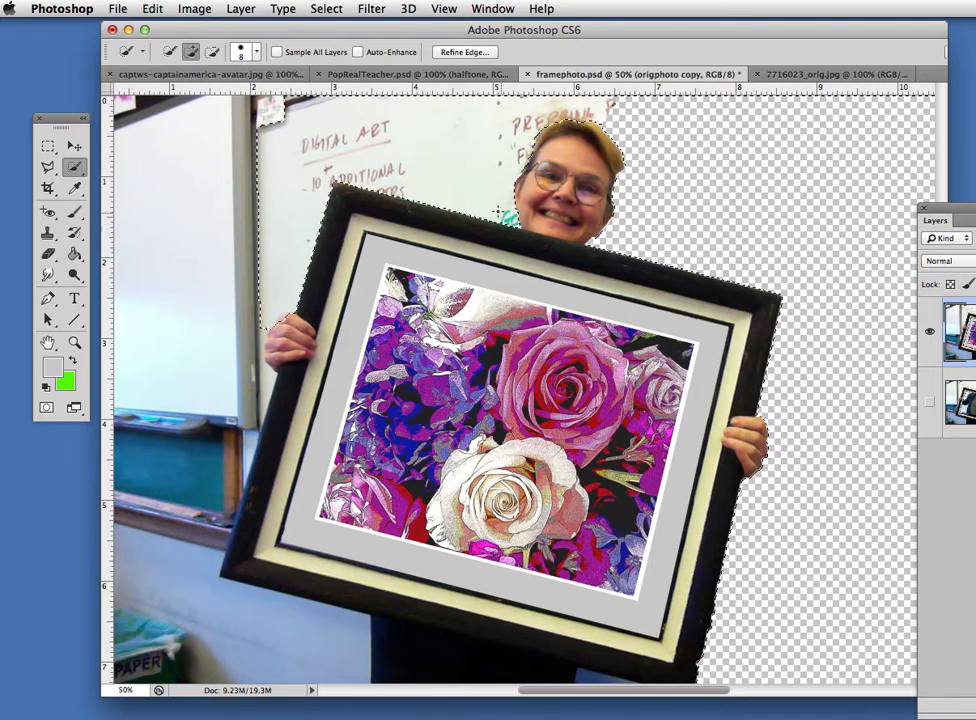
mouse_move(279, 141)
left_mouse_down()
mouse_move(205, 122)
mouse_move(282, 116)
mouse_move(128, 355)
left_mouse_up()
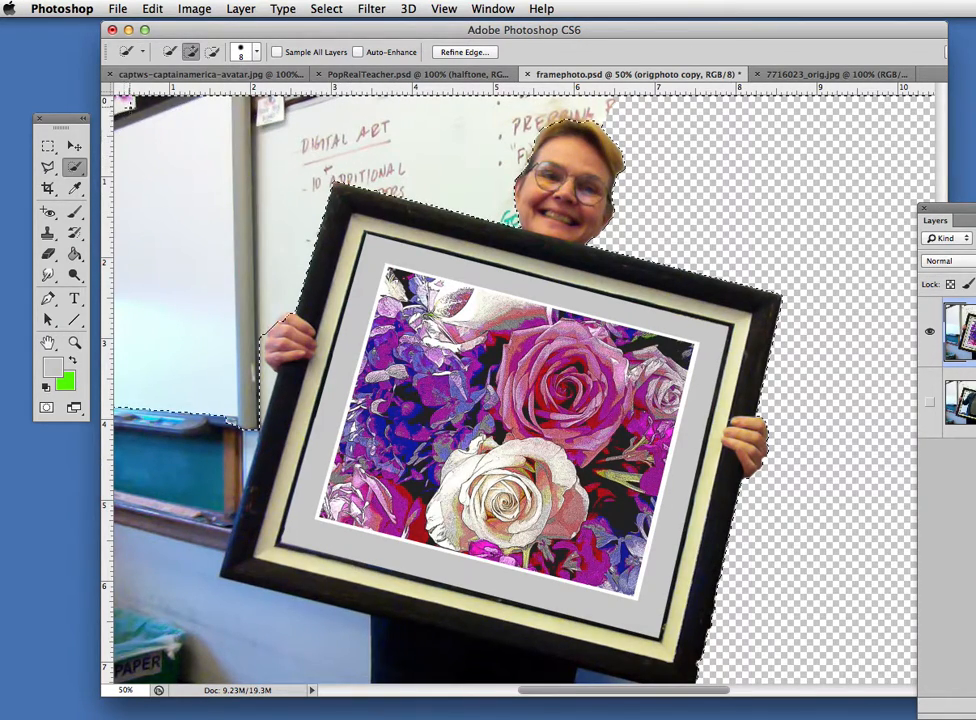
left_click(213, 52)
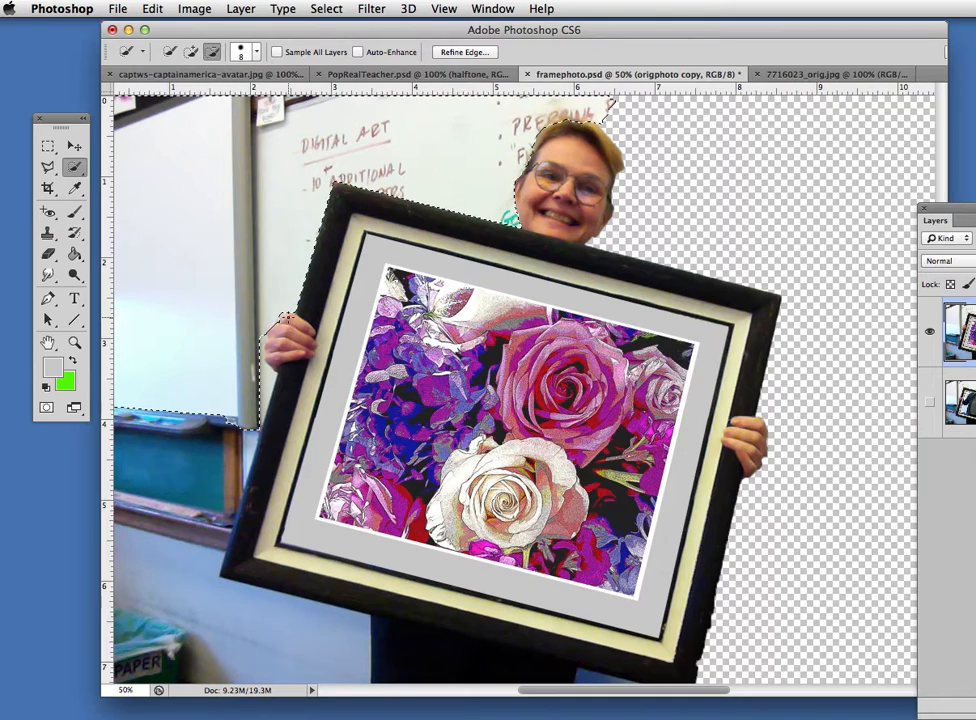
key("Delete")
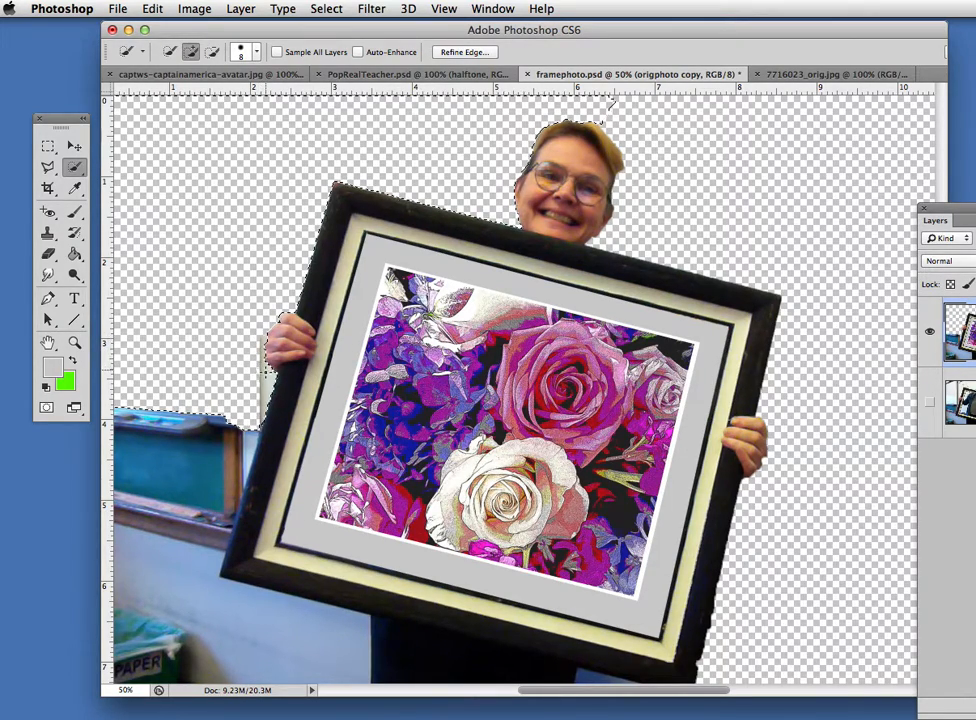
- Select the remaining chalkboard and lower wall to the left of the frame, delete them, and clear the selection
mouse_move(238, 468)
left_mouse_down()
mouse_move(229, 511)
mouse_move(214, 532)
mouse_move(176, 510)
mouse_move(160, 440)
left_mouse_up()
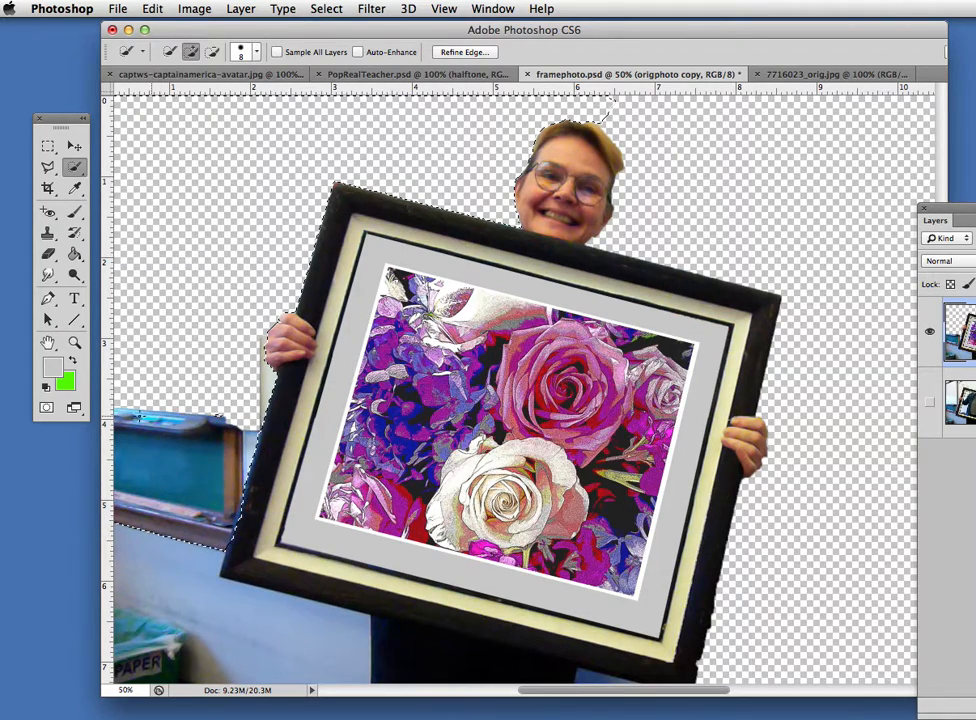
left_click_drag(153, 558, 162, 595)
key("Delete")
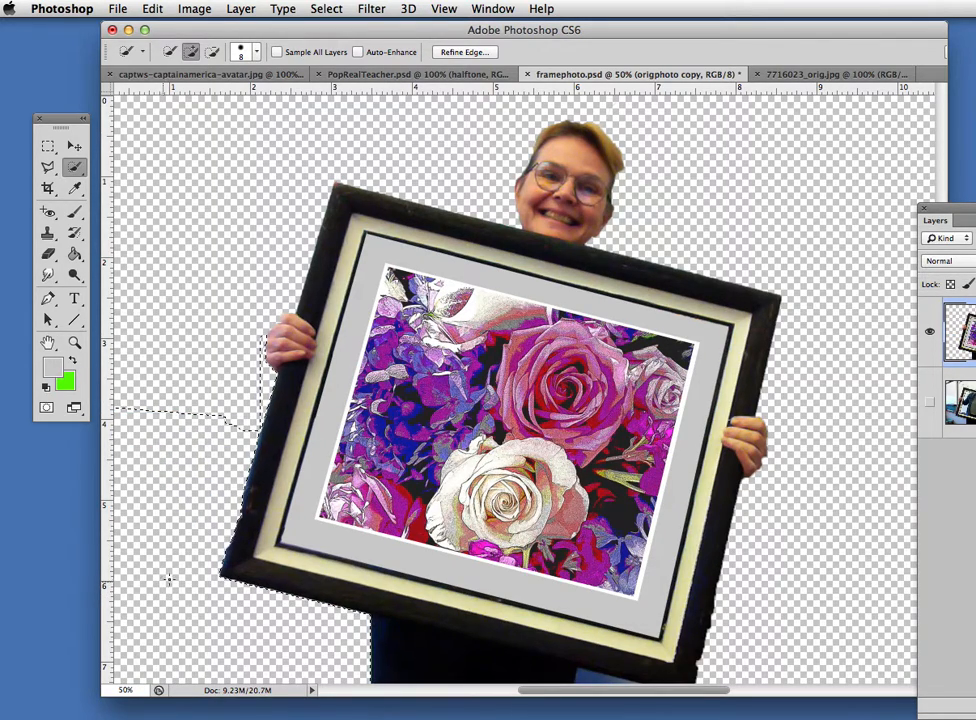
key("super+d")
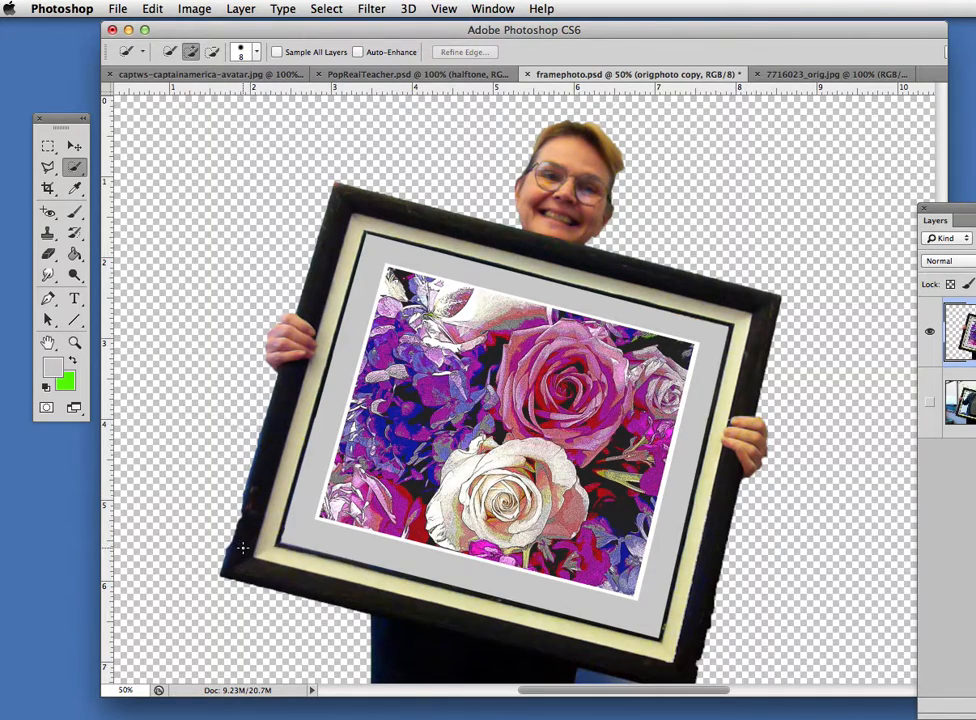
- Sample the dark colour of the frame's left edge and set the Brush to a hard round 6 px tip
left_click(74, 187)
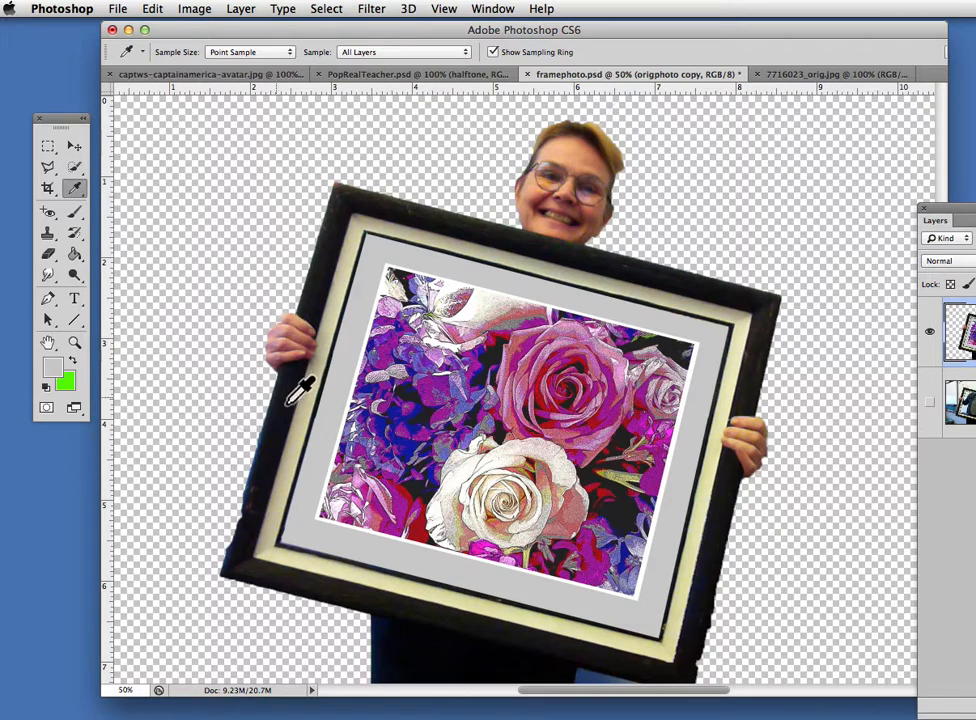
left_click(252, 488)
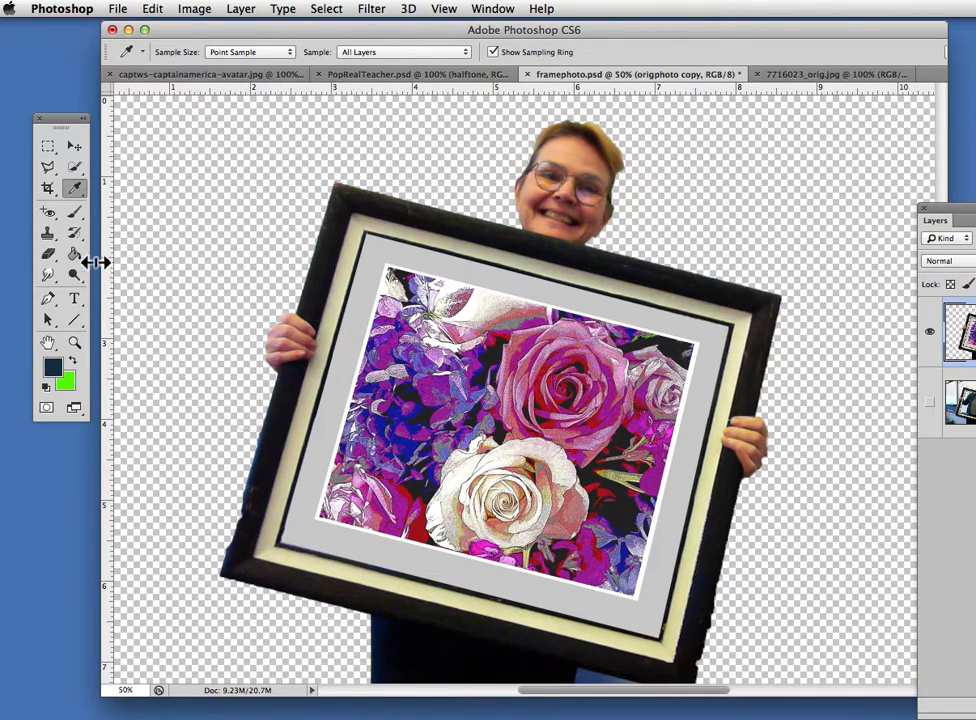
left_click(77, 214)
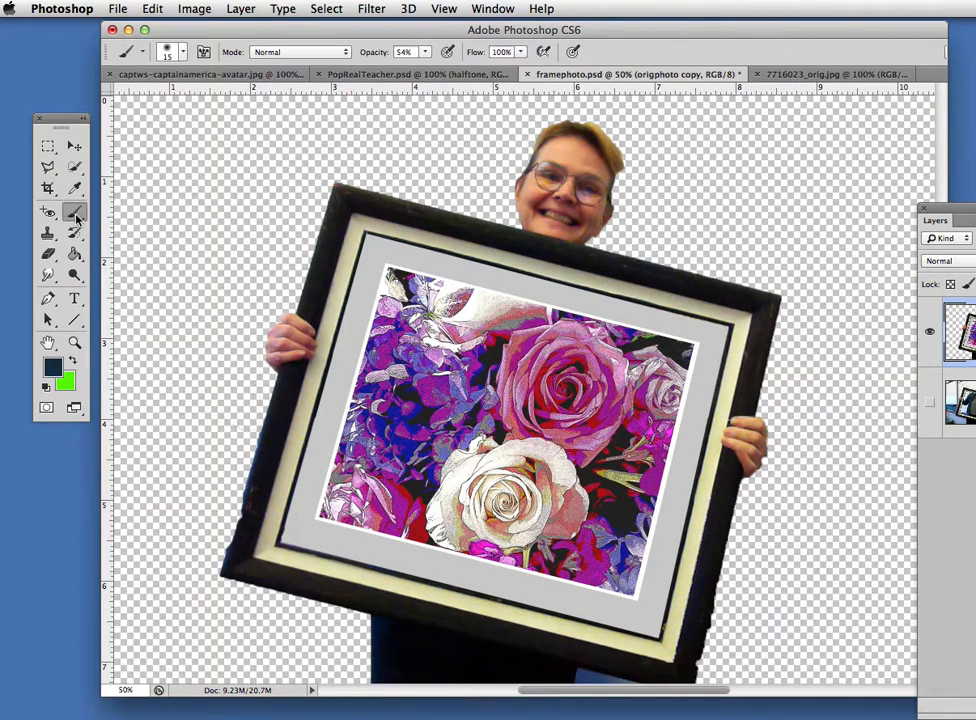
left_click(183, 56)
left_click(160, 174)
left_click(139, 102)
left_click_drag(139, 104, 132, 106)
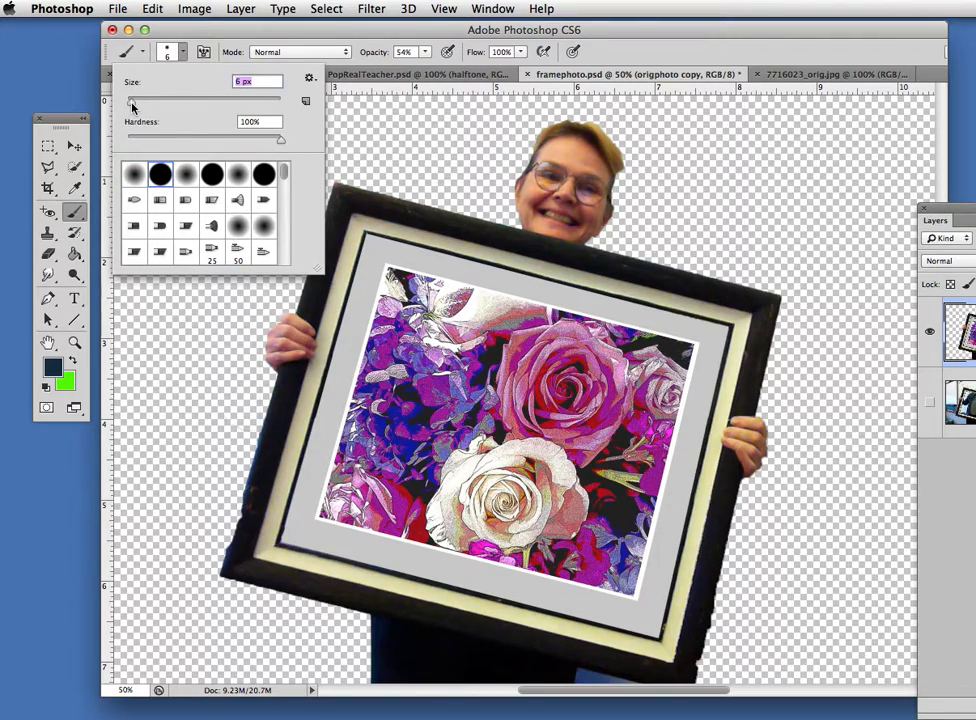
- Set the brush opacity to 100% and touch up the rough outer edge near the frame's lower-left corner
key("super+1")
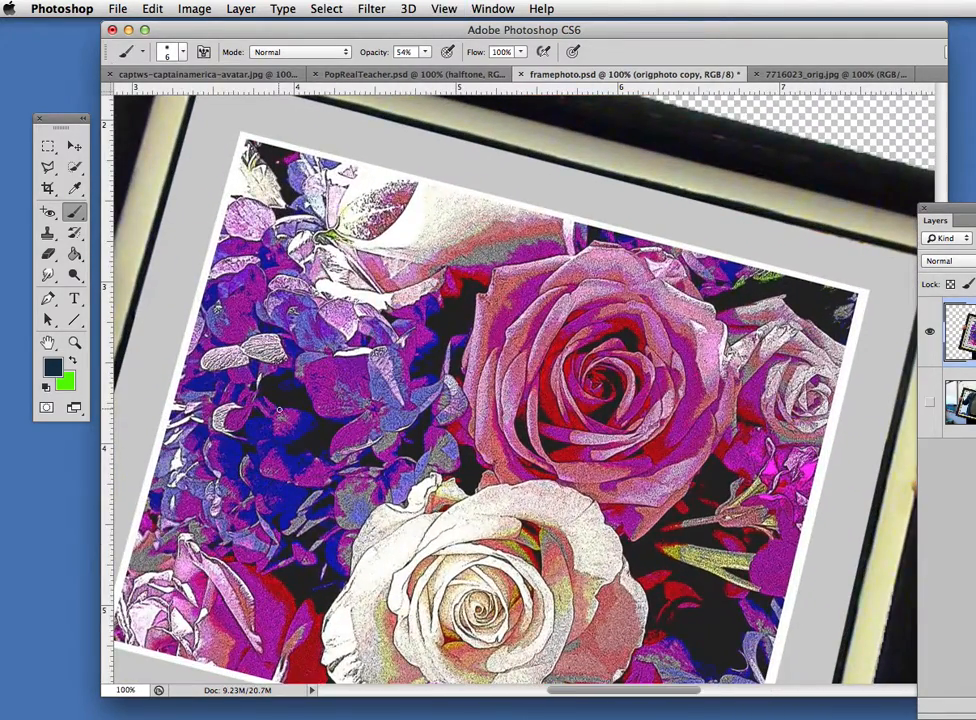
left_click_drag(604, 700, 520, 700)
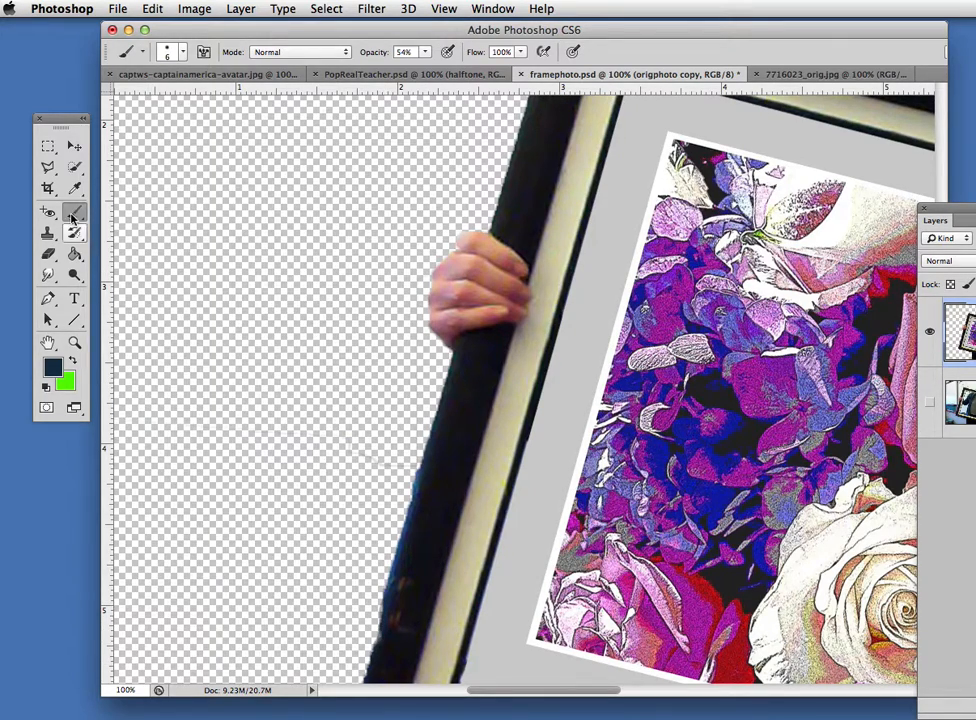
left_click(426, 52)
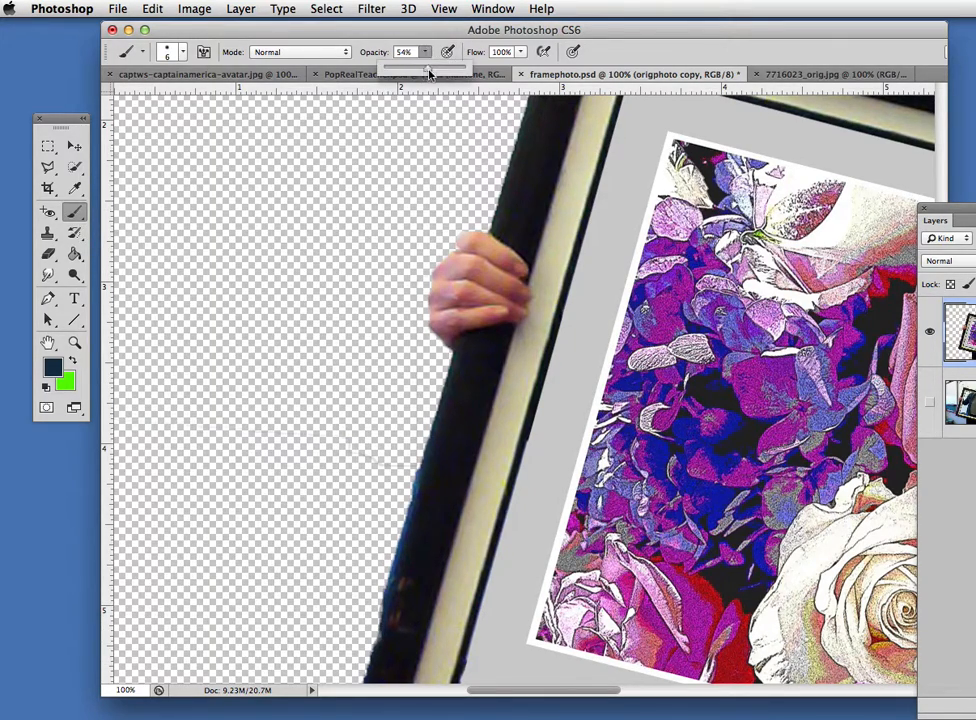
left_click_drag(430, 72, 489, 74)
left_click(384, 607)
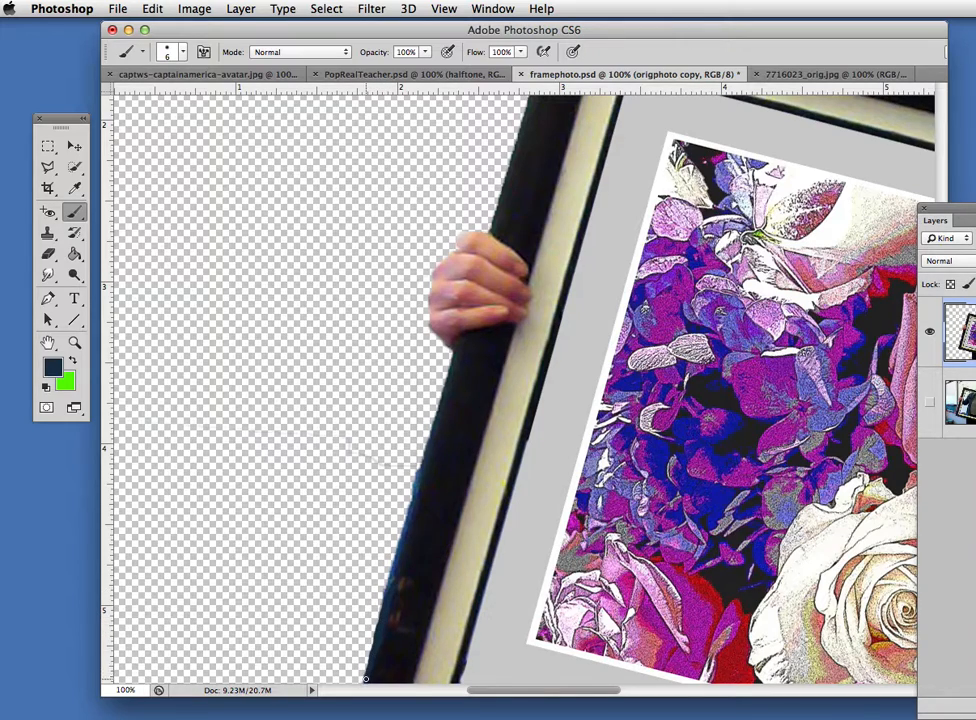
scroll(409, 516, "down", 6)
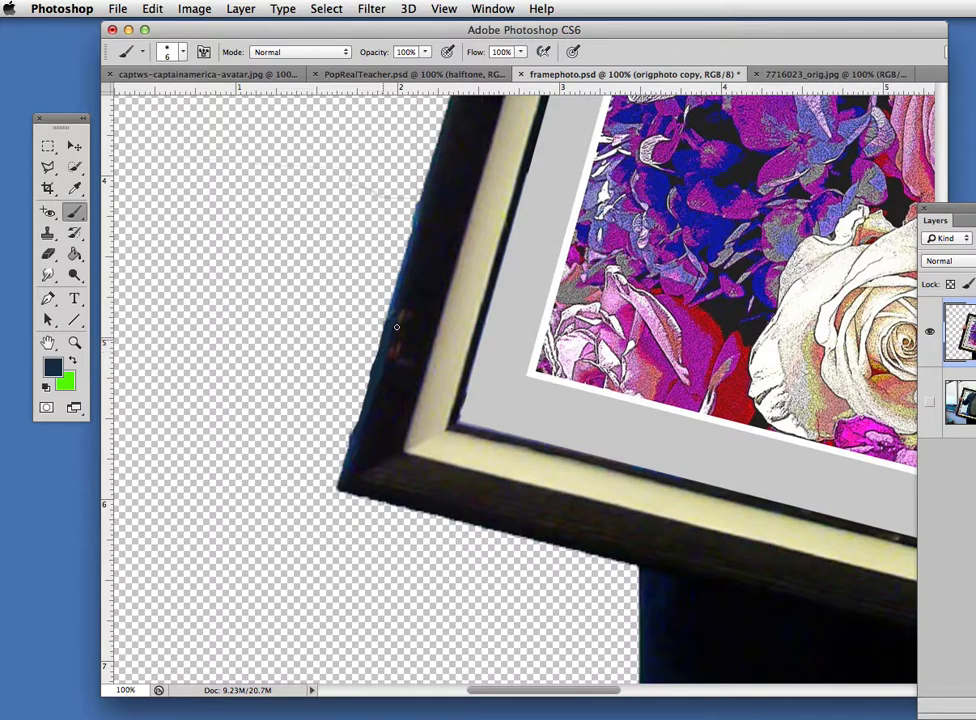
- Sample the dark colour of the frame's lower-right edge and fill the notch in its outer edge with the 6 px Brush
left_click(47, 253)
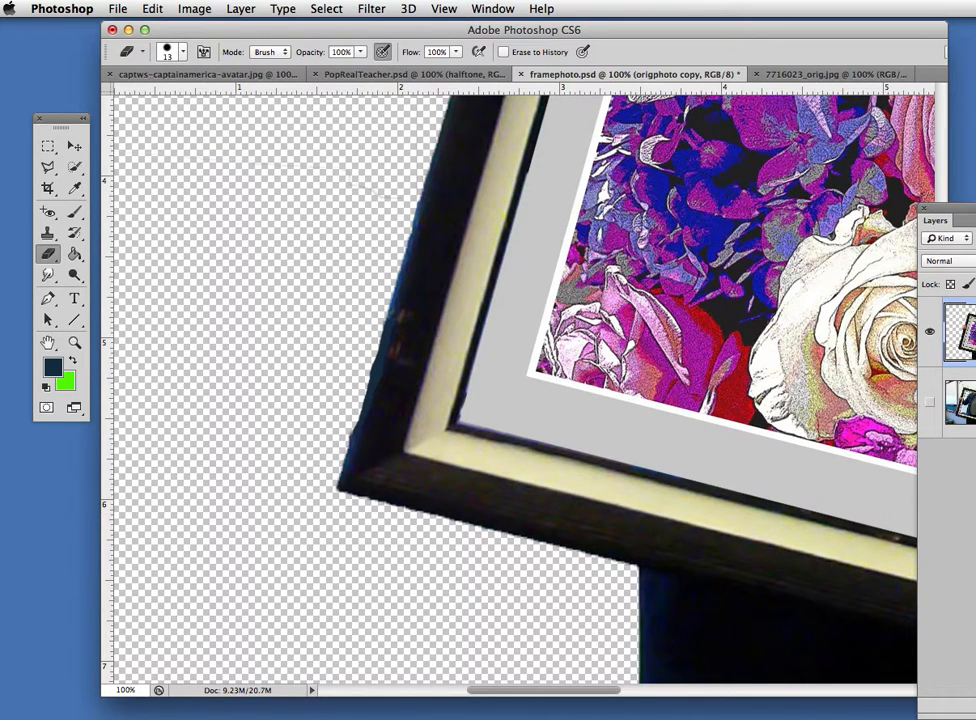
left_click_drag(617, 697, 764, 690)
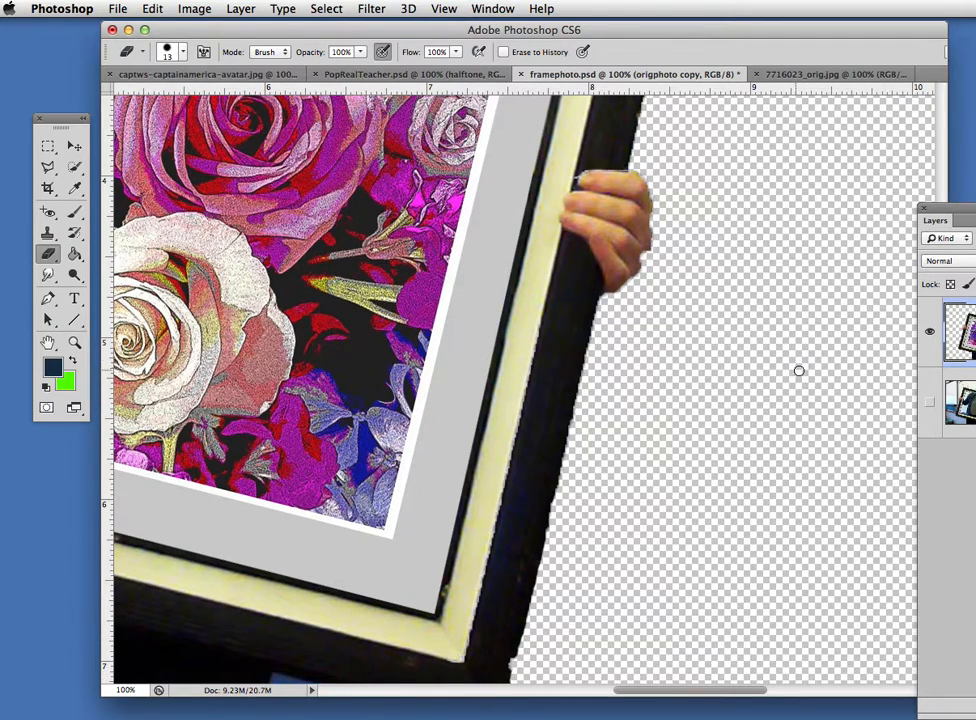
scroll(797, 370, "down", 5)
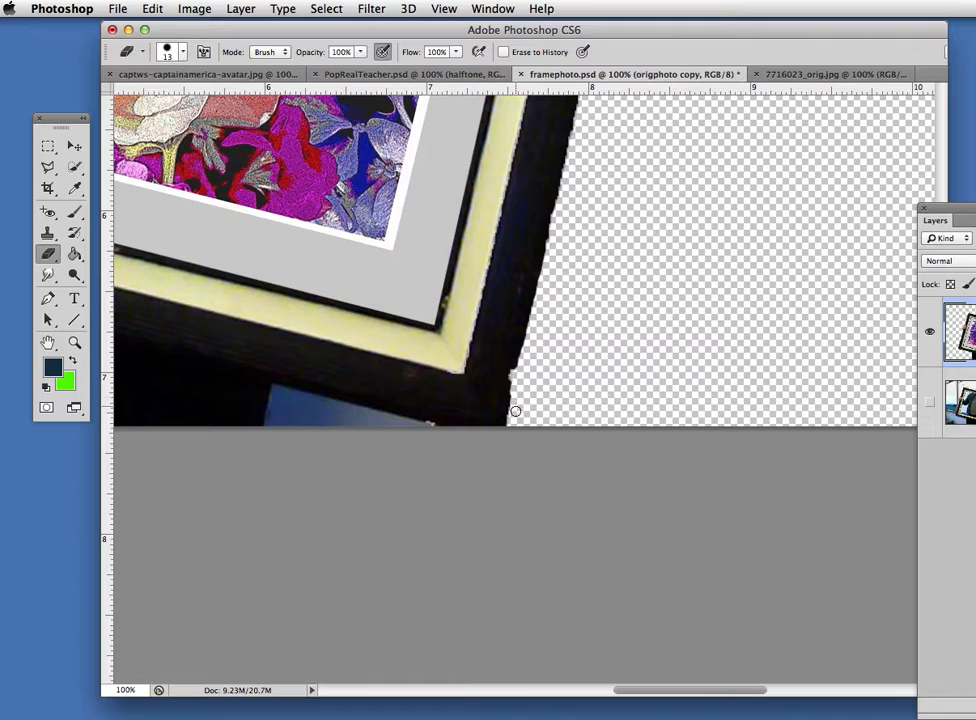
left_click(76, 189)
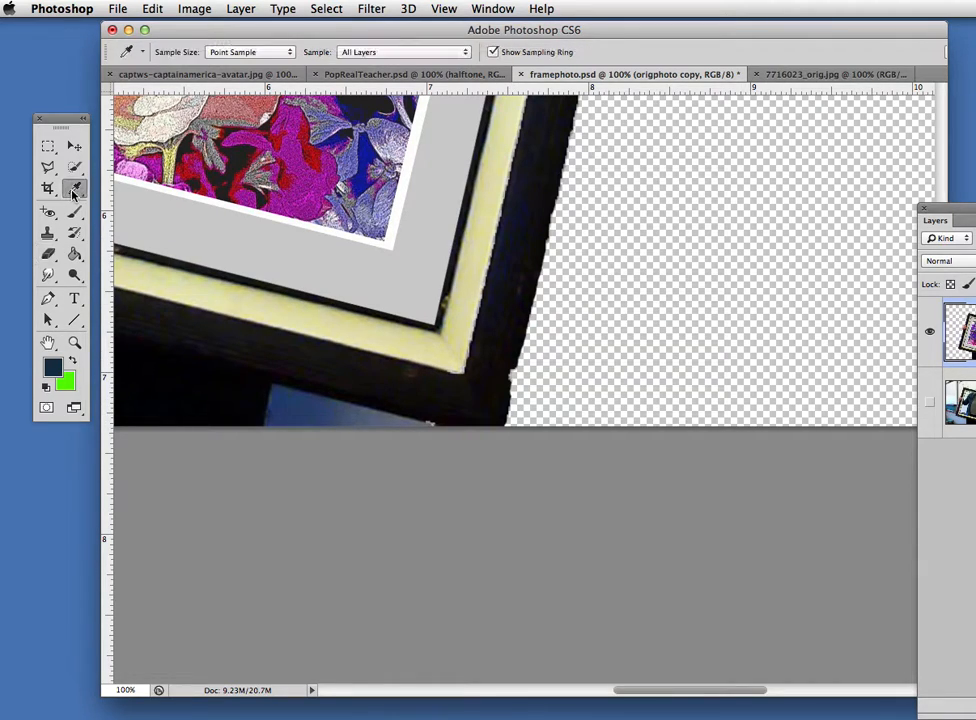
left_click(508, 345)
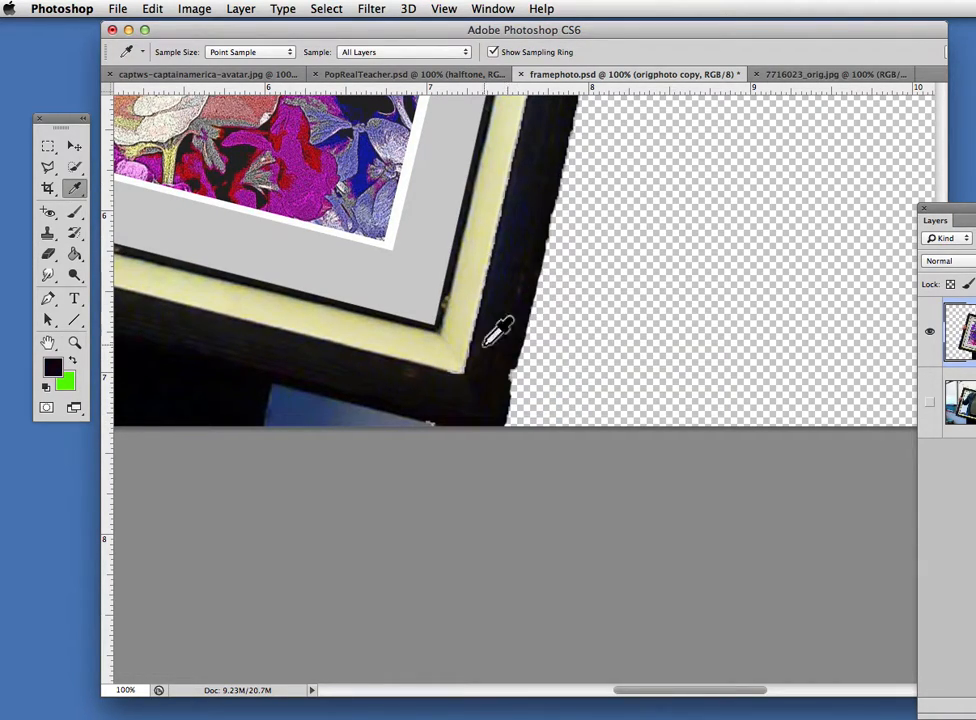
left_click(75, 211)
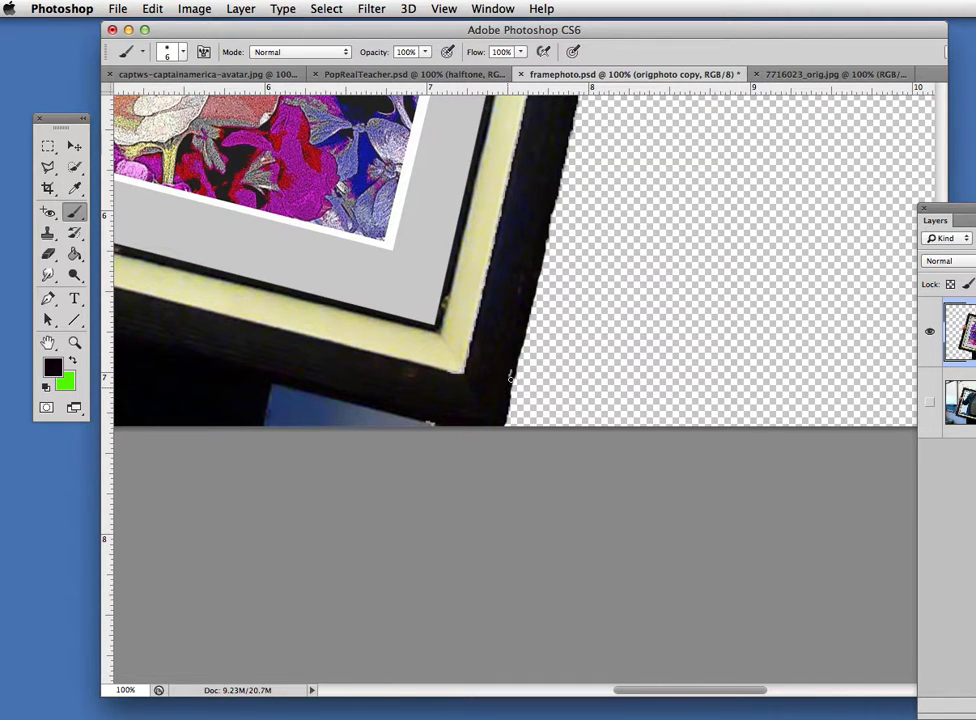
- Select the leftover blue patch beneath the frame's lower edge with Quick Selection, delete it, and clear the selection
key("super+minus")
key("super+minus")
key("super+minus")
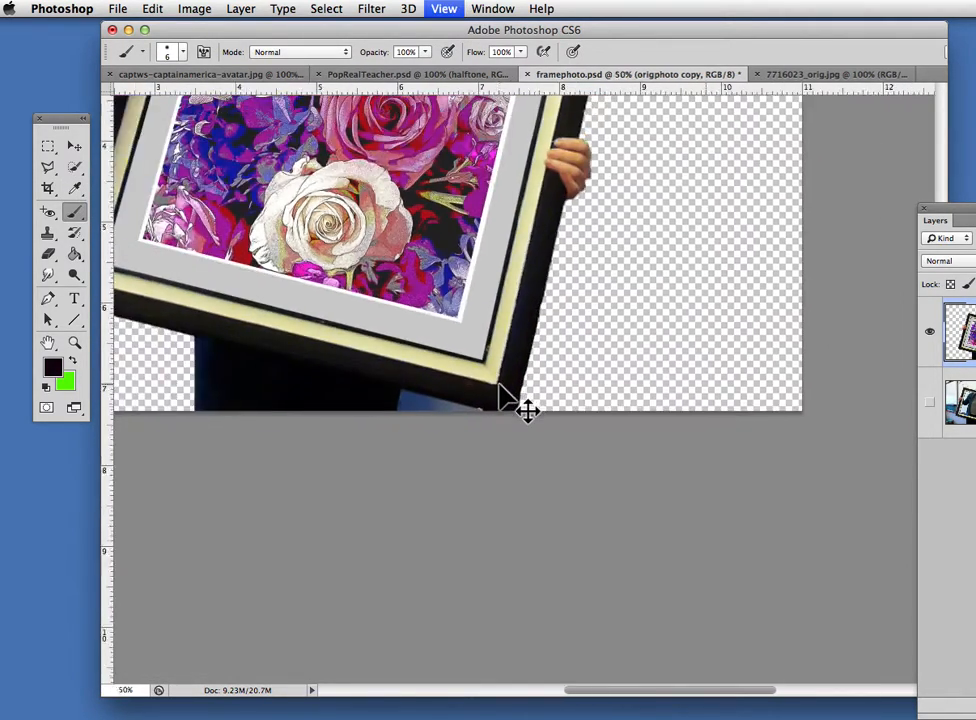
left_click(76, 168)
left_click(564, 585)
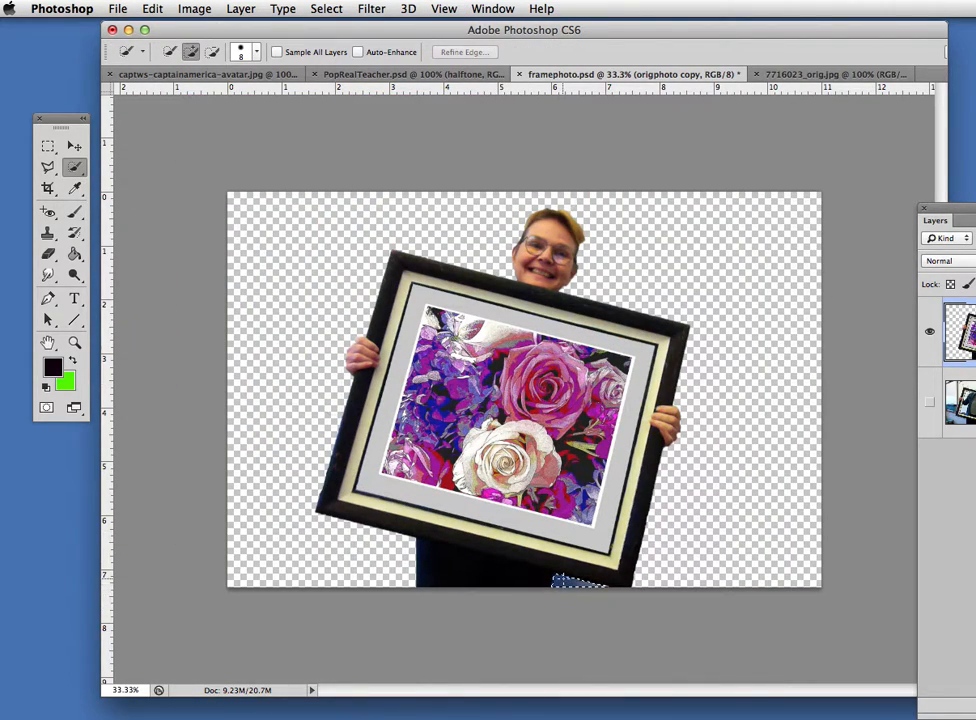
key("super+d")
- Copy the gallery photo from 7716023_orig.jpg into framephoto.psd and place its layer directly beneath the origphoto copy layer
left_click_drag(802, 72, 800, 112)
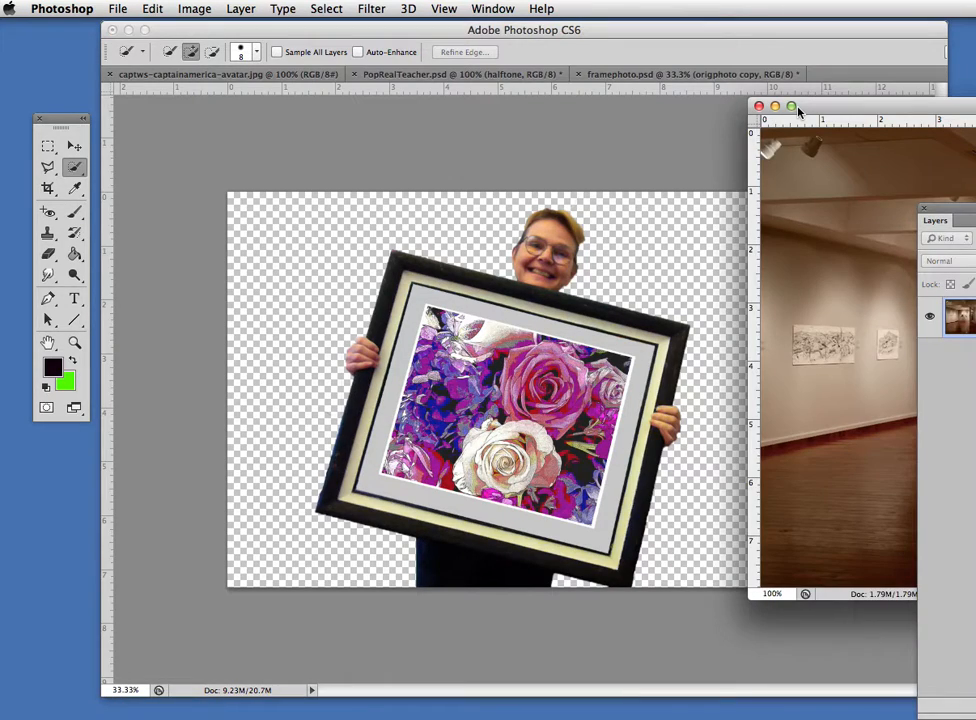
left_click(74, 146)
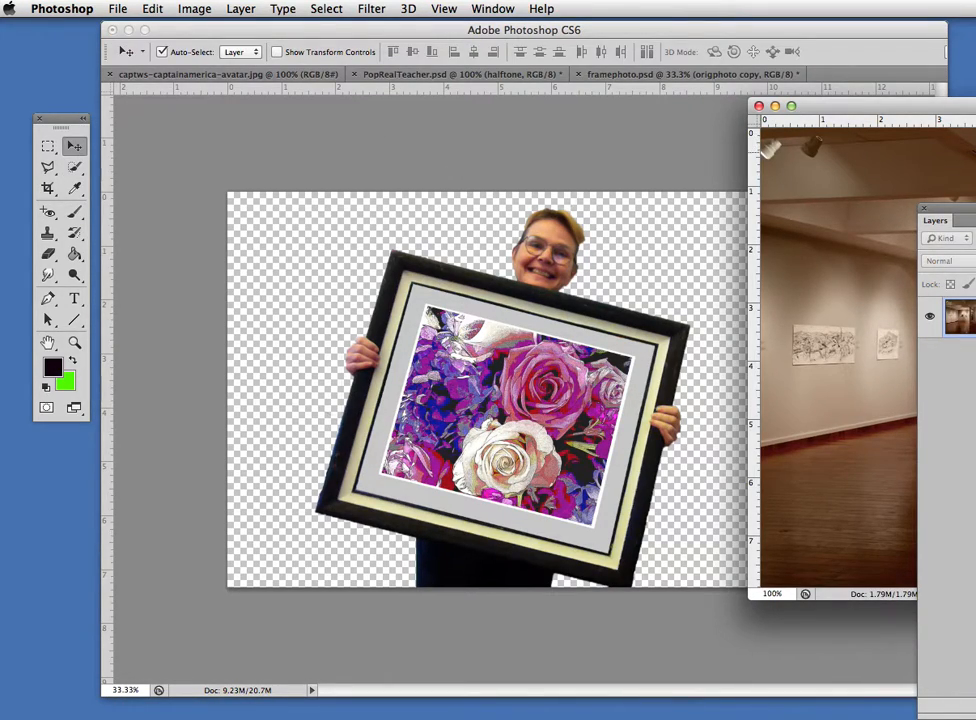
left_click_drag(784, 207, 366, 233)
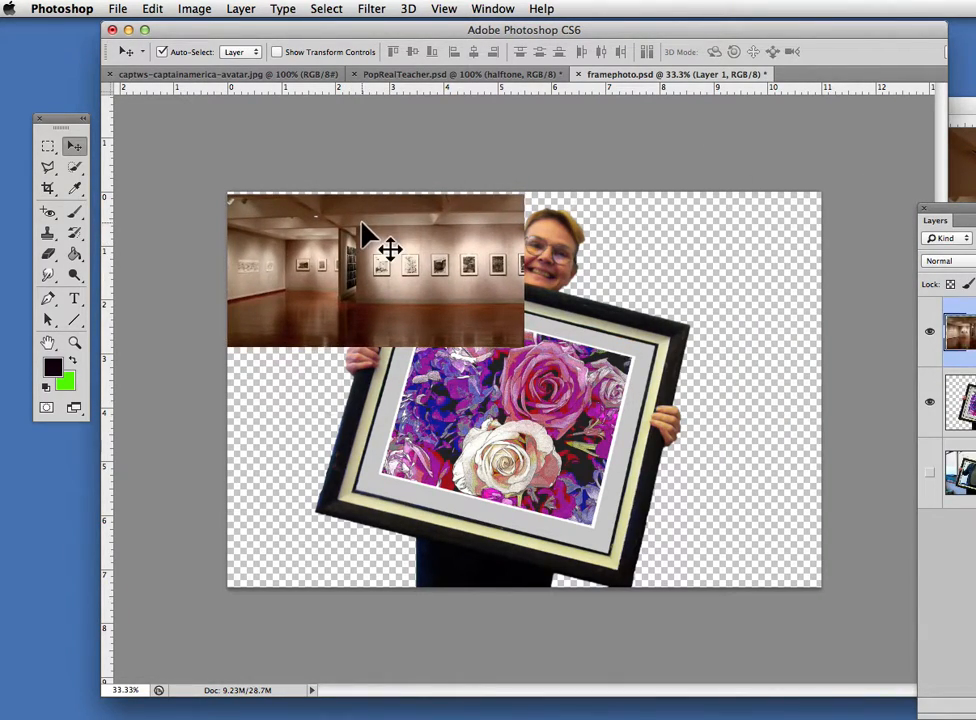
left_click_drag(972, 215, 727, 130)
left_click_drag(818, 254, 817, 340)
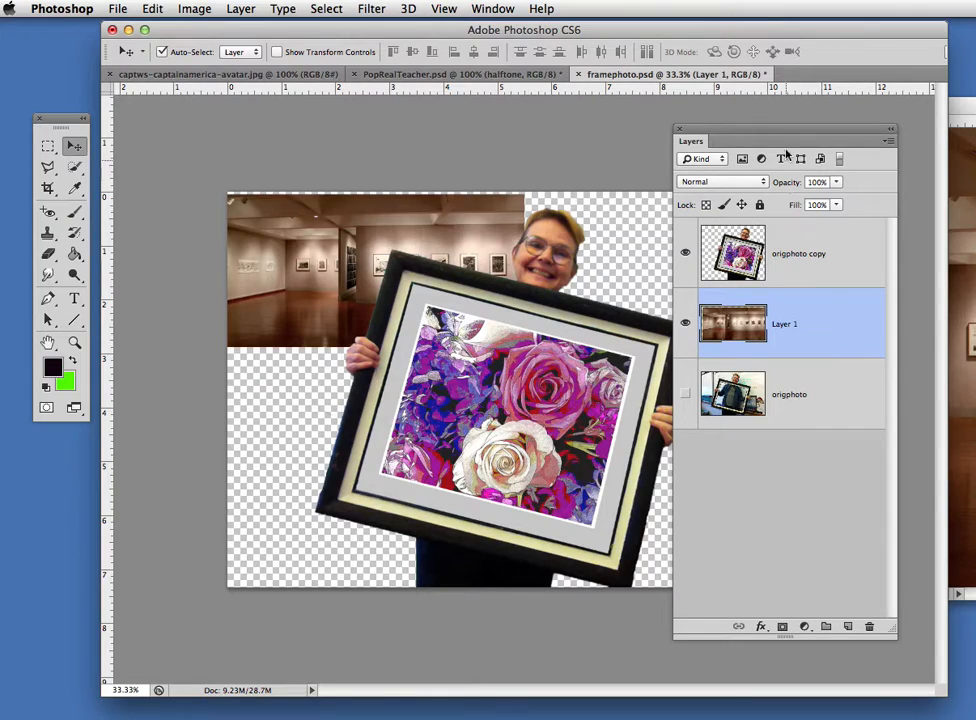
left_click_drag(778, 128, 965, 138)
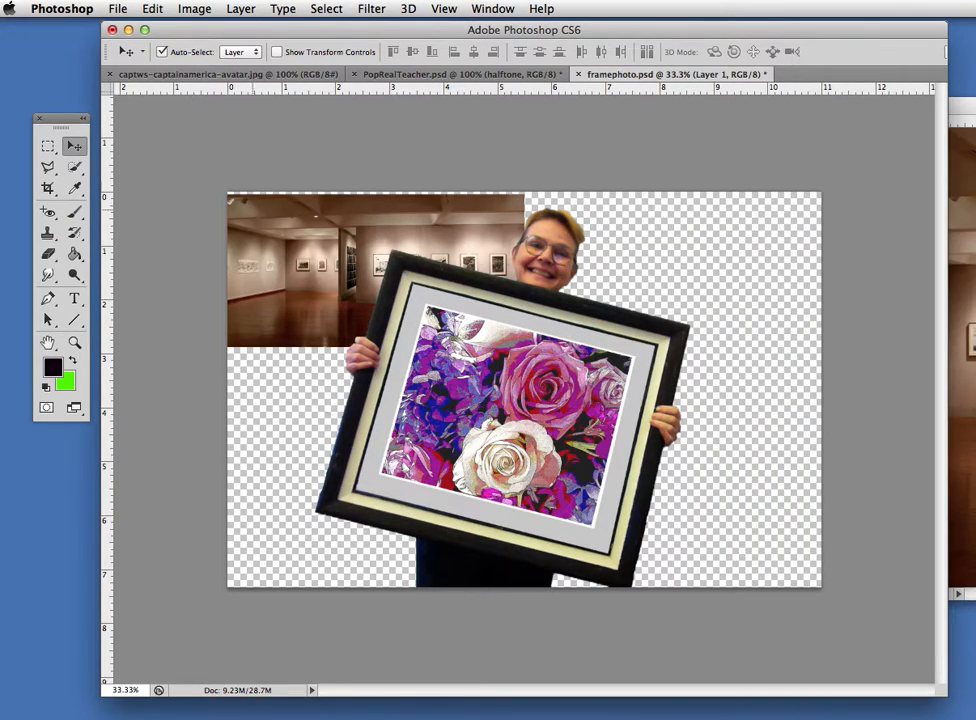
- Scale the gallery photo proportionally to about 282% and position it to fill the whole canvas behind the woman
left_click_drag(288, 229, 278, 217)
left_click(278, 53)
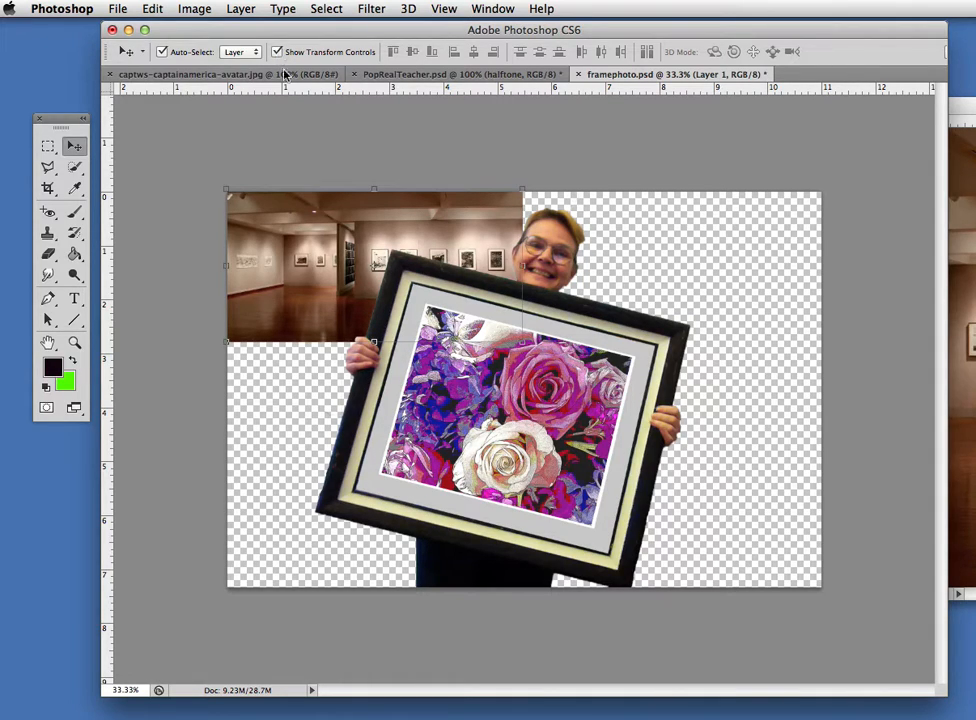
left_click_drag(520, 340, 913, 698)
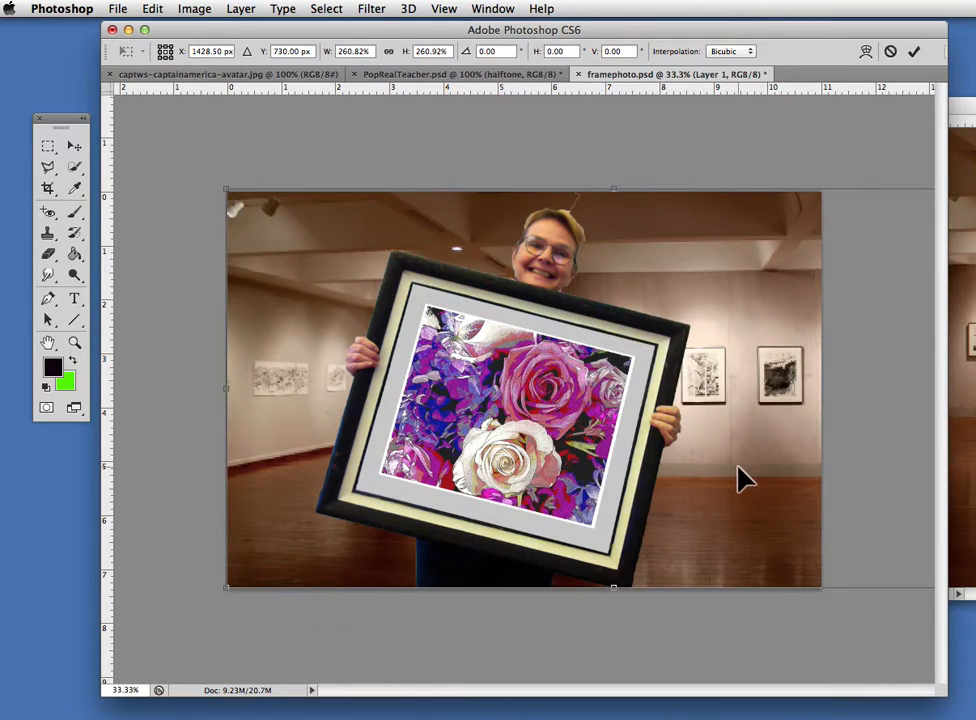
left_click_drag(742, 478, 742, 484)
left_click_drag(218, 188, 170, 138)
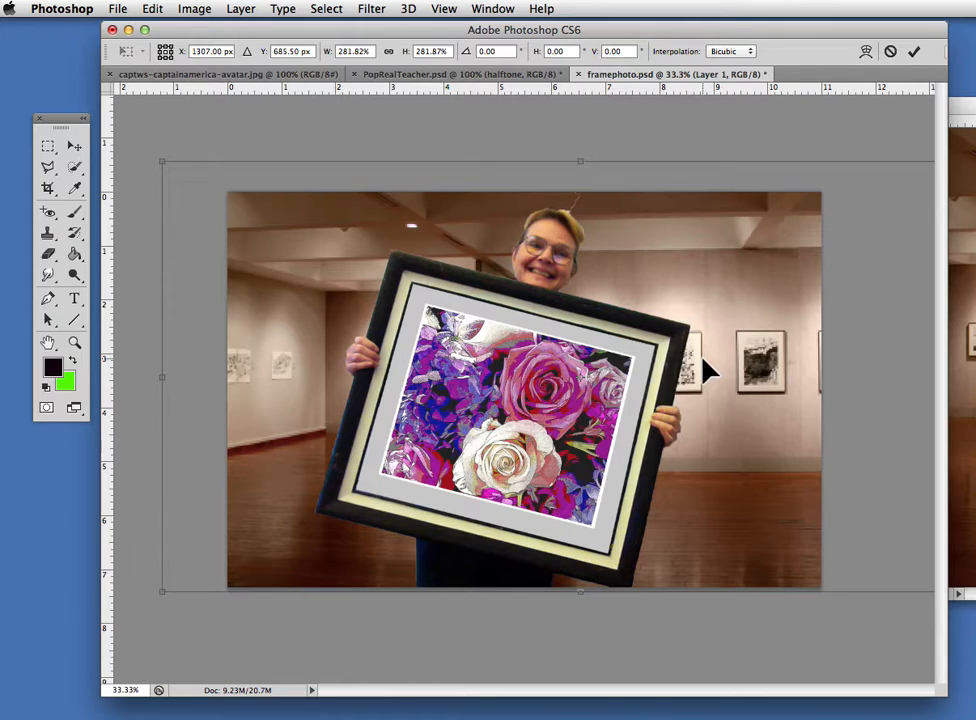
key("Return")
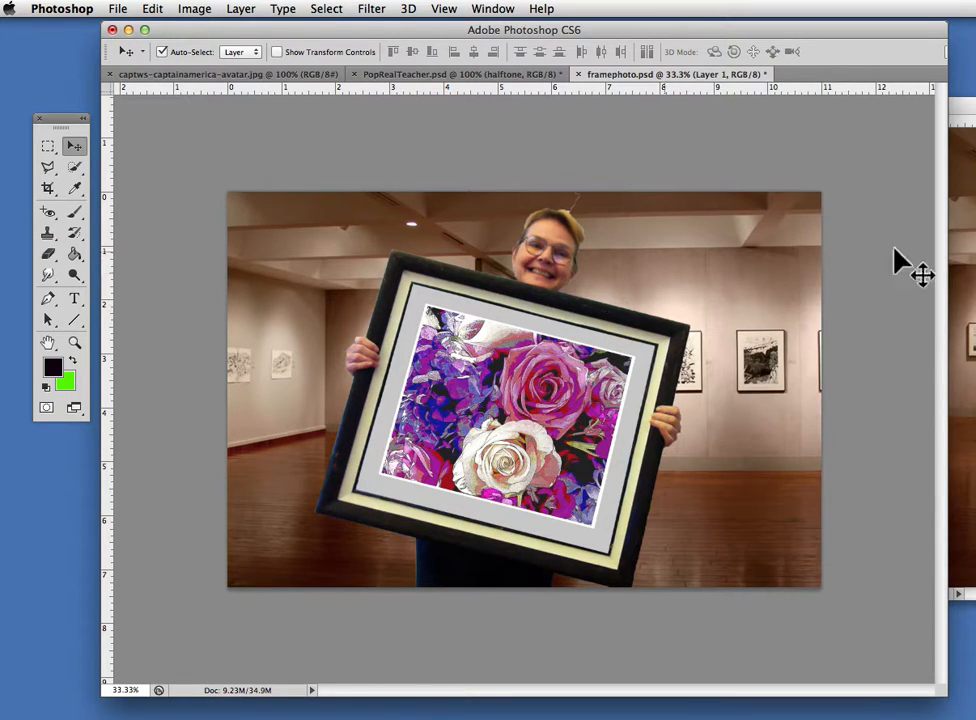
- Erase the stray line above the woman's hair on the origphoto copy layer with a soft round 13 px Eraser at 0% hardness
left_click_drag(975, 107, 808, 106)
left_click(840, 226)
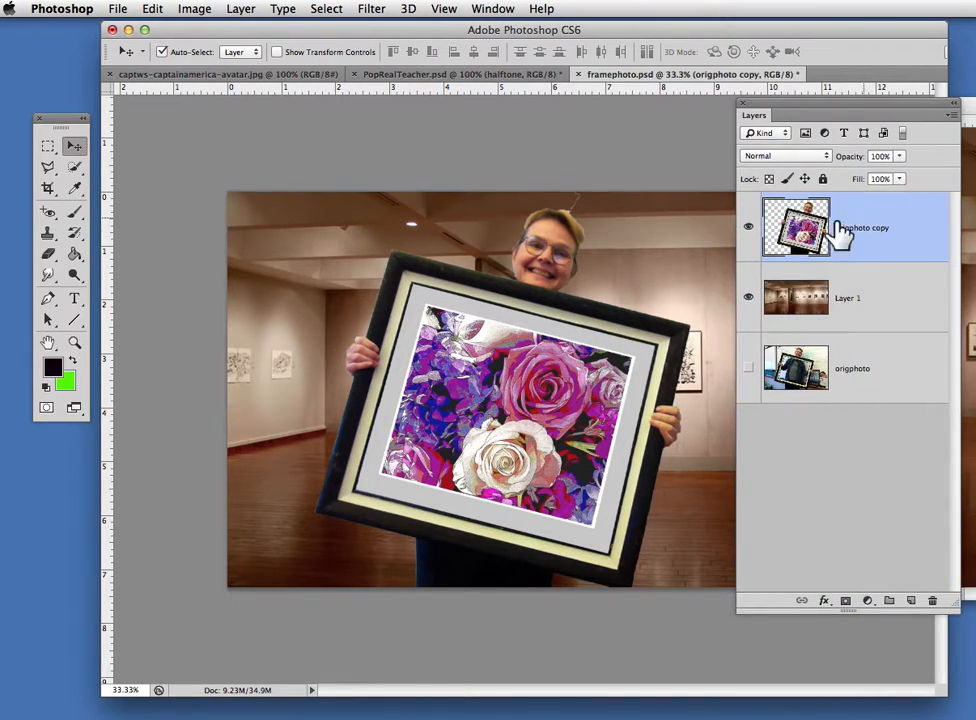
left_click(47, 253)
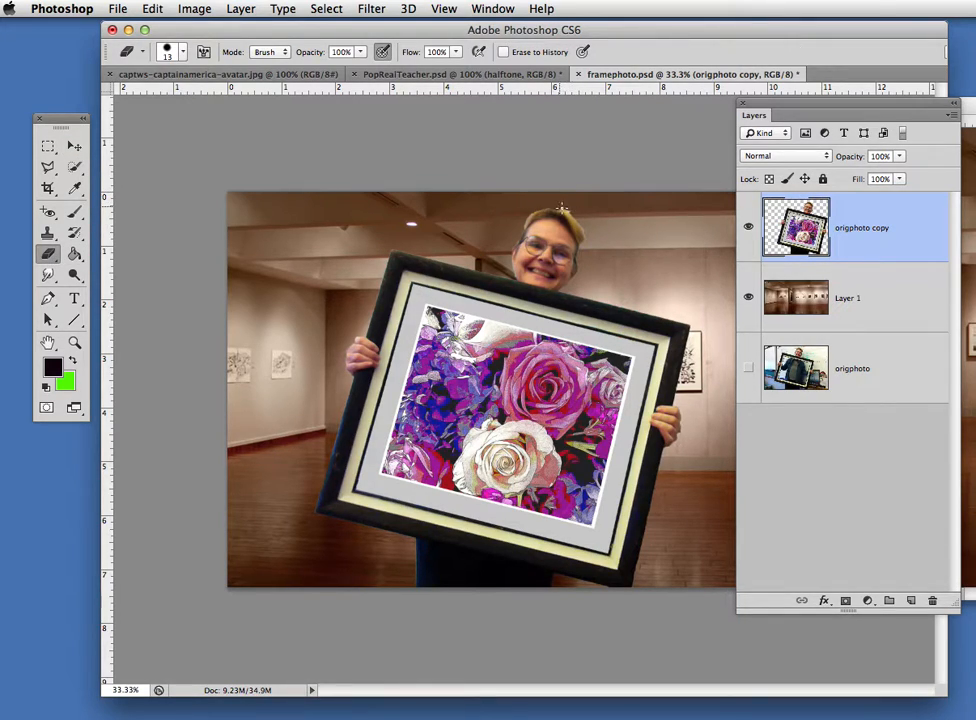
left_click(170, 51)
left_click(136, 175)
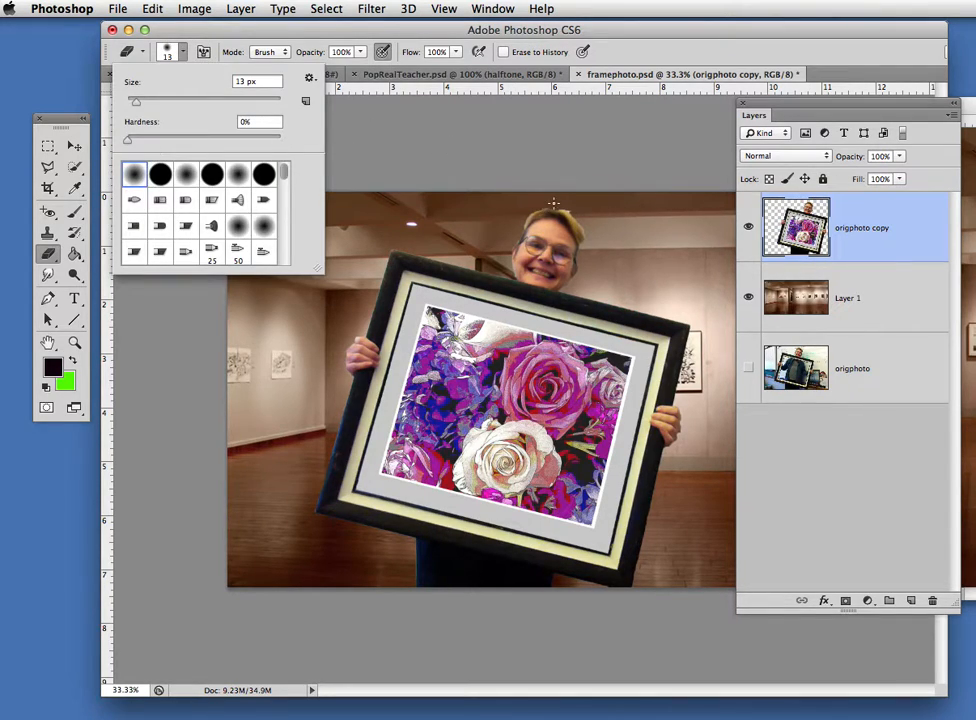
left_click(557, 207)
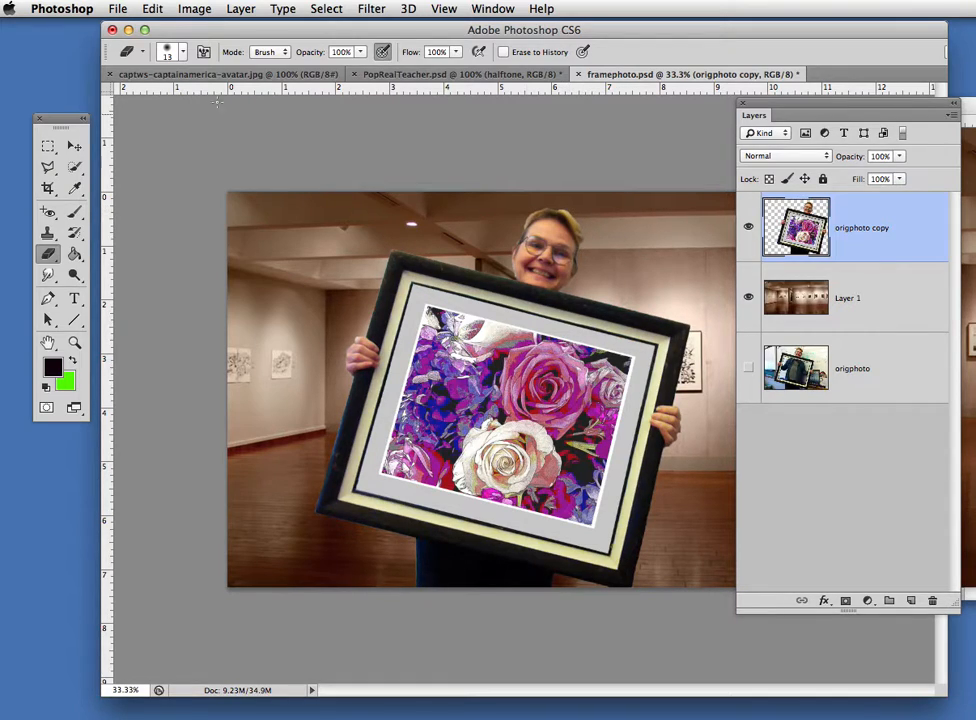
- Enlarge the soft Eraser to 35 px and clean up the cut-out edge around the woman's head
left_click(183, 54)
left_click_drag(136, 101, 153, 102)
left_click(590, 240)
key("super+plus")
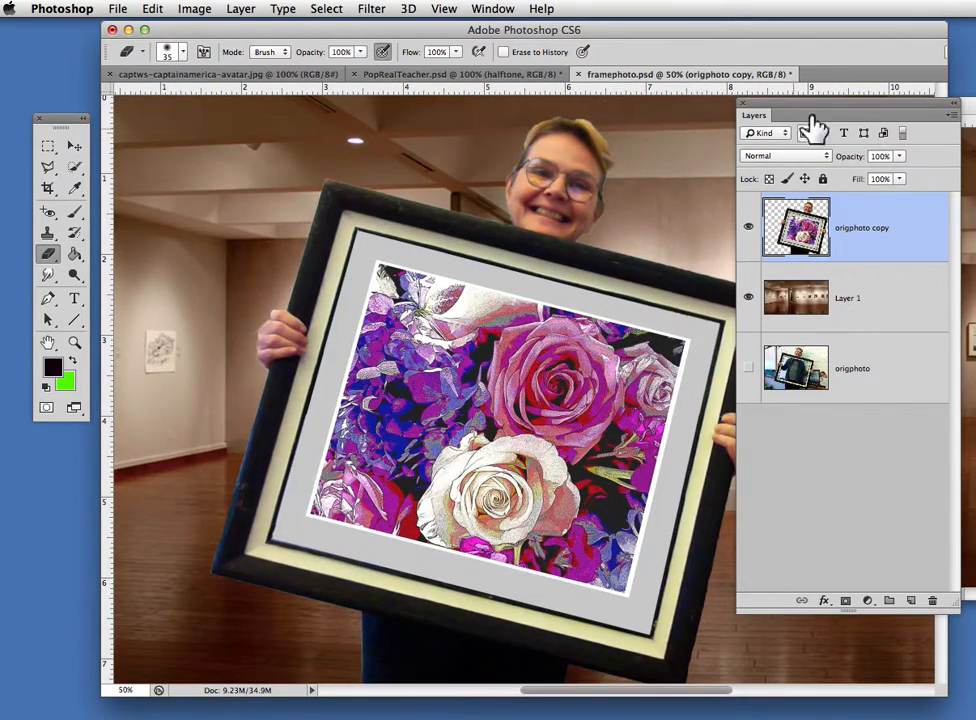
left_click_drag(801, 105, 890, 109)
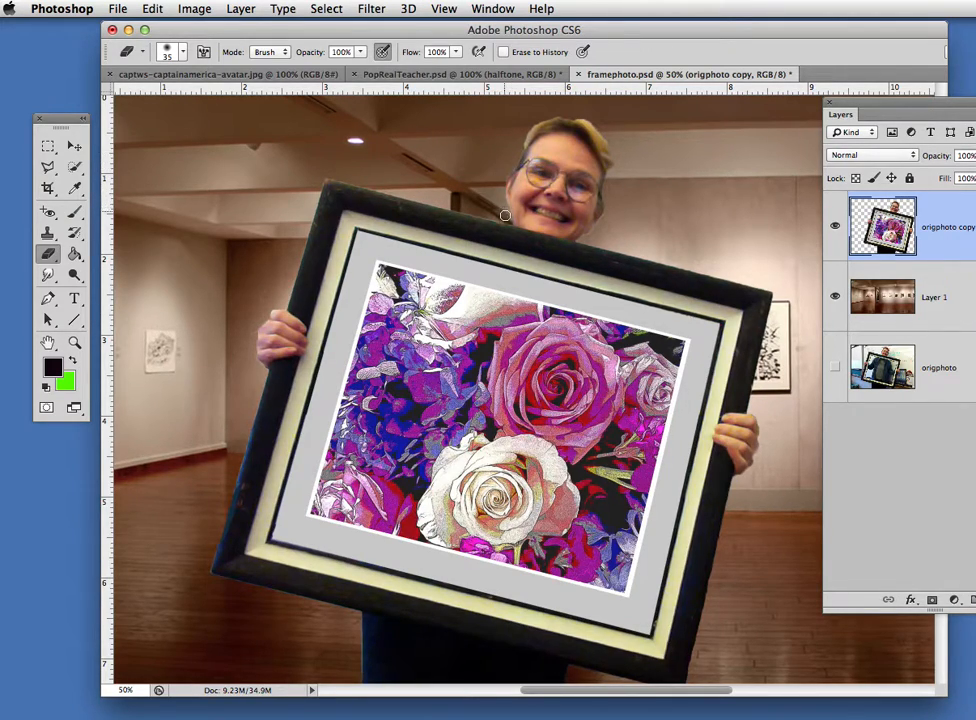
- Brighten the gallery background on Layer 1 with Brightness/Contrast, setting the brightness to 67
key("super+minus")
key("super+minus")
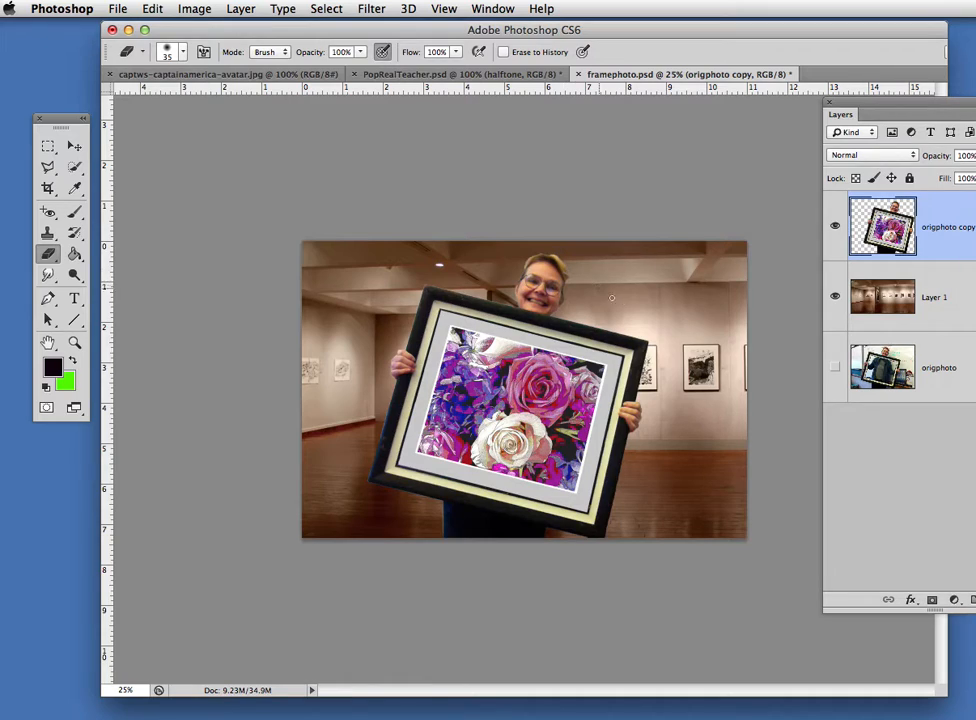
left_click(915, 298)
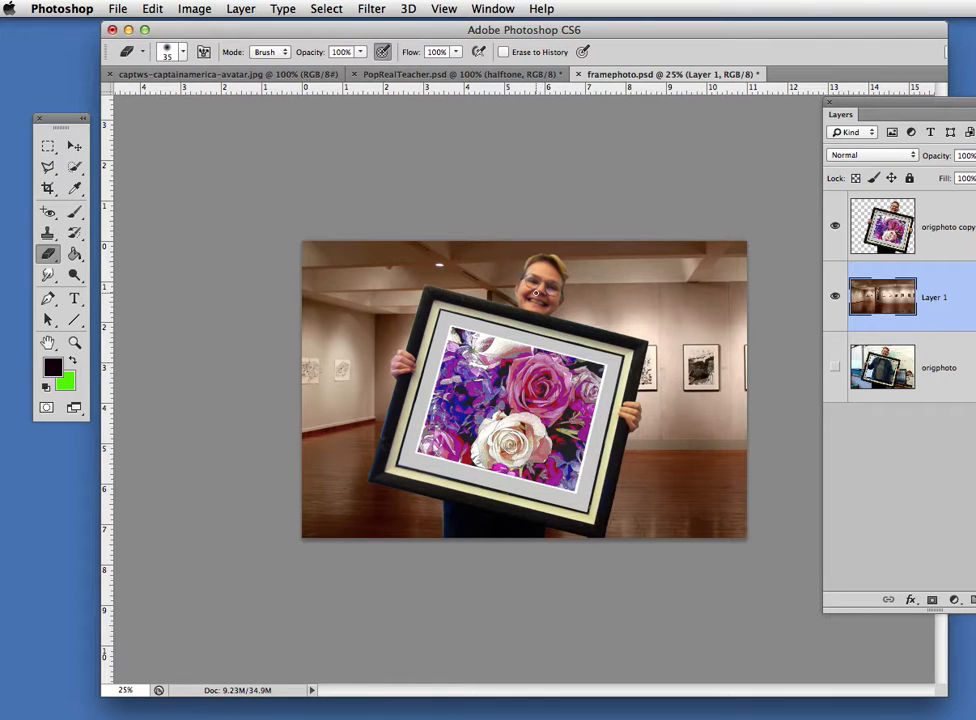
left_click(196, 10)
mouse_move(232, 61)
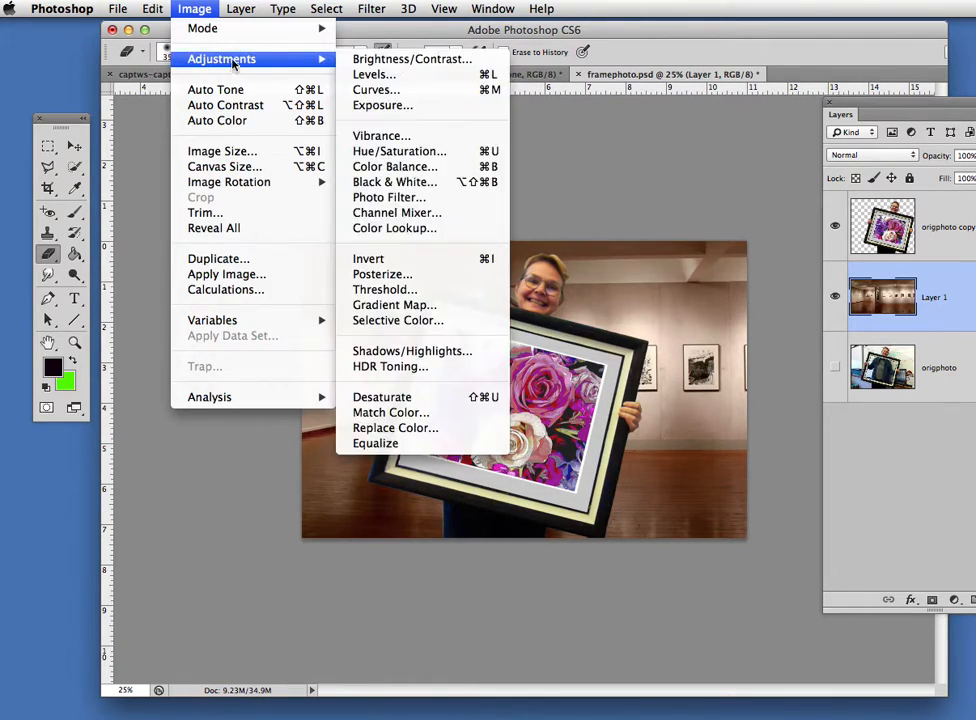
left_click(411, 63)
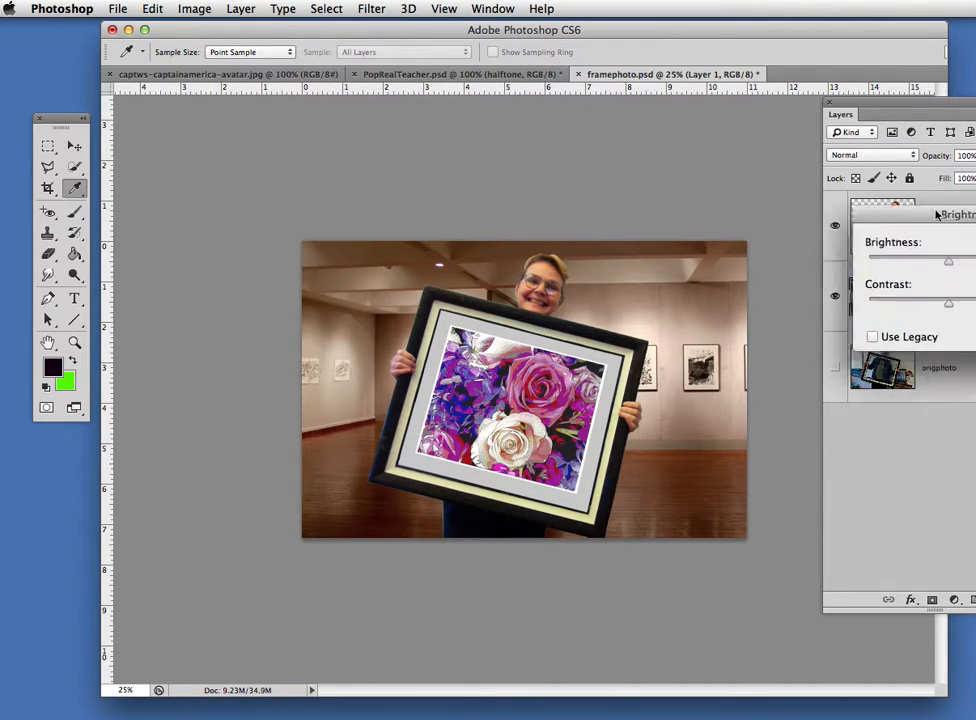
left_click_drag(623, 157, 655, 160)
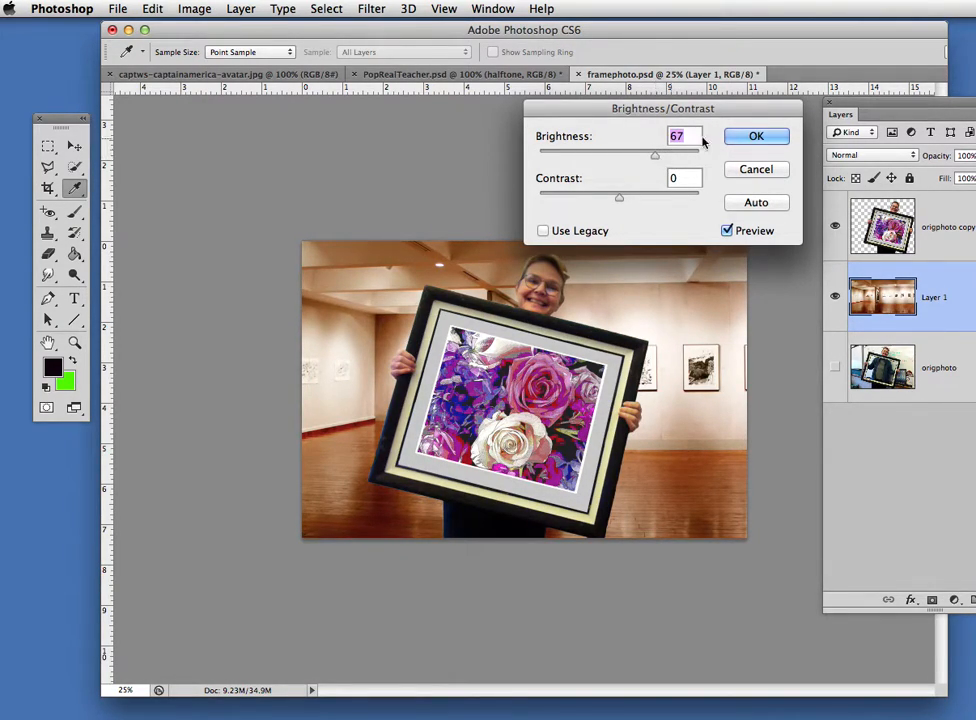
left_click(755, 137)
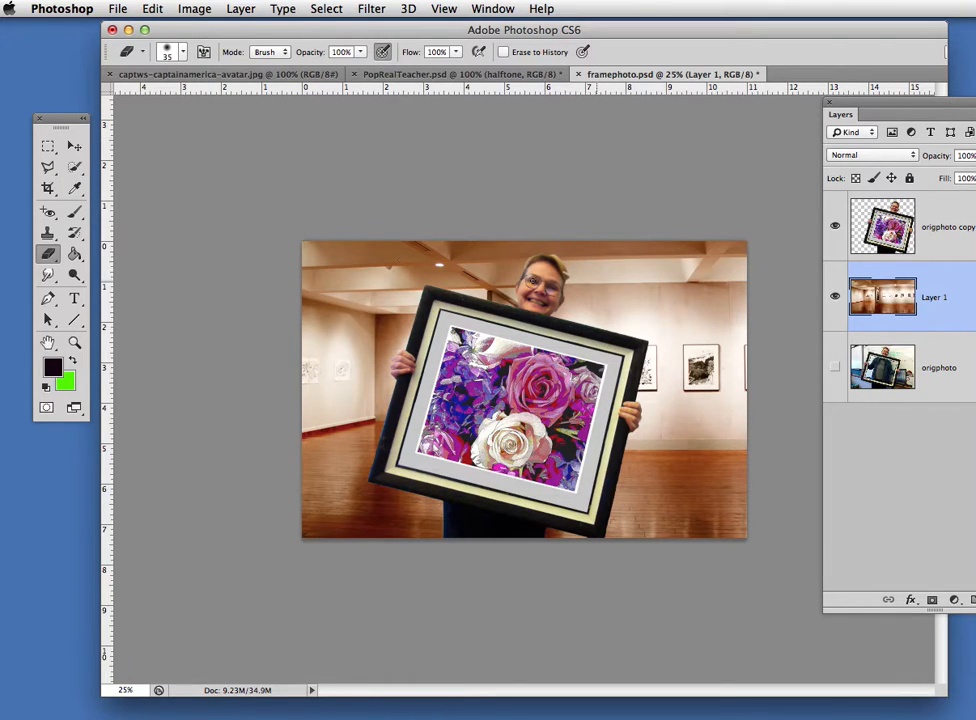
- Apply Brightness/Contrast to the woman and frame on the origphoto copy layer with brightness 23 and contrast 2
left_click(74, 146)
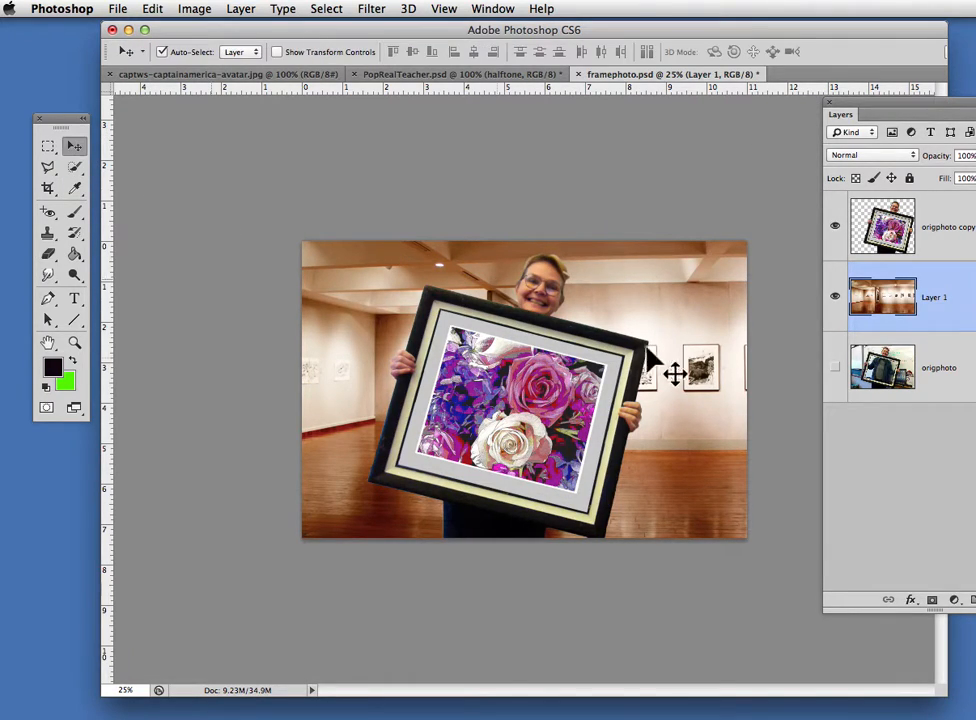
left_click(540, 292)
left_click(194, 8)
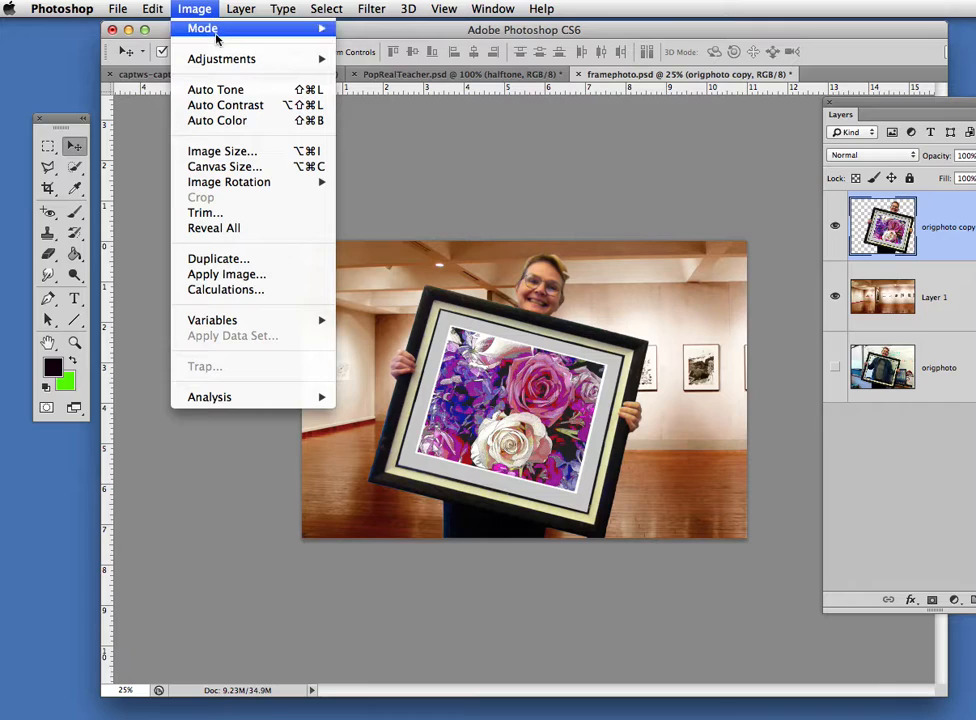
mouse_move(225, 62)
left_click(370, 62)
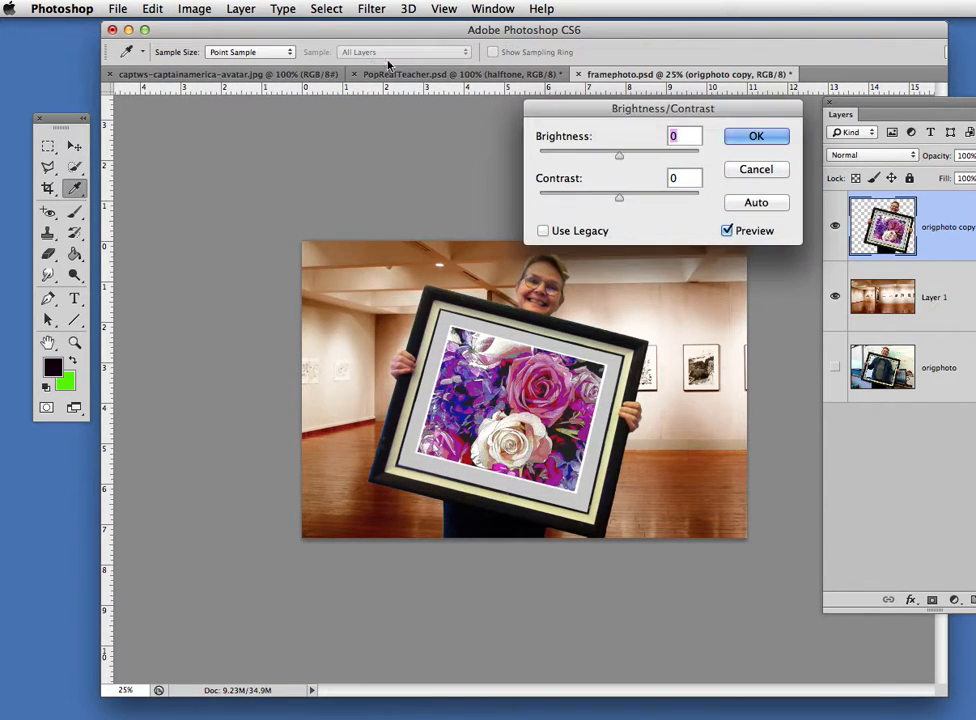
mouse_move(619, 158)
left_mouse_down()
mouse_move(627, 159)
mouse_move(588, 196)
mouse_move(655, 201)
mouse_move(606, 199)
mouse_move(621, 200)
mouse_move(632, 163)
left_mouse_up()
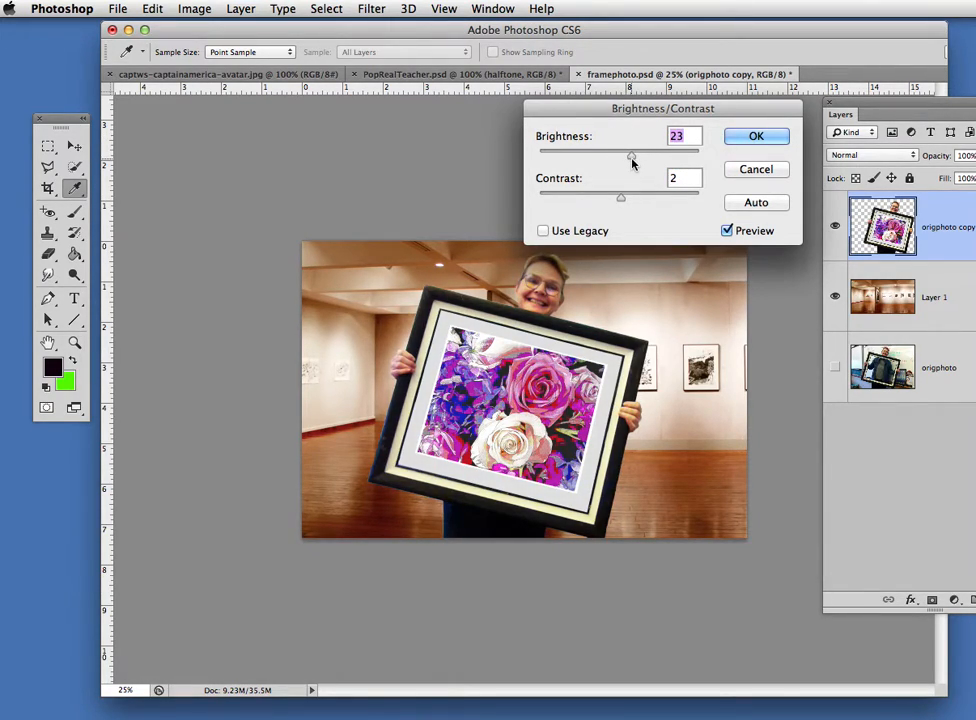
left_click(756, 136)
- Raise the contrast of the gallery background on Layer 1 to 3 with Brightness/Contrast, leaving brightness at 0
key("v")
left_click(928, 298)
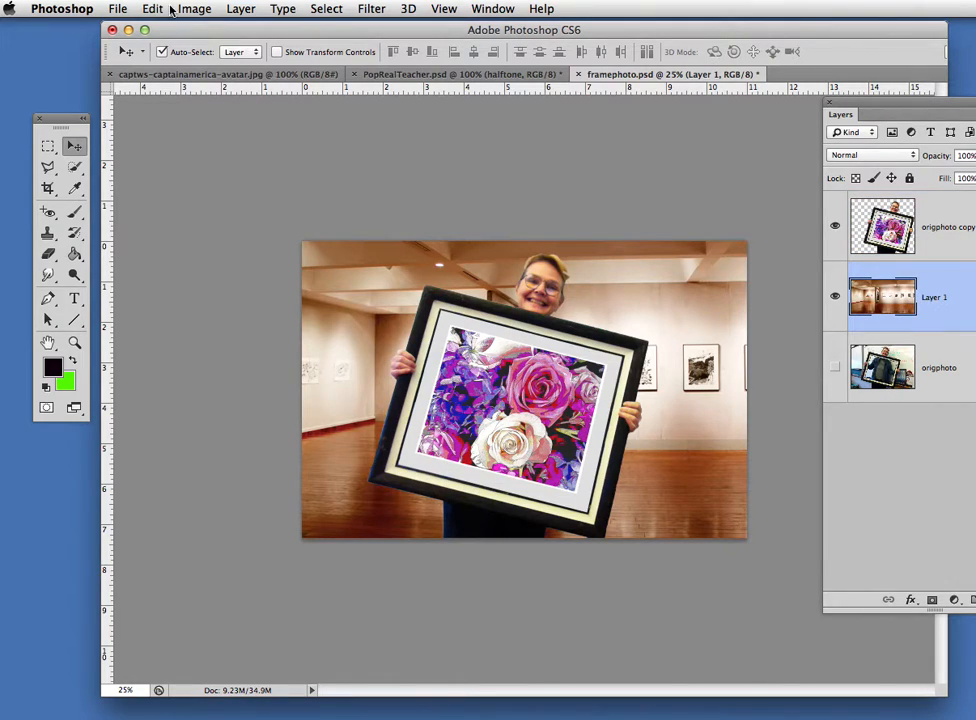
left_click(205, 12)
mouse_move(225, 58)
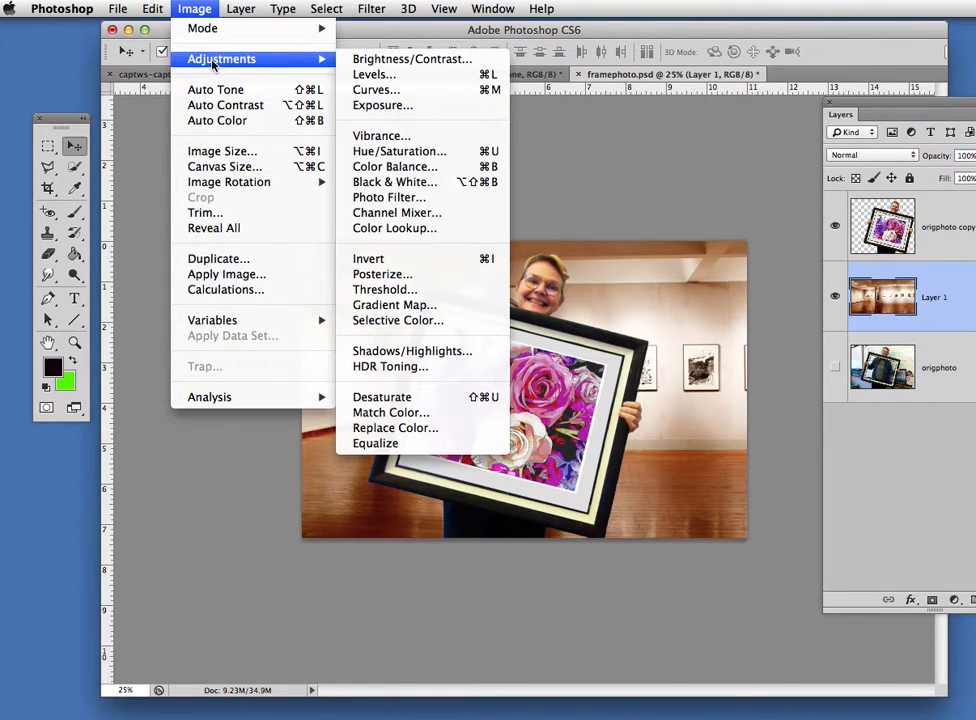
left_click(345, 58)
mouse_move(619, 197)
left_mouse_down()
mouse_move(530, 203)
mouse_move(654, 203)
mouse_move(622, 203)
left_mouse_up()
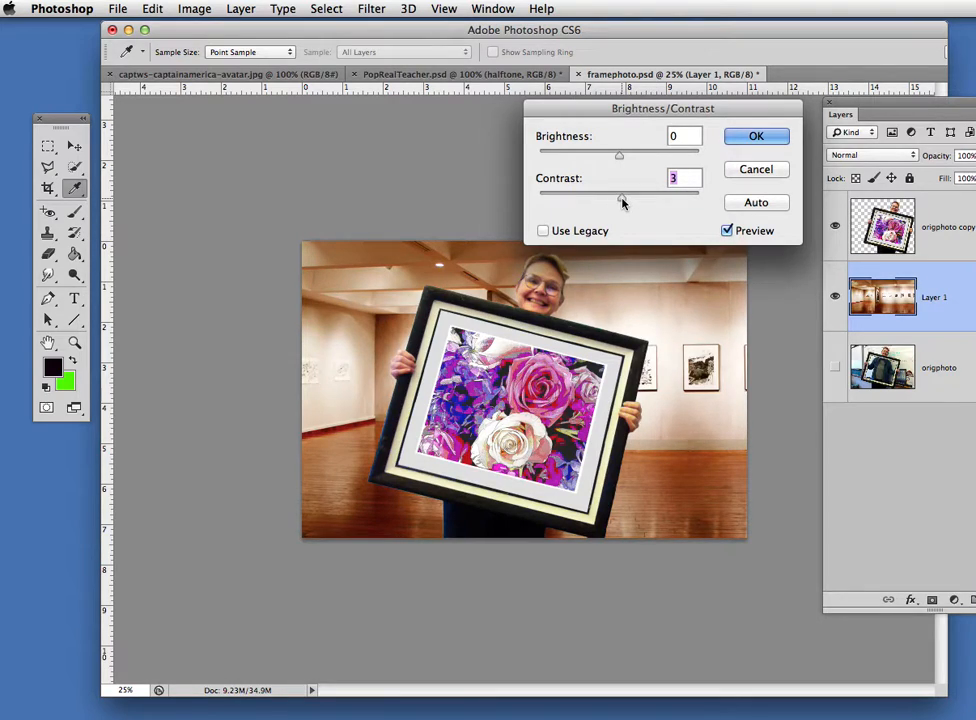
left_click(746, 138)
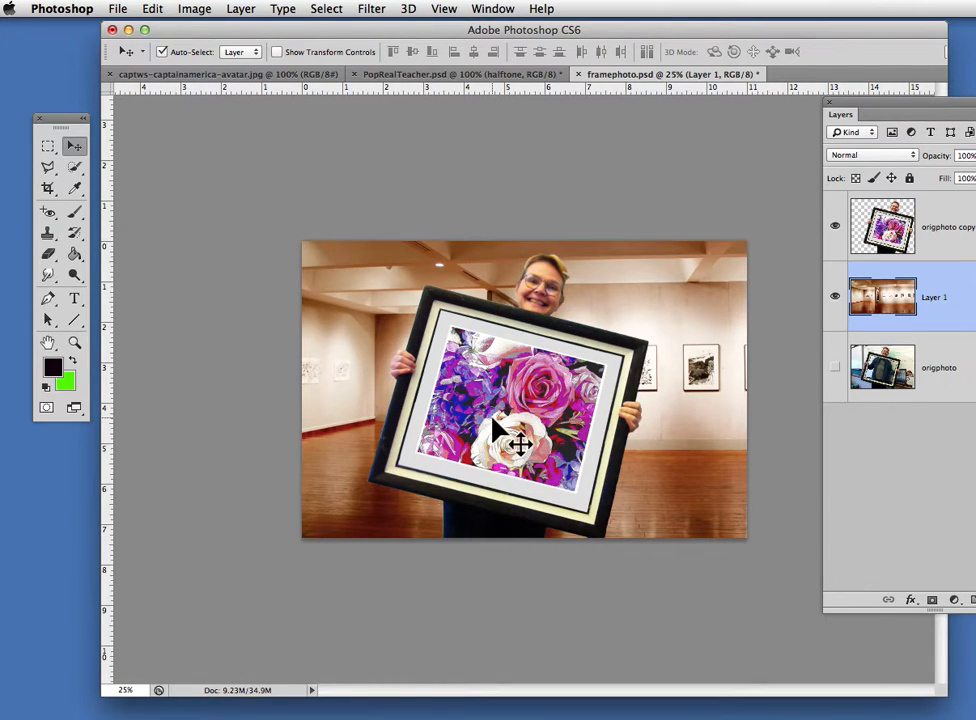
- Flatten the image, discarding the hidden origphoto layer, and save framephoto.psd under its existing name
left_click_drag(919, 102, 819, 88)
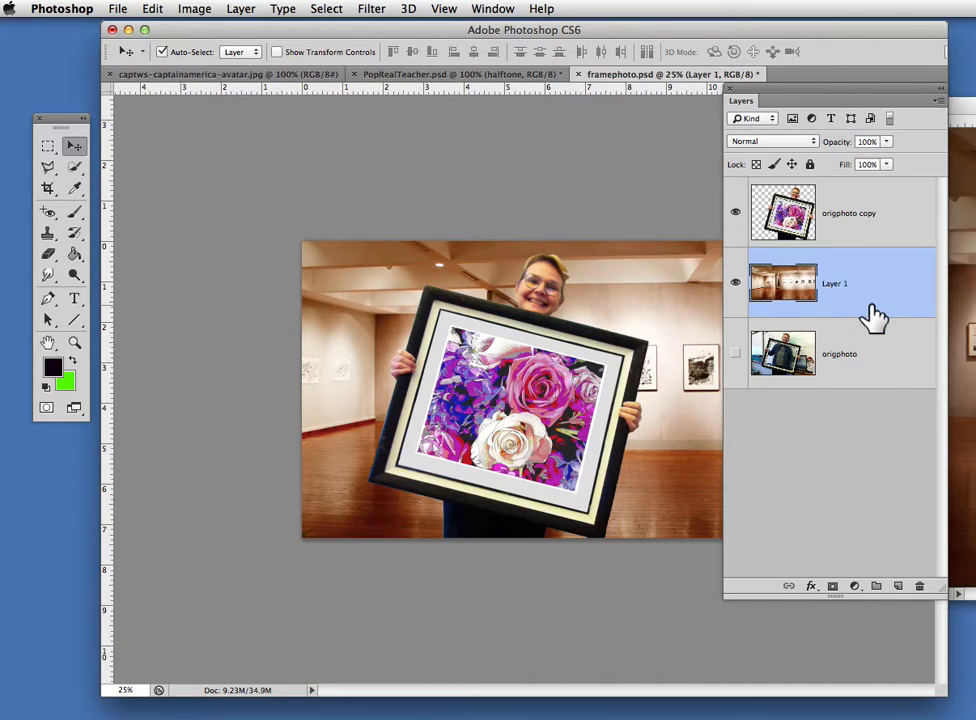
left_click(240, 9)
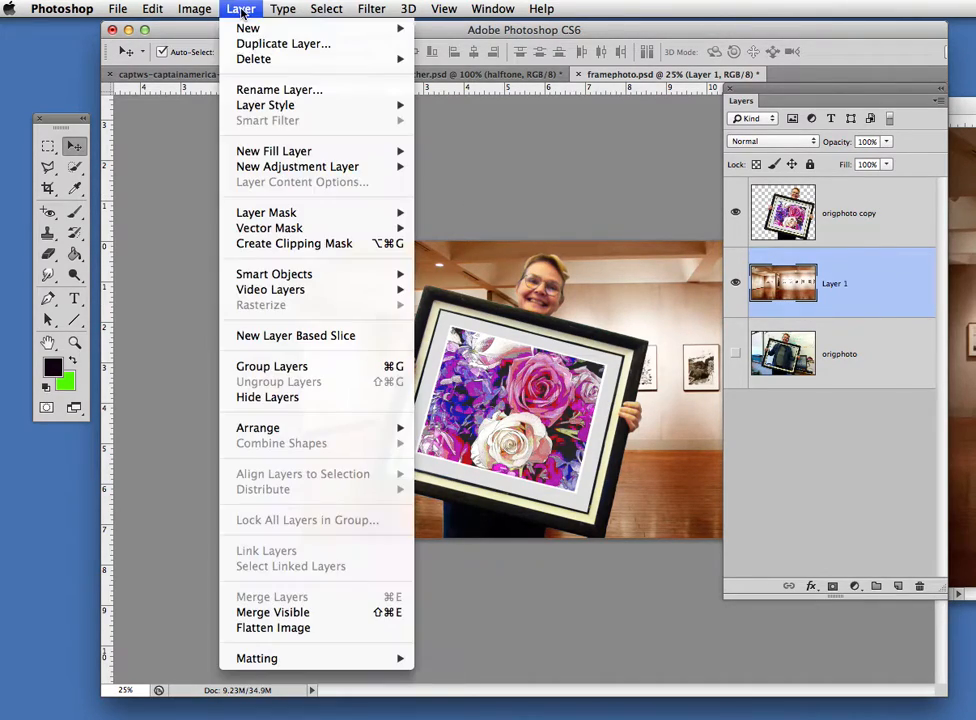
left_click(315, 628)
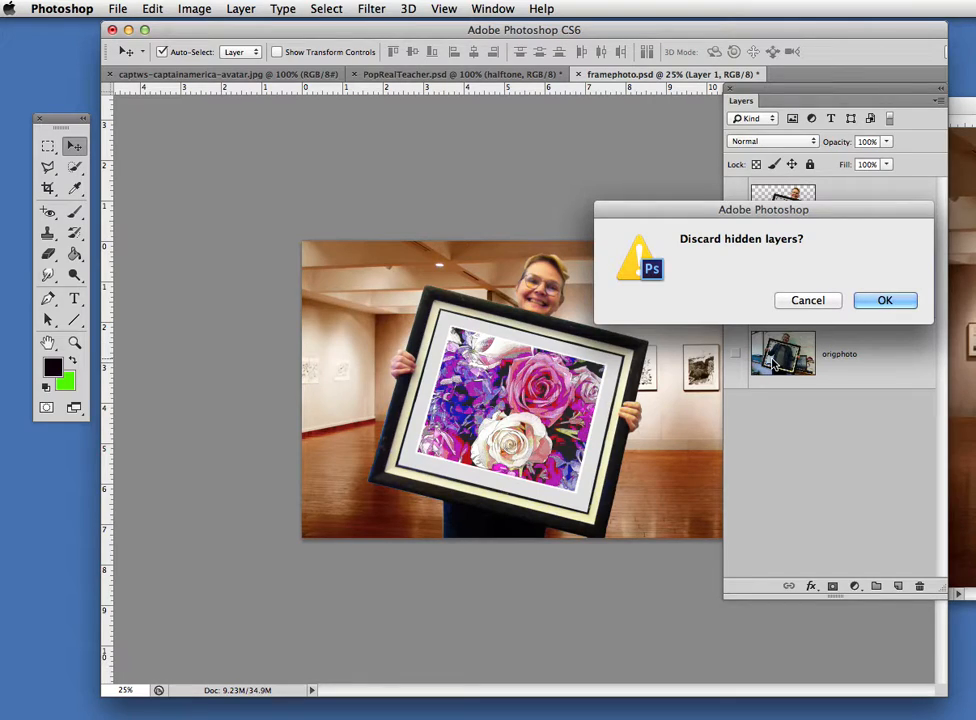
left_click(880, 301)
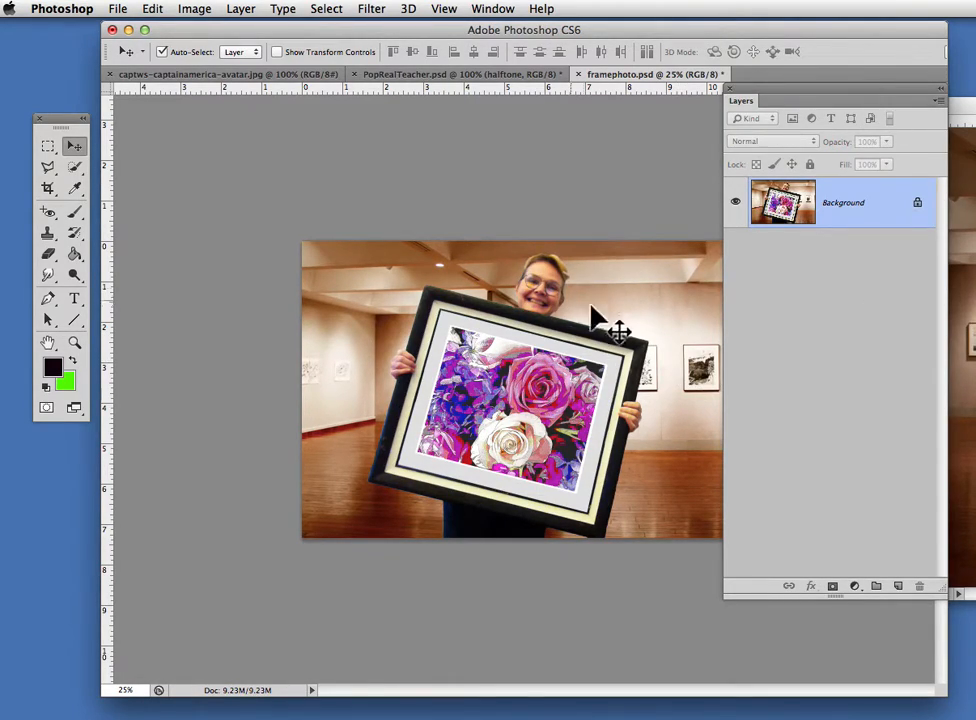
left_click(118, 9)
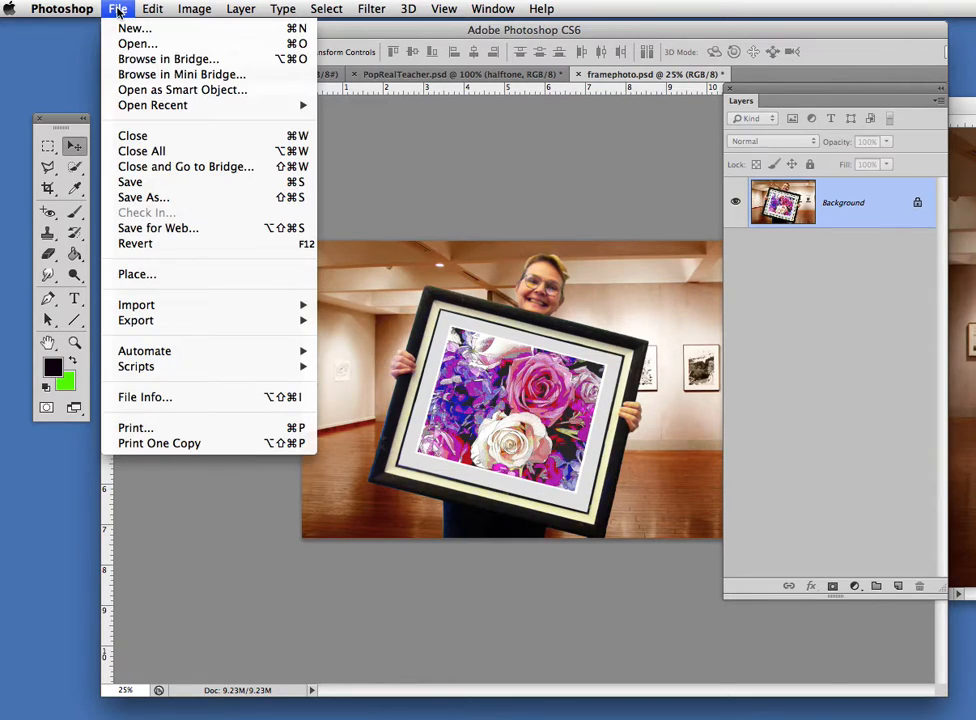
left_click(140, 182)
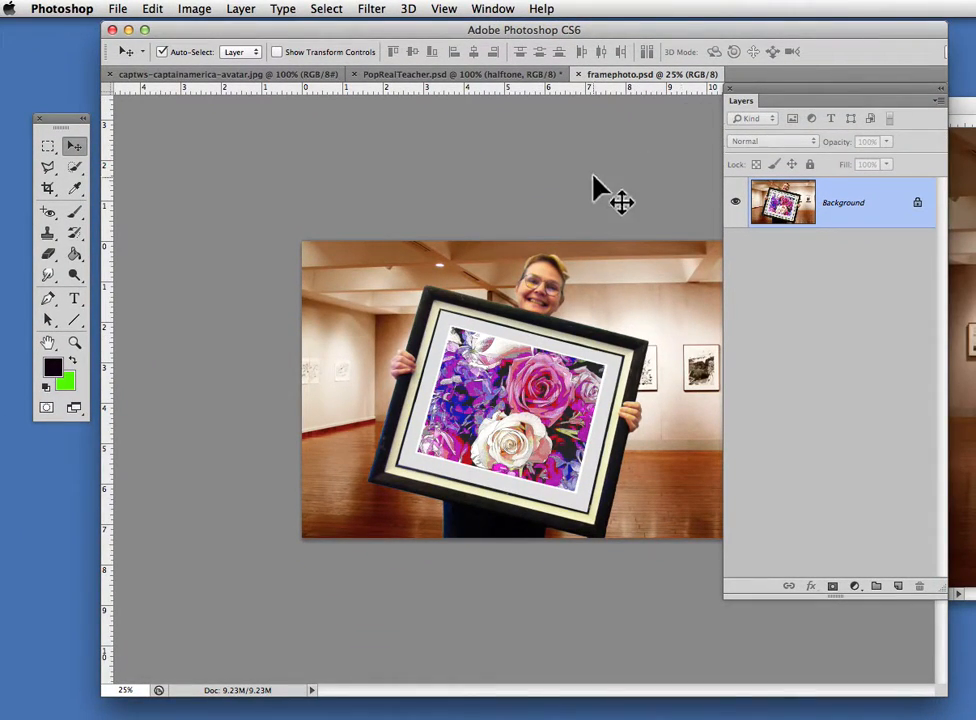
- Check the flattened image's pixel dimensions, document size and resolution in Image Size without changing any values
left_click_drag(795, 93, 919, 91)
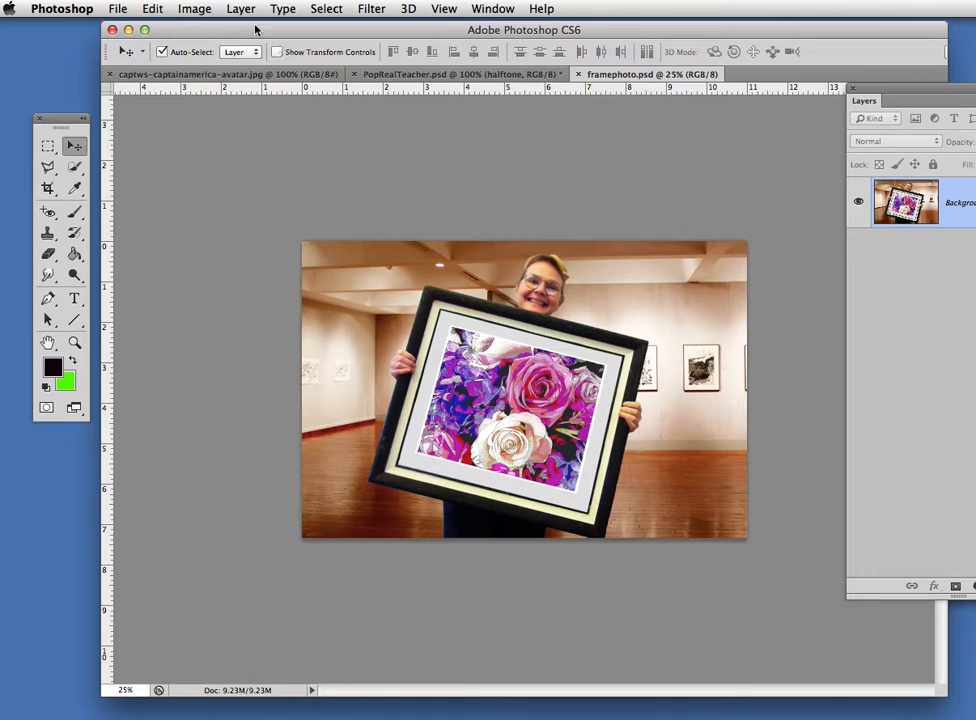
left_click(190, 10)
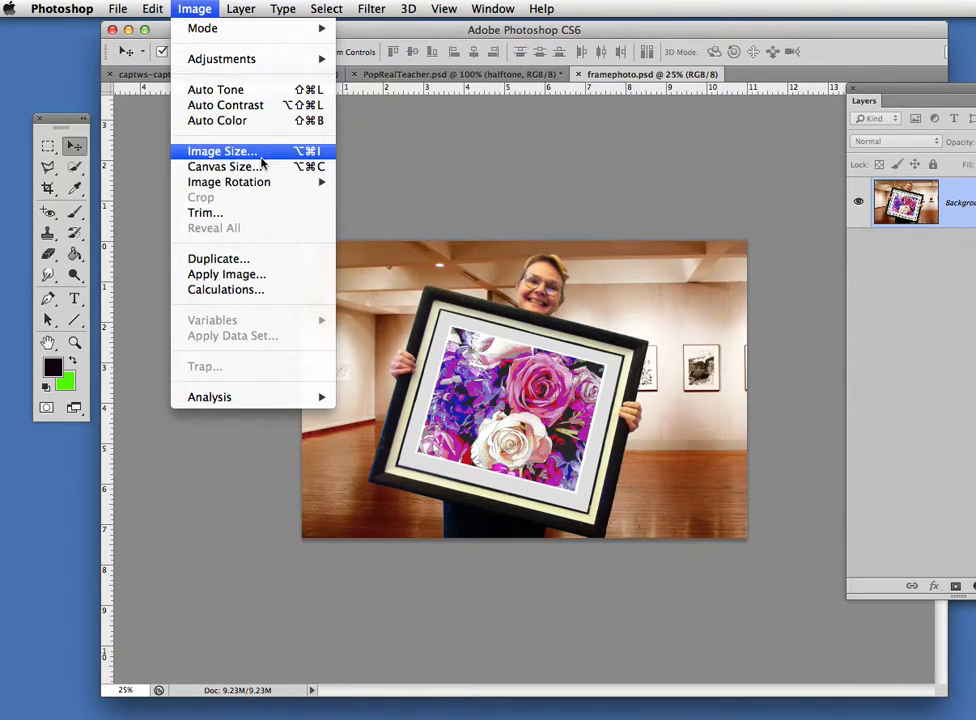
left_click(262, 152)
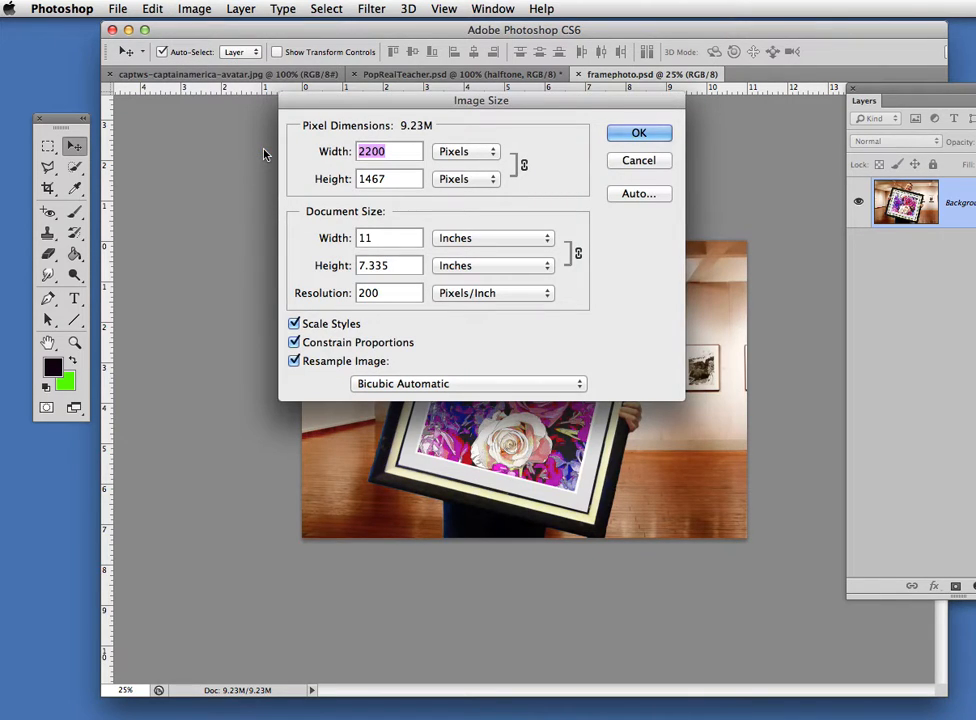
left_click(638, 134)
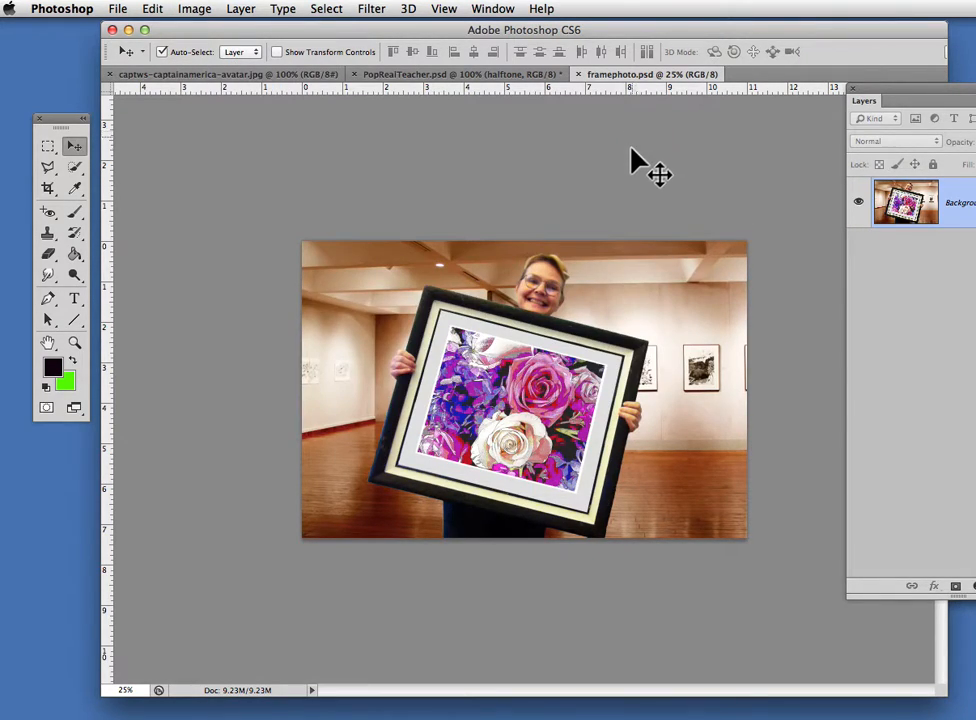